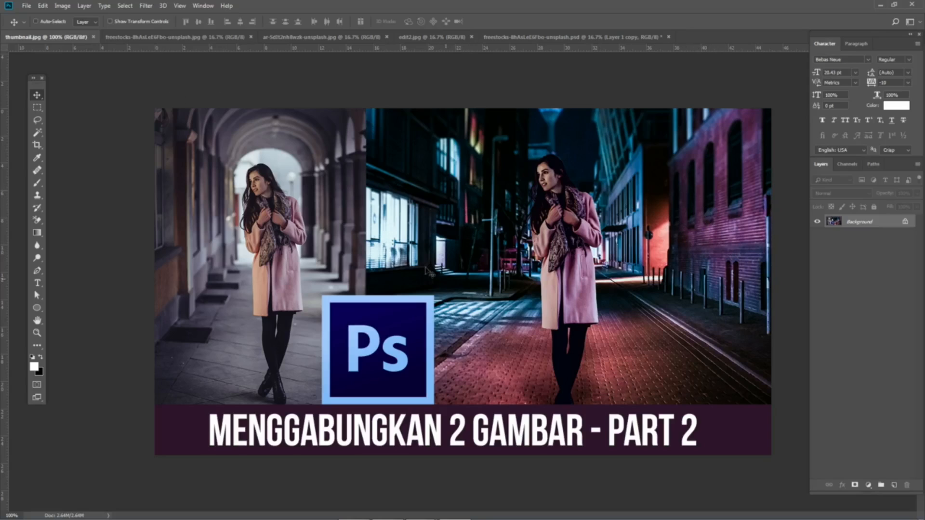
- Compare the original portrait and night street photos with the finished composite edit2.jpg
left_click(152, 38)
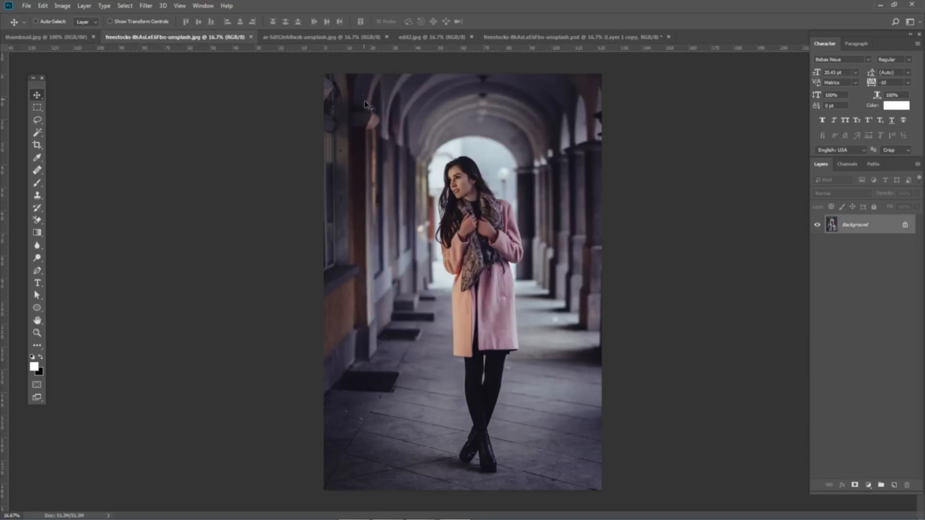
left_click(321, 37)
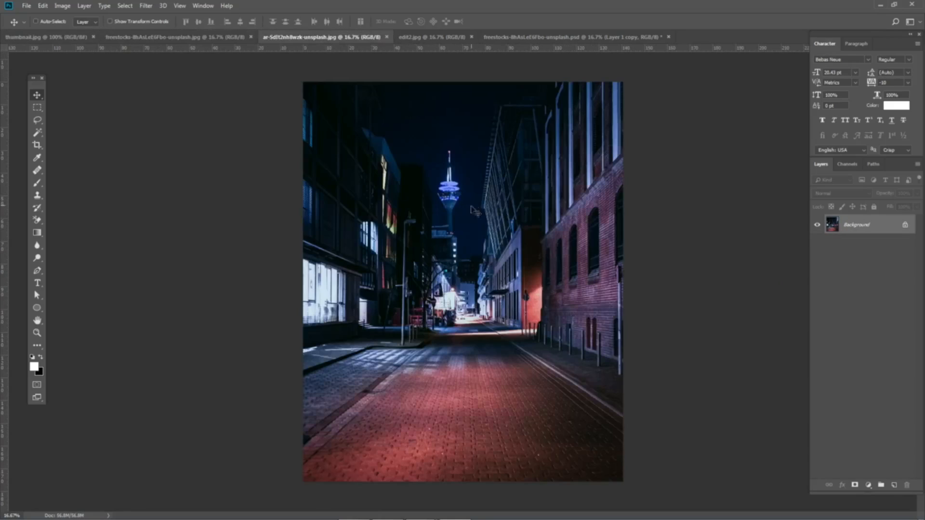
left_click(434, 37)
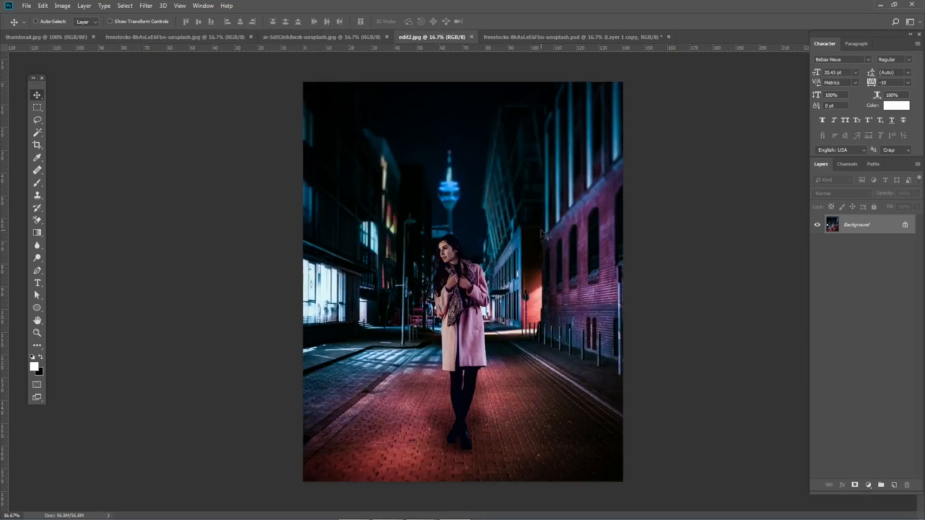
left_click(310, 37)
left_click(187, 37)
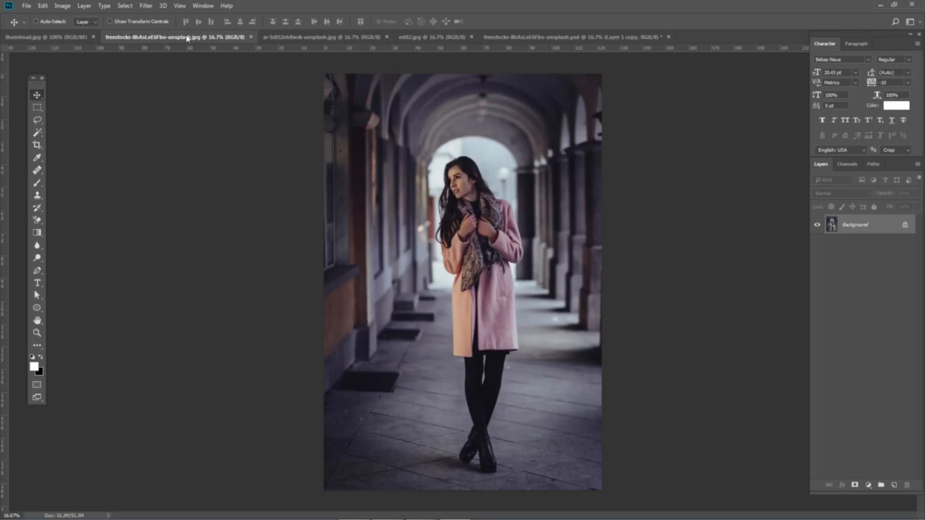
left_click(309, 38)
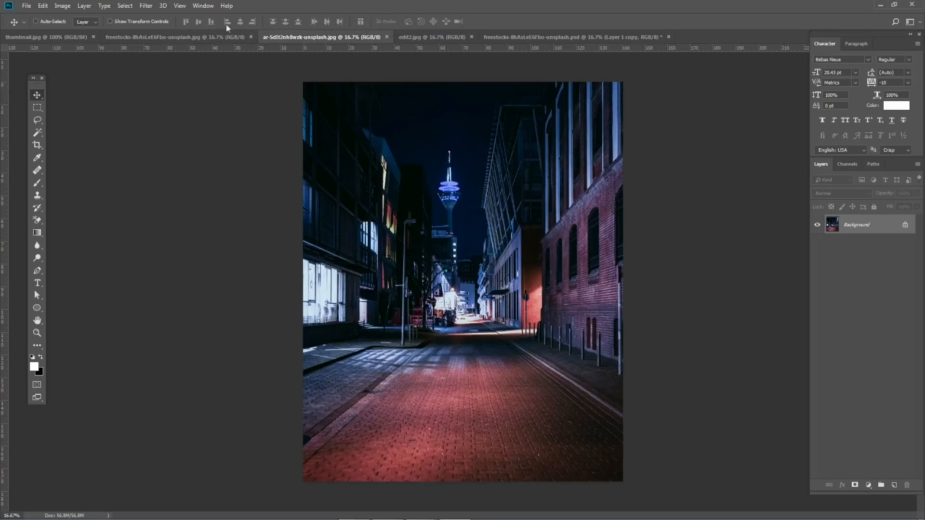
left_click(201, 41)
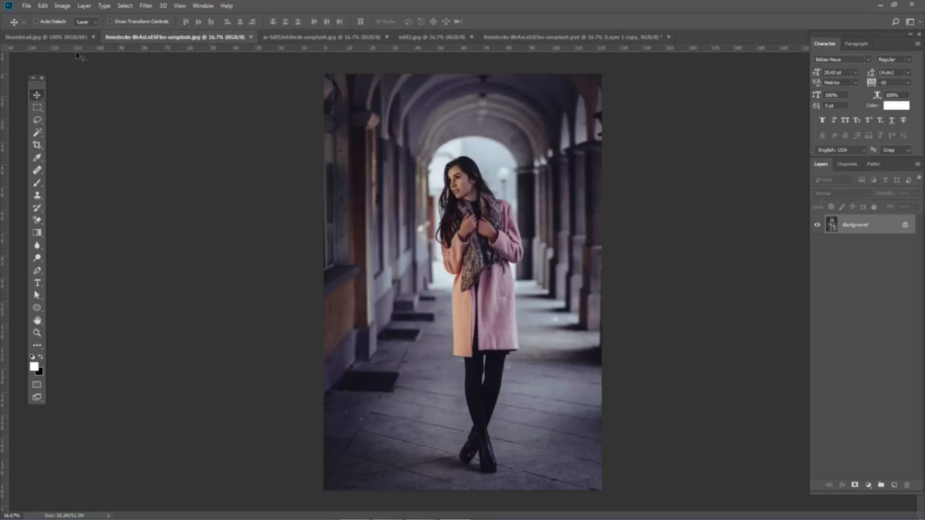
- Close thumbnail.jpg, the original portrait JPG and edit2.jpg, keeping the night street photo and the cut-out PSD open
left_click(72, 37)
left_click(94, 37)
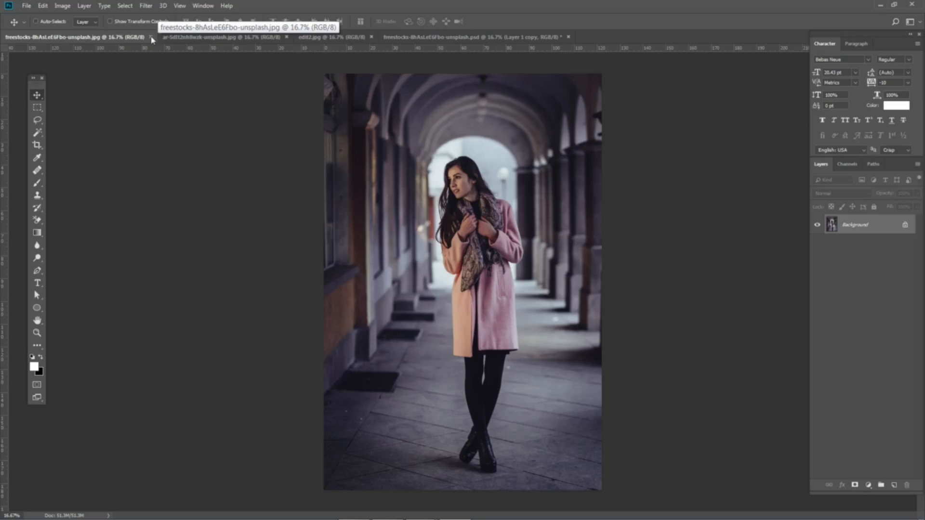
left_click(151, 37)
left_click(175, 37)
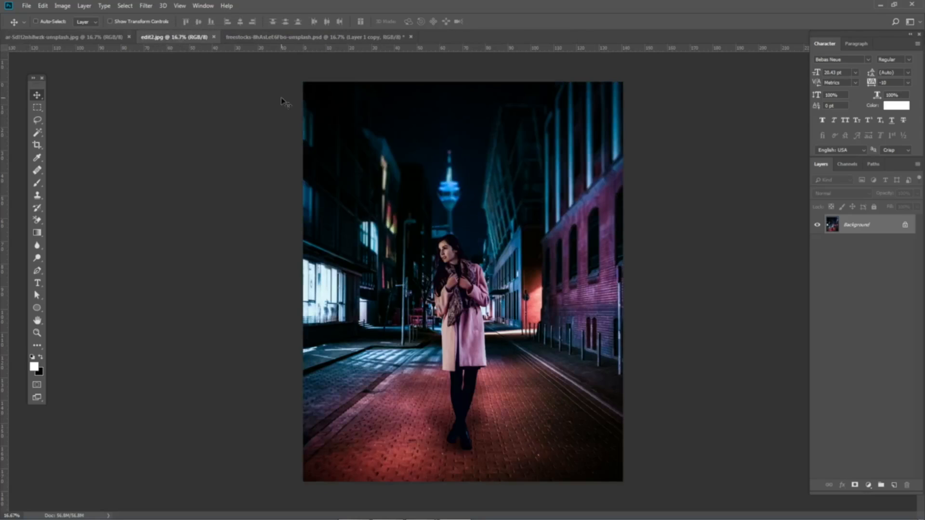
left_click(215, 37)
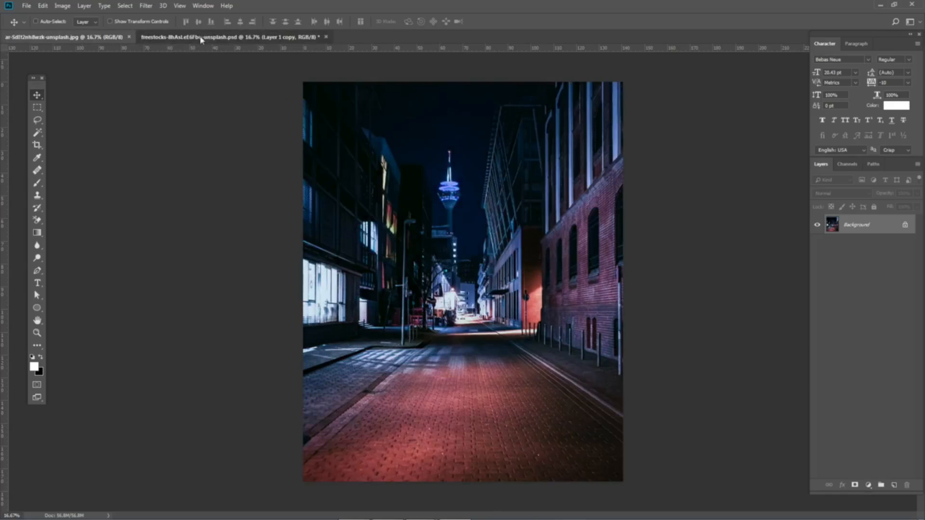
- Float the night street photo and the woman cut-out PSD as separate windows side by side
left_click_drag(200, 37, 380, 124)
left_click_drag(98, 39, 160, 63)
left_click_drag(539, 129, 633, 55)
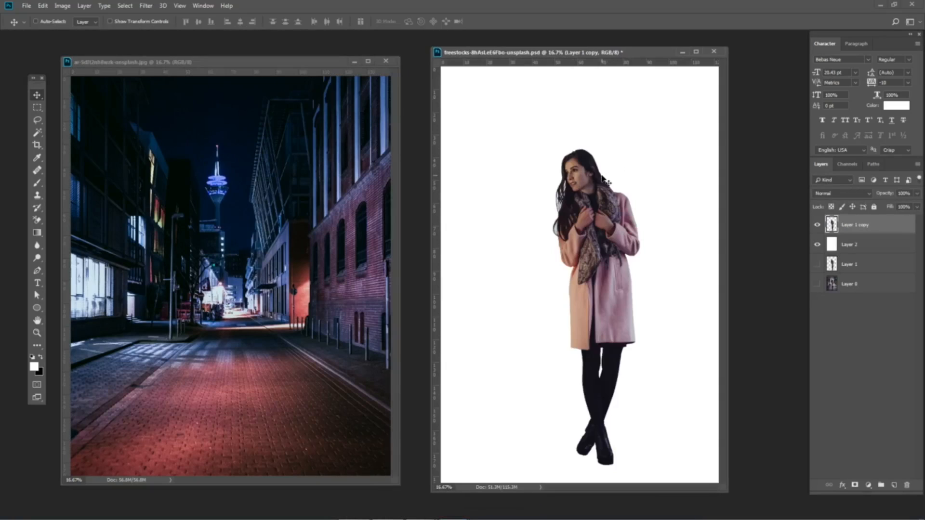
- Copy the woman cut-out from Layer 1 copy into the night street document
key("f")
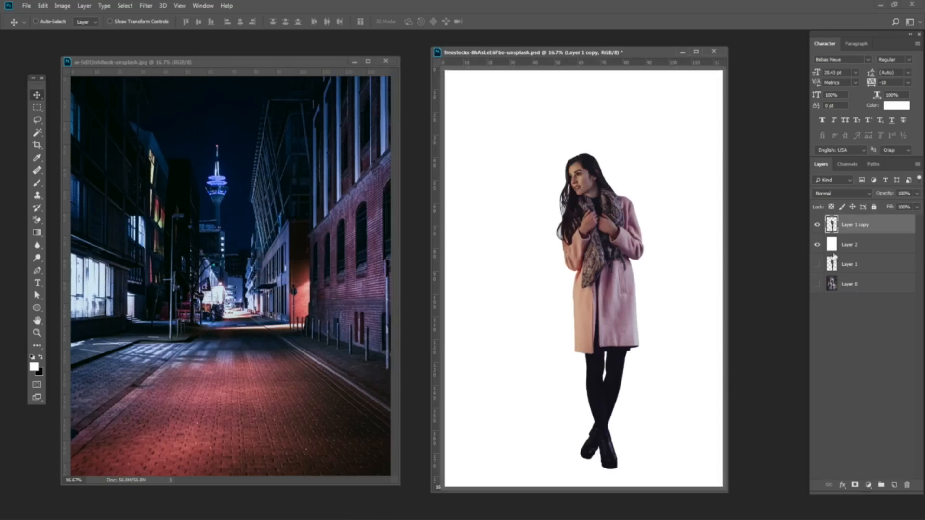
left_click_drag(482, 219, 525, 219)
left_click_drag(439, 212, 476, 254)
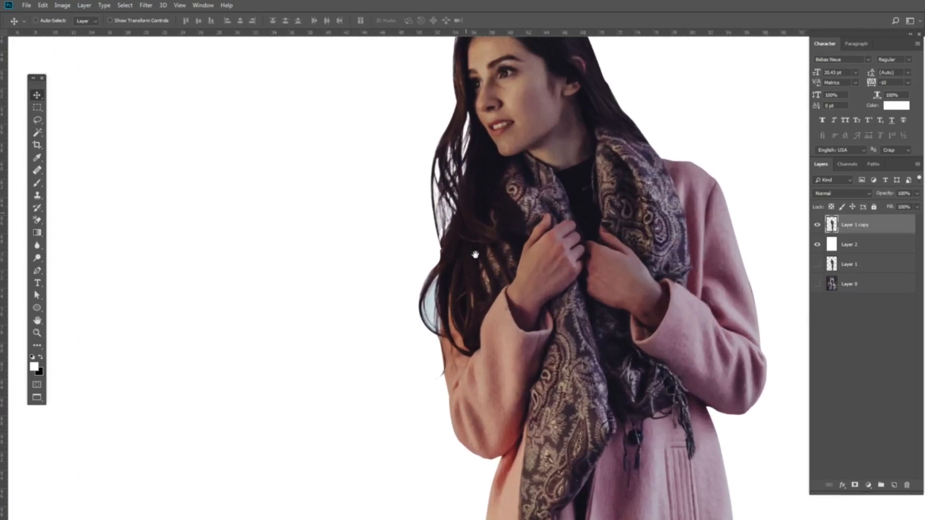
left_click(449, 188, "ctrl")
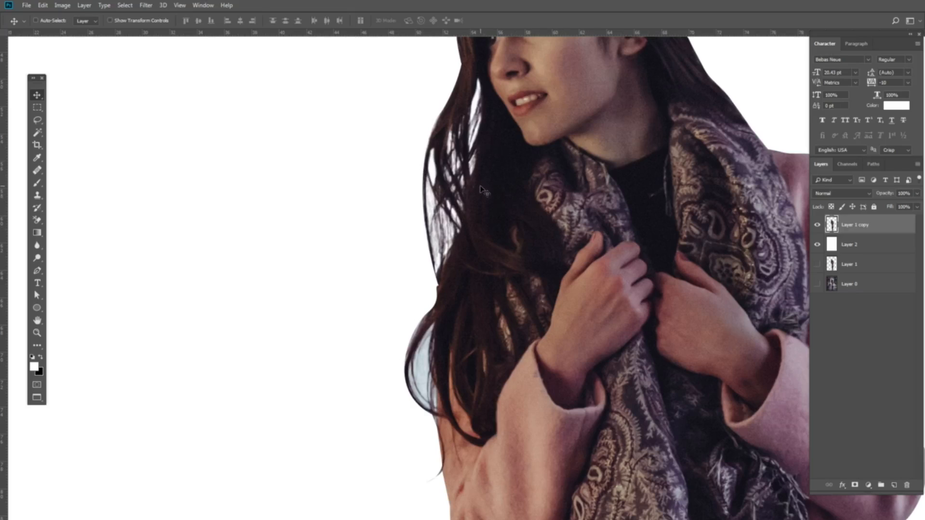
scroll(597, 212, "down", 5)
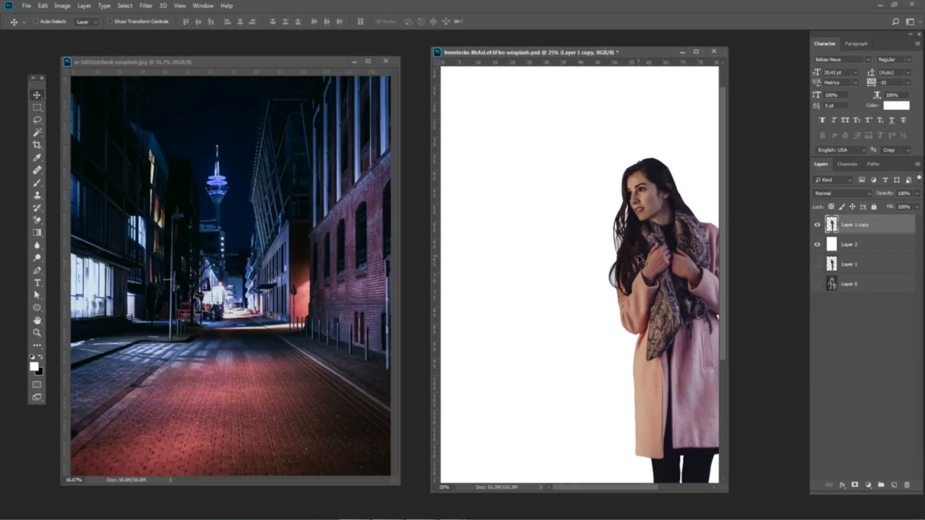
right_click(670, 249)
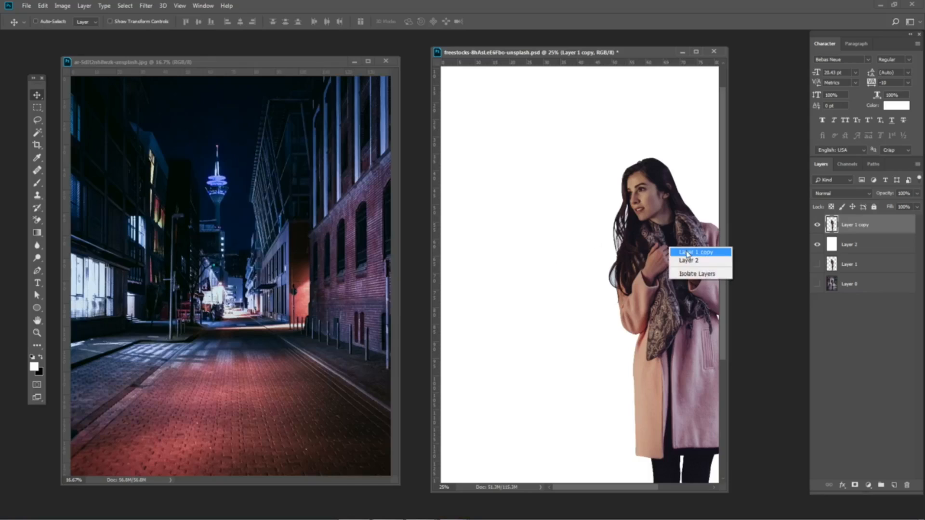
left_click(687, 253)
left_click_drag(644, 241, 250, 250)
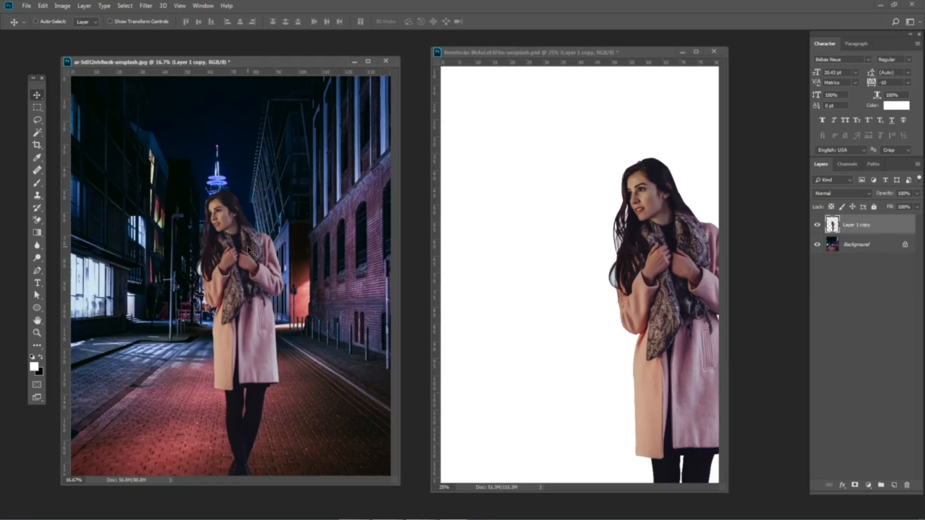
- Close the cut-out PSD without saving, then dock the street document and show it in full screen mode
left_click(573, 225)
key("ctrl+w")
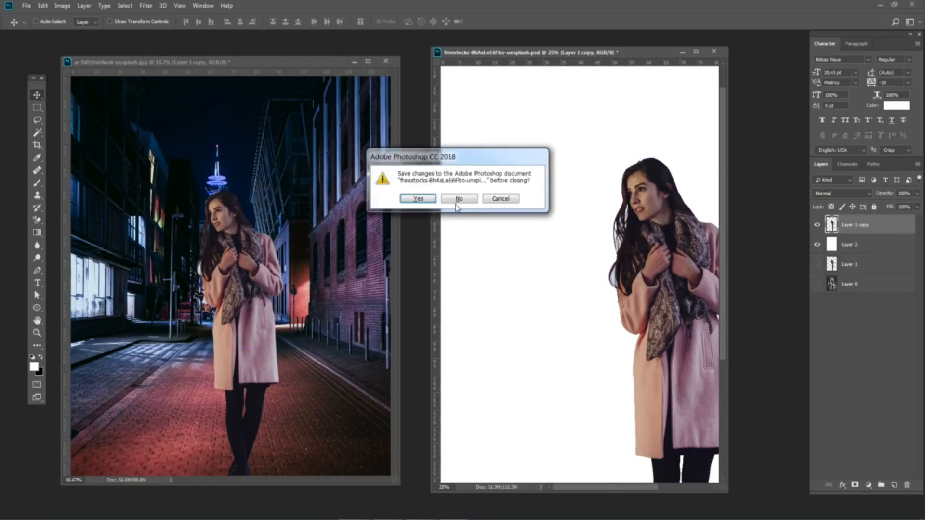
left_click(458, 198)
left_click_drag(328, 62, 543, 35)
key("f")
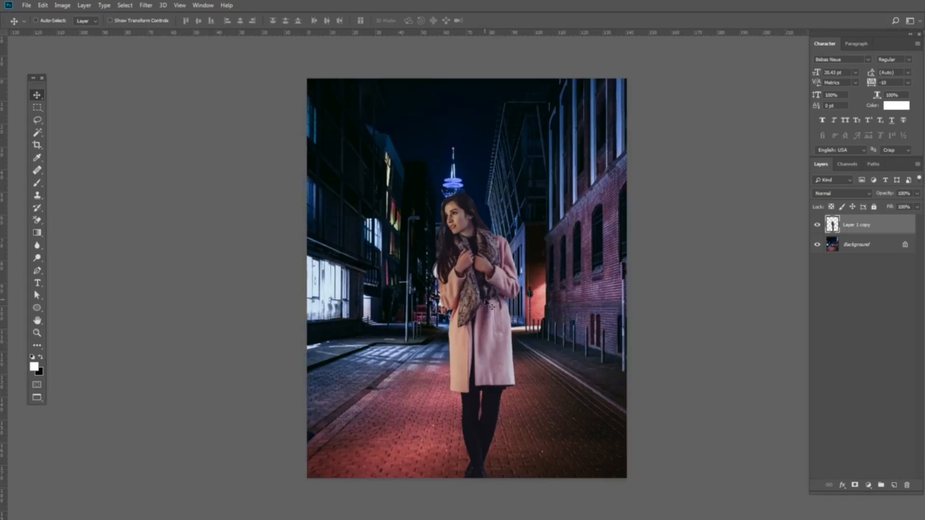
- Try scaling the woman to about 63% and placing her mid-street, and undo that transform
key("ctrl+t")
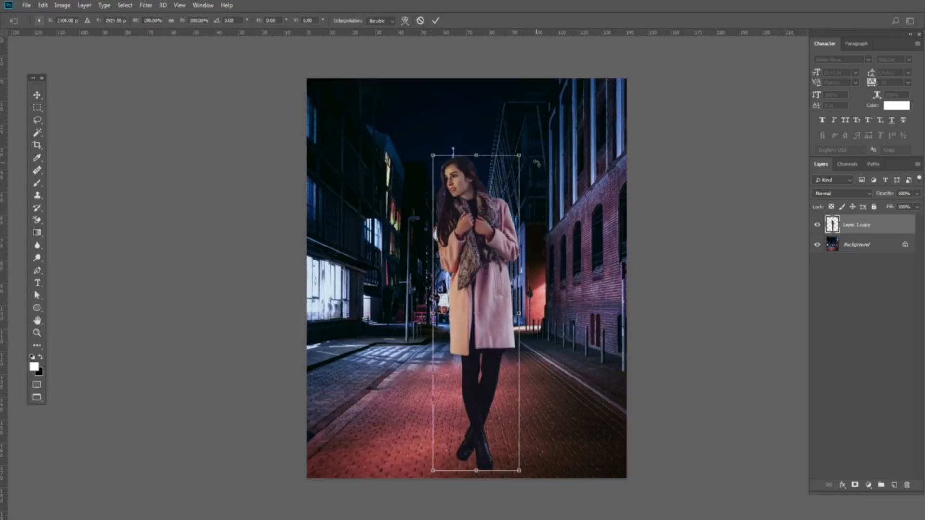
left_click_drag(519, 155, 492, 253)
left_click_drag(467, 297, 472, 256)
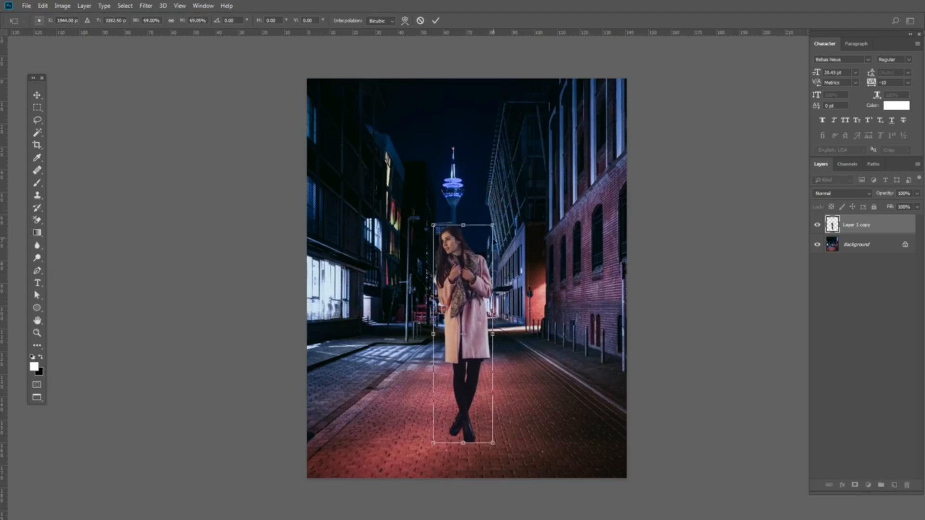
left_click_drag(497, 210, 495, 245)
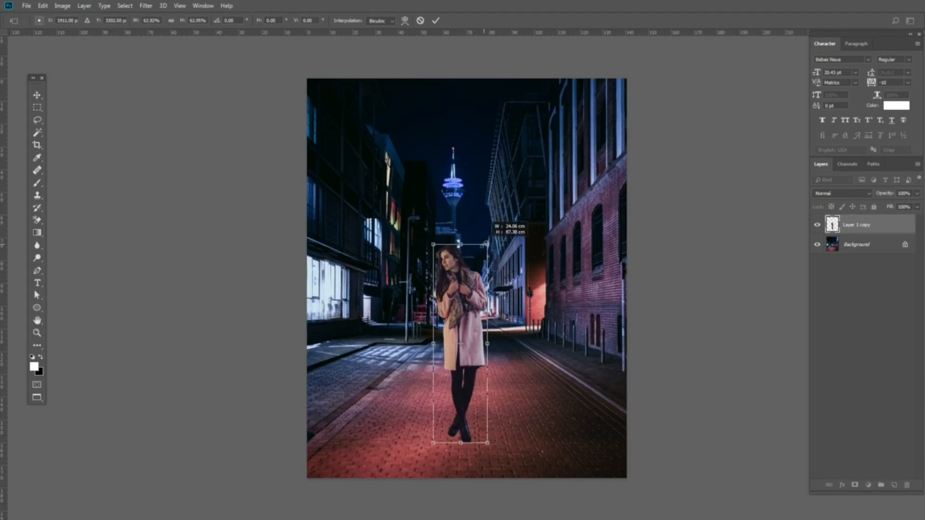
left_click_drag(460, 282, 466, 283)
key("Return")
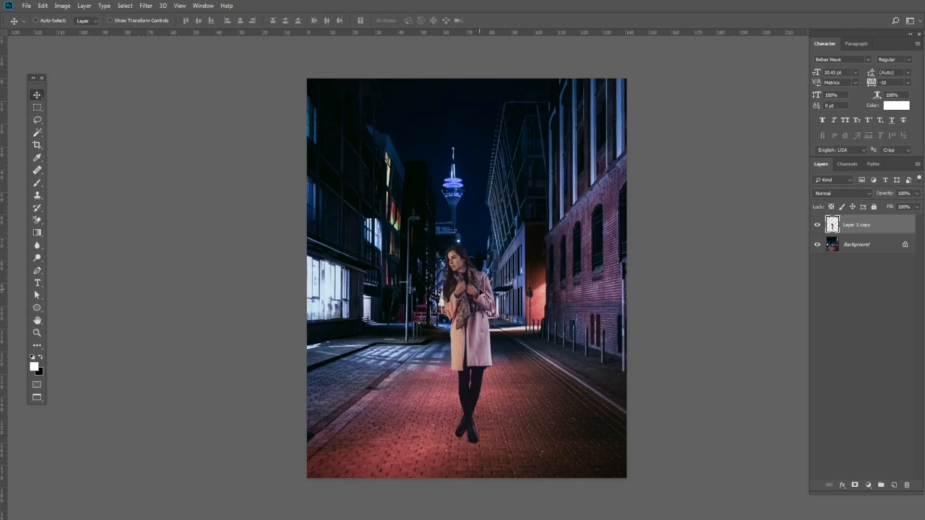
key("ctrl+z")
- Scale the woman proportionally to about 70% and place her standing in the middle of the brick road
key("ctrl+t")
left_click_drag(519, 155, 493, 250)
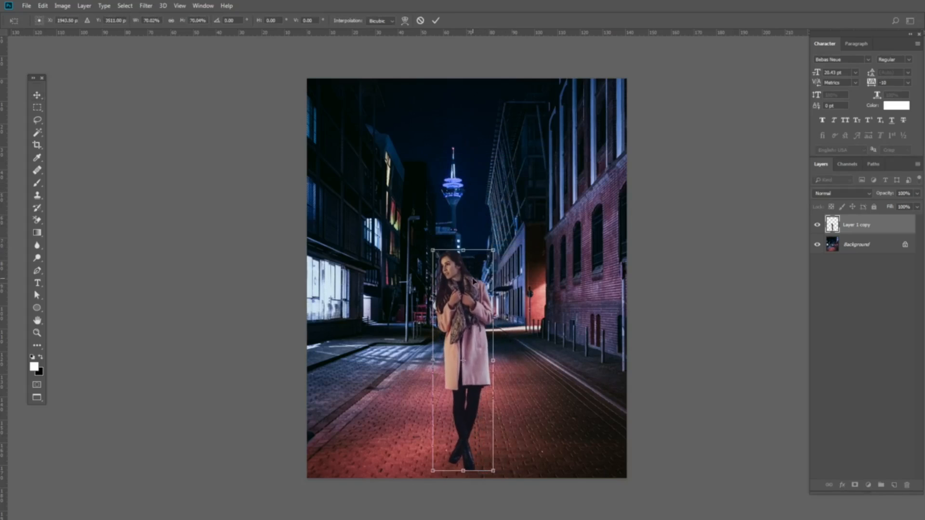
left_click_drag(474, 281, 476, 259)
key("Return")
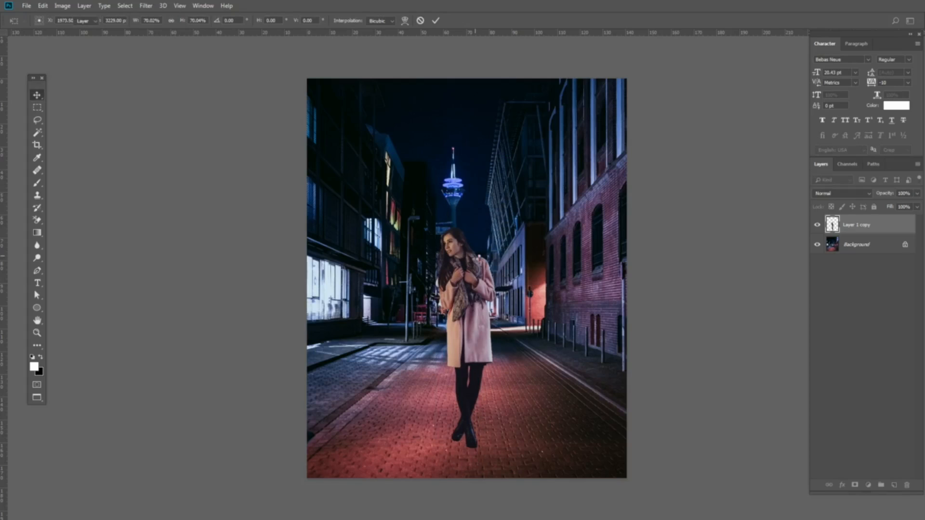
- Rename the woman's layer to "girl"
key("ctrl+plus")
double_click(858, 226)
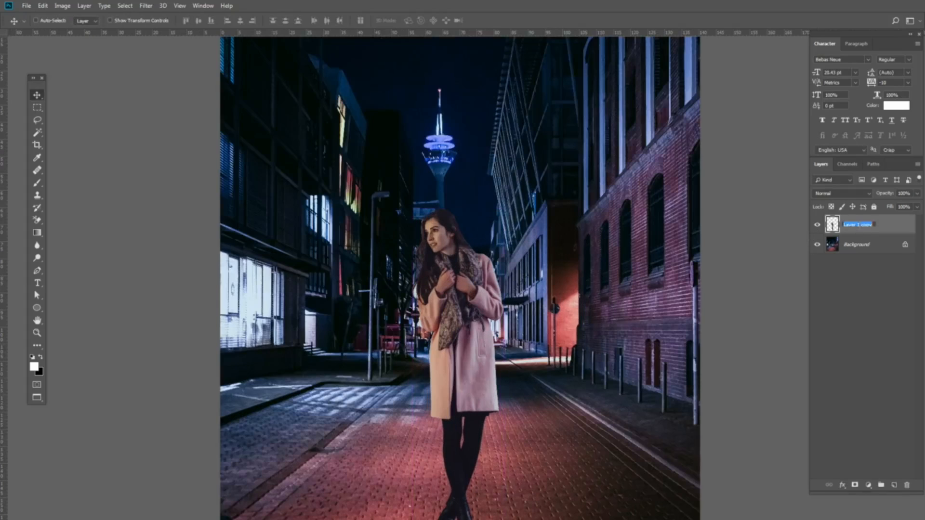
type("dirl")
key("Return")
- Add a Black & White adjustment layer with the Default preset above the girl layer
scroll(546, 328, "down", 1)
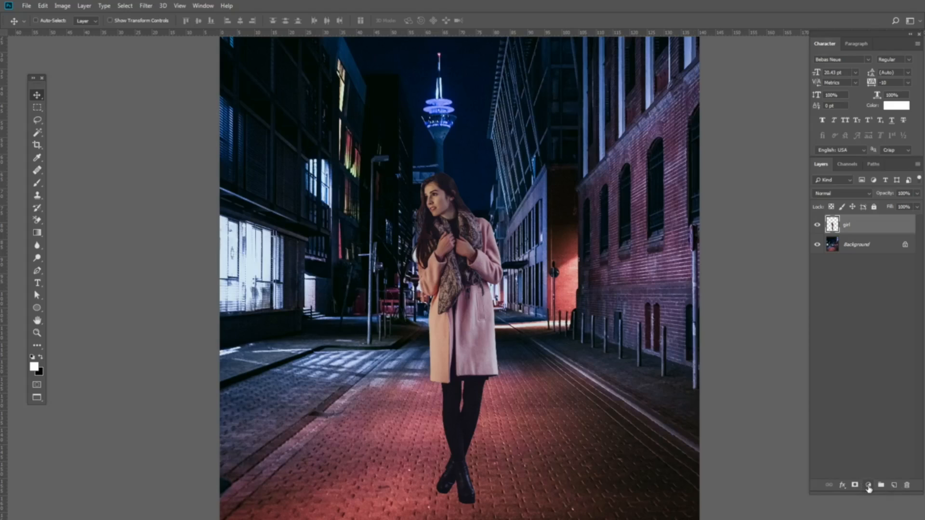
left_click(869, 486)
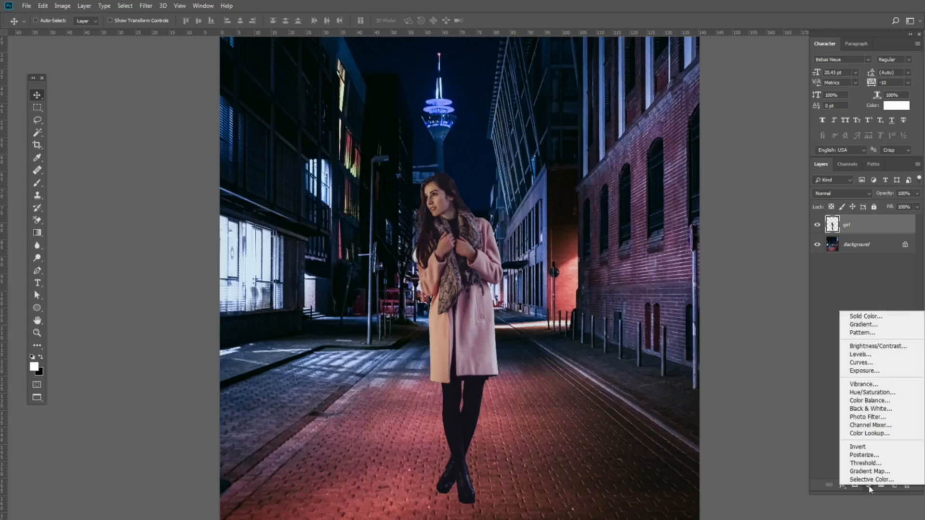
left_click(875, 409)
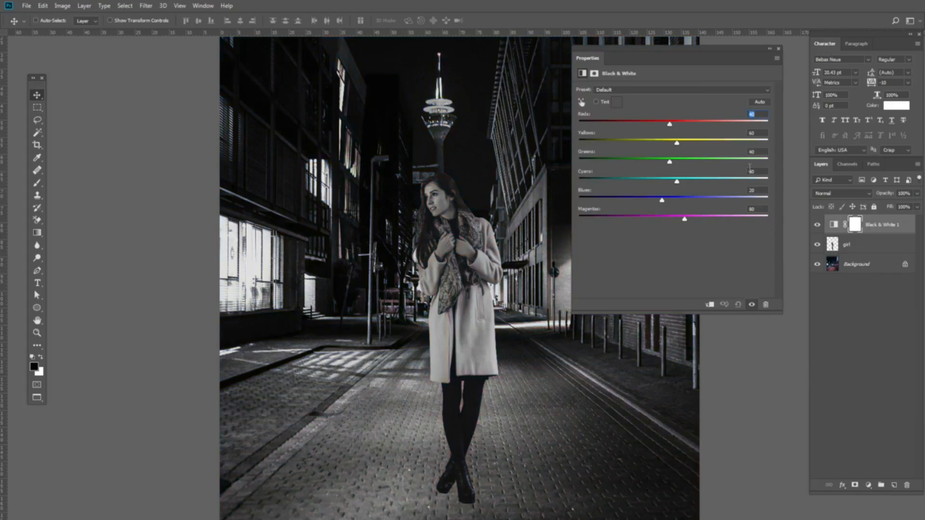
left_click(779, 49)
- Add a Levels adjustment layer directly above the girl layer and clip it to that layer
scroll(588, 217, "down", 1)
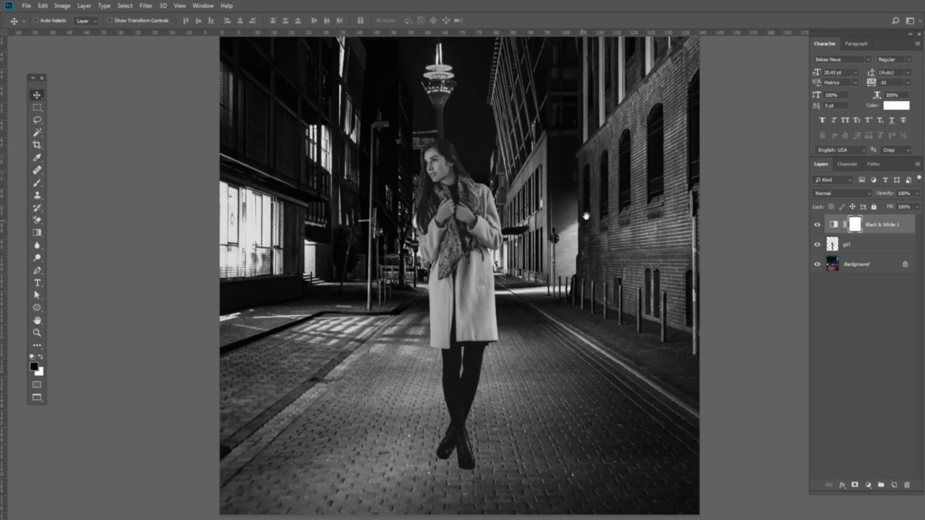
scroll(561, 238, "right", 1)
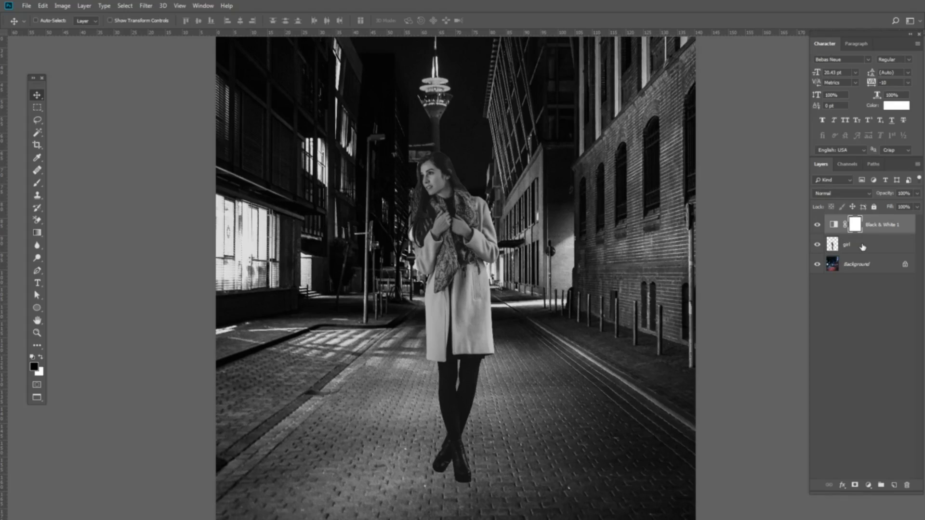
left_click(862, 246)
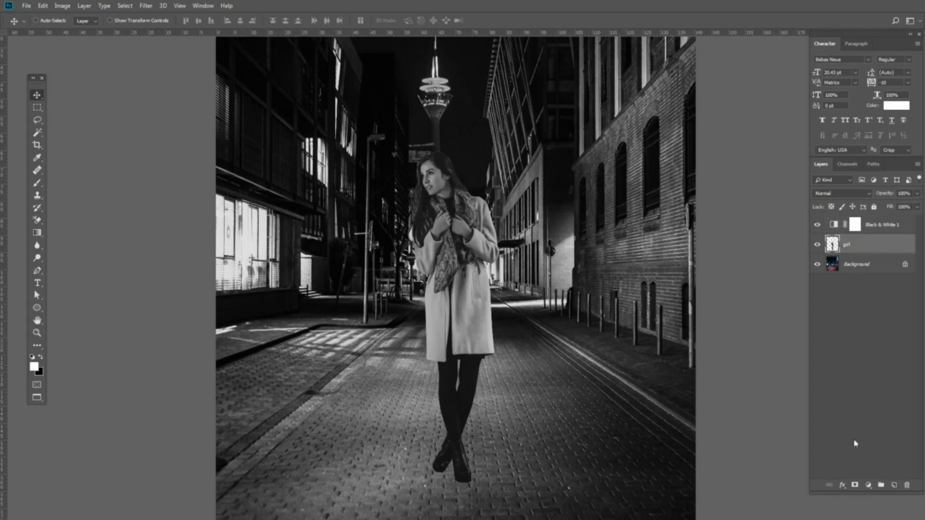
left_click(869, 486)
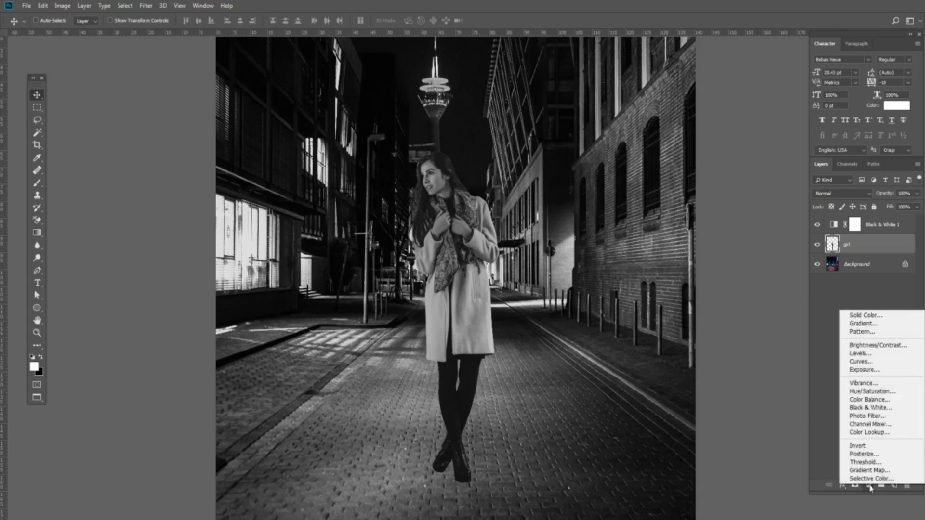
left_click(860, 354)
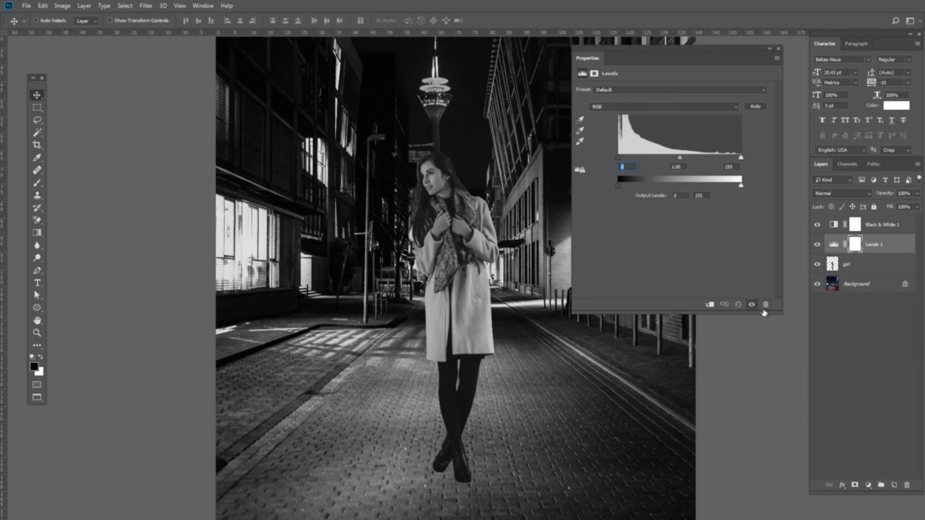
left_click(710, 305)
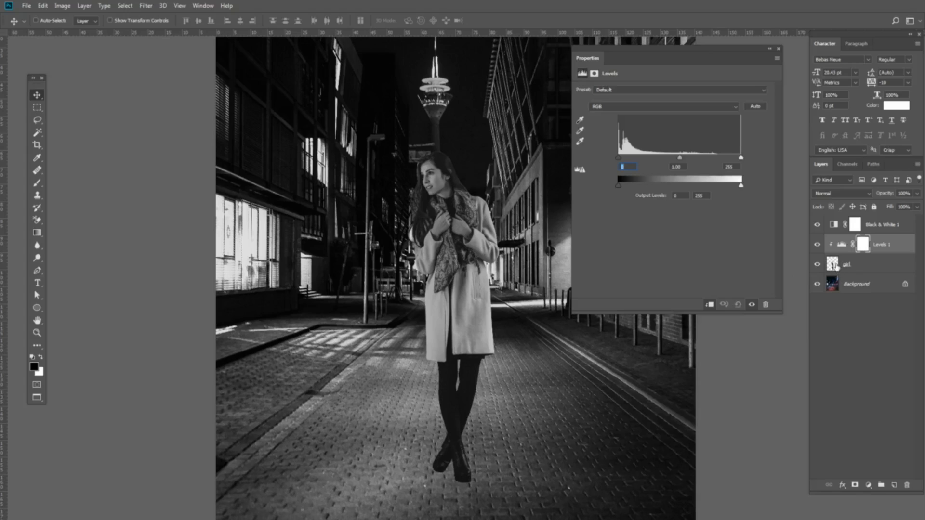
left_click(778, 50)
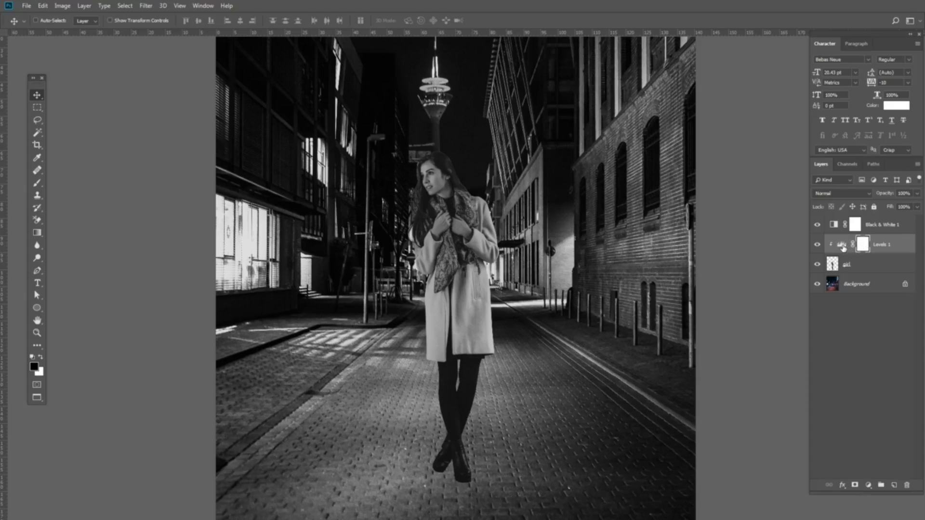
- Set the girl's Levels adjustment to an input black point of 23 and a midtone value of 0.95
left_click(842, 247)
left_click(817, 225)
left_click(817, 225)
double_click(842, 245)
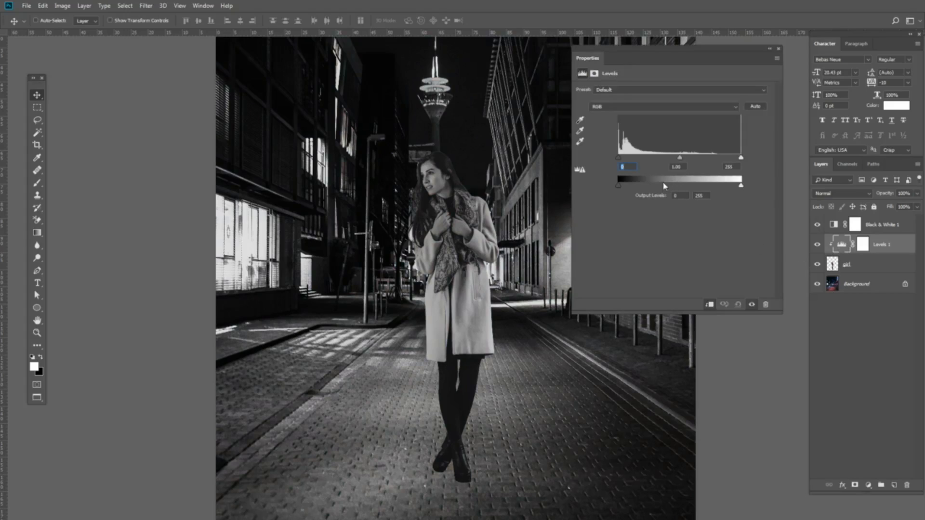
left_click_drag(620, 164, 629, 161)
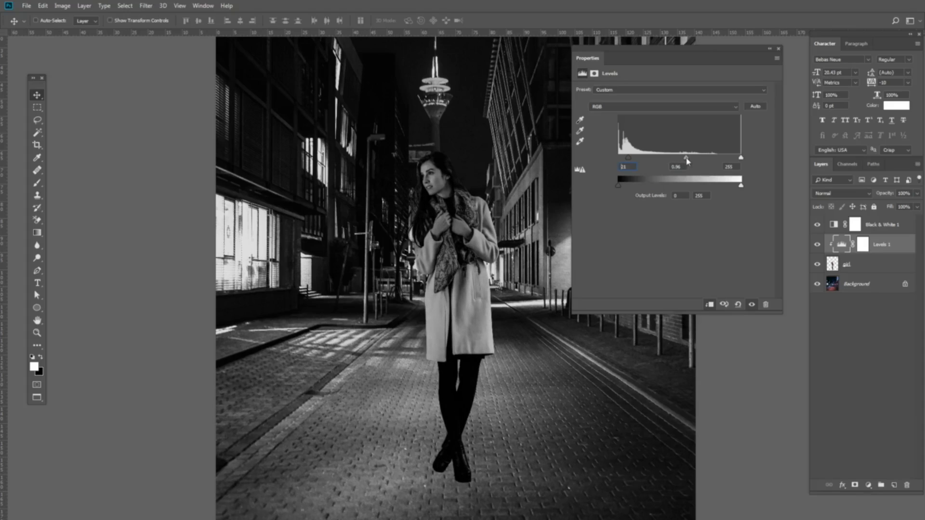
left_click_drag(686, 160, 686, 160)
left_click(439, 185, "ctrl")
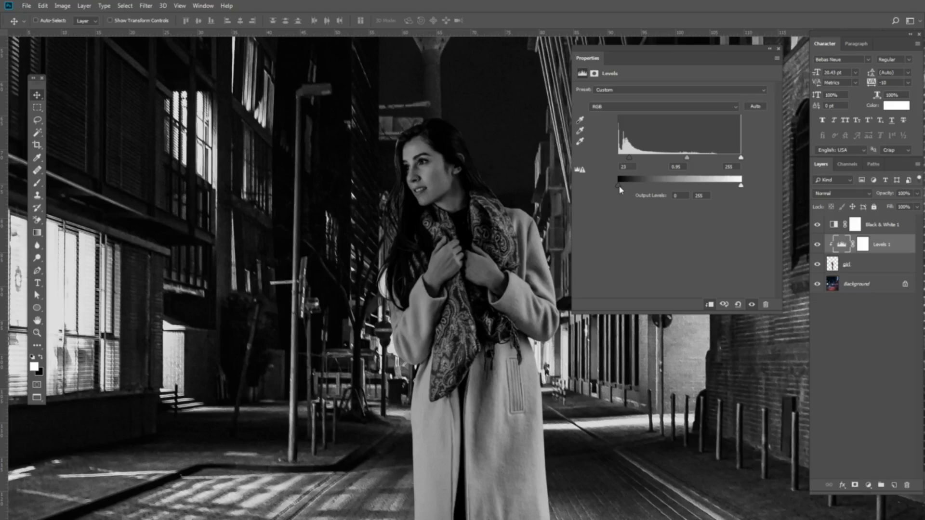
- Raise the Levels output black to 9 and the input black point to 33, then close the adjustment's settings
left_click_drag(619, 187, 625, 188)
left_click_drag(622, 189, 678, 183)
left_click_drag(714, 189, 628, 193)
left_click_drag(624, 188, 626, 188)
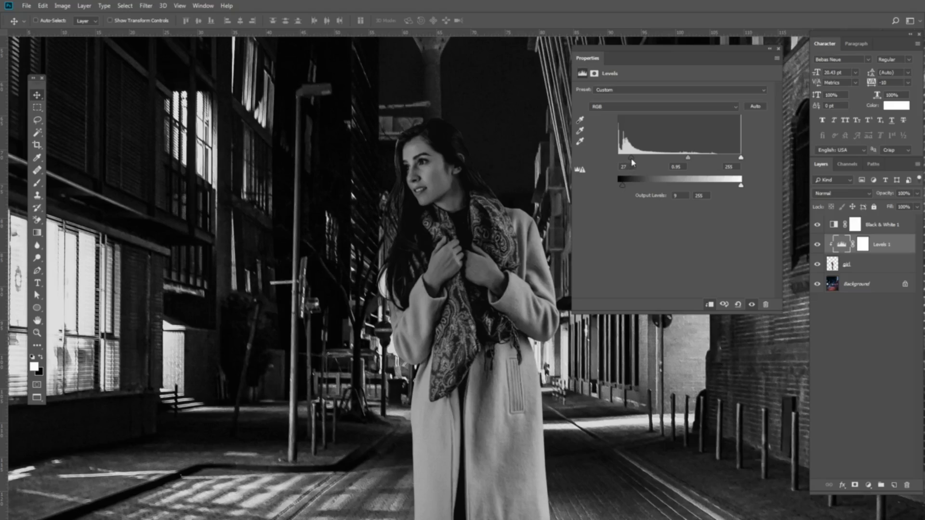
left_click_drag(633, 163, 635, 162)
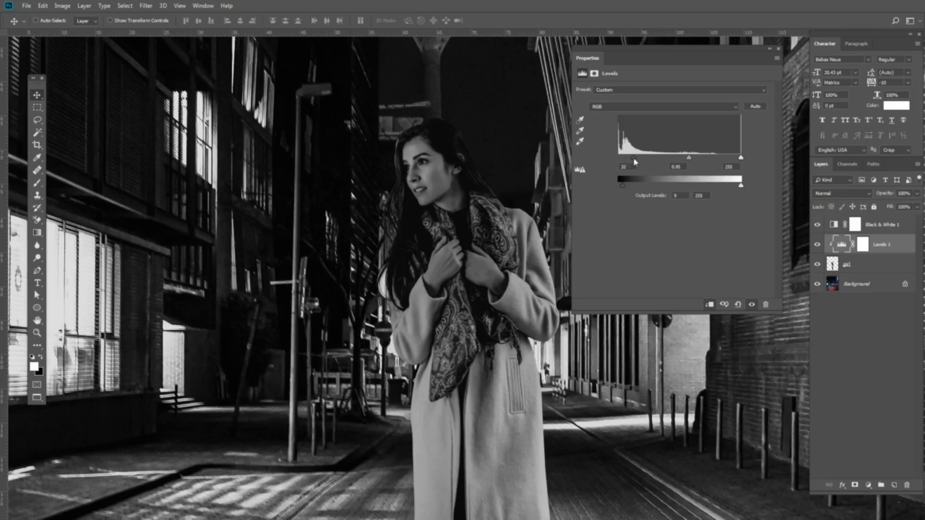
left_click_drag(466, 206, 460, 207)
left_click(460, 207, "ctrl")
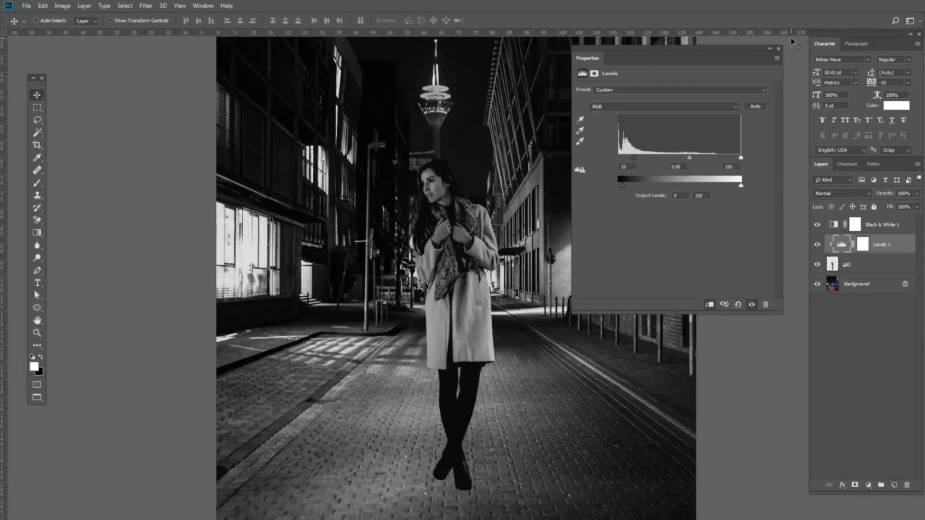
left_click(778, 49)
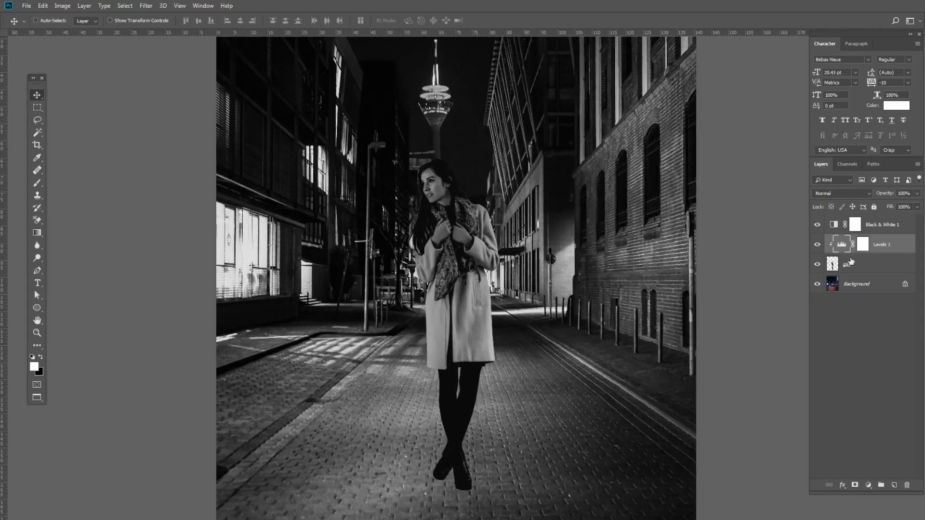
- Compare the composite with the Black & White and Levels layers on and off, leaving the Black & White layer hidden
left_click(817, 225)
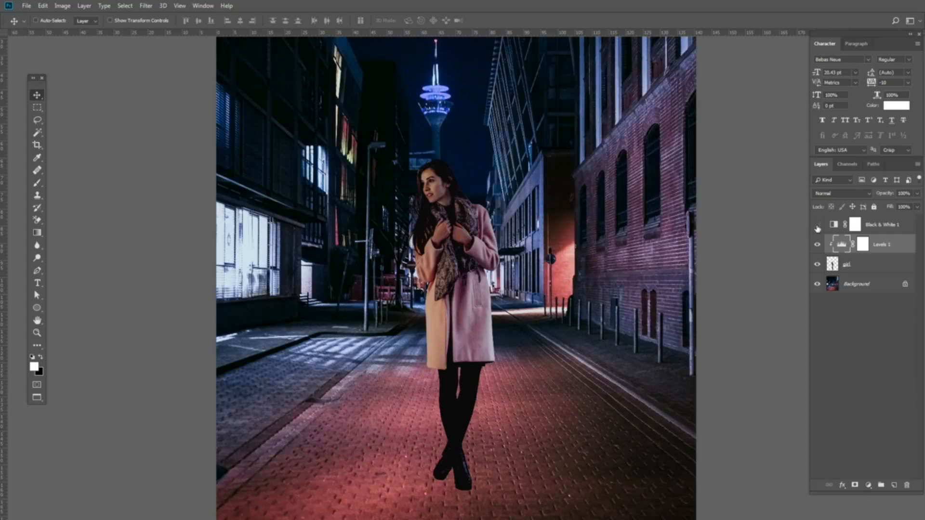
left_click(817, 225)
left_click(817, 225)
left_click(817, 225)
left_click(817, 244)
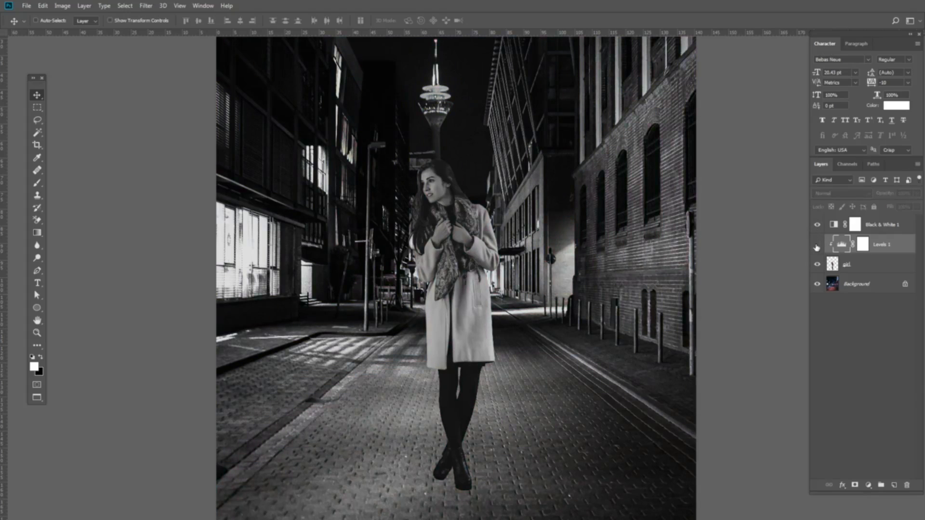
left_click(816, 245)
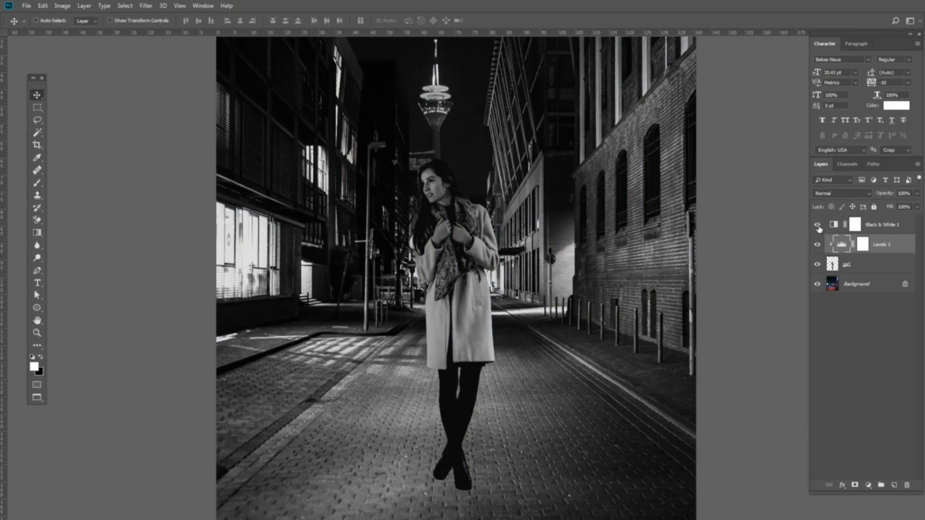
left_click(817, 225)
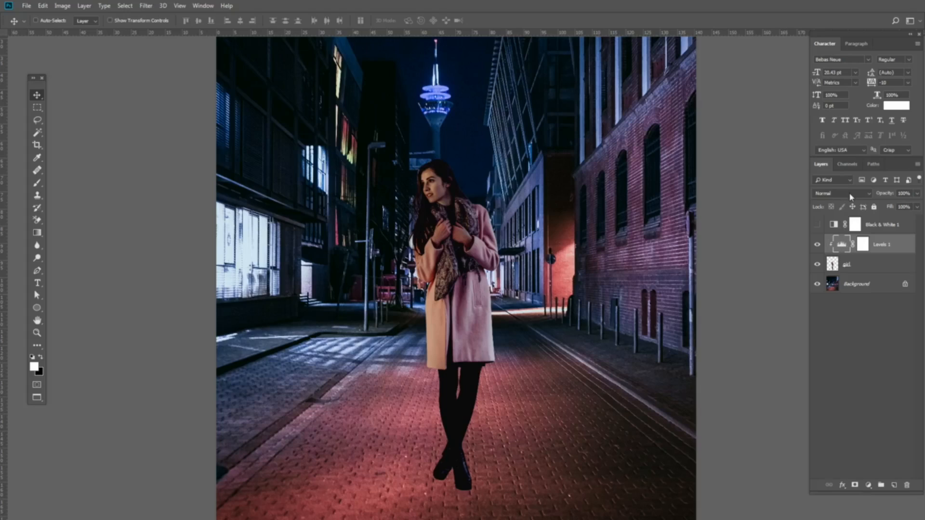
- Set the Levels layer's blending mode to Luminosity and compare the woman with the adjustment off and on
left_click(851, 197)
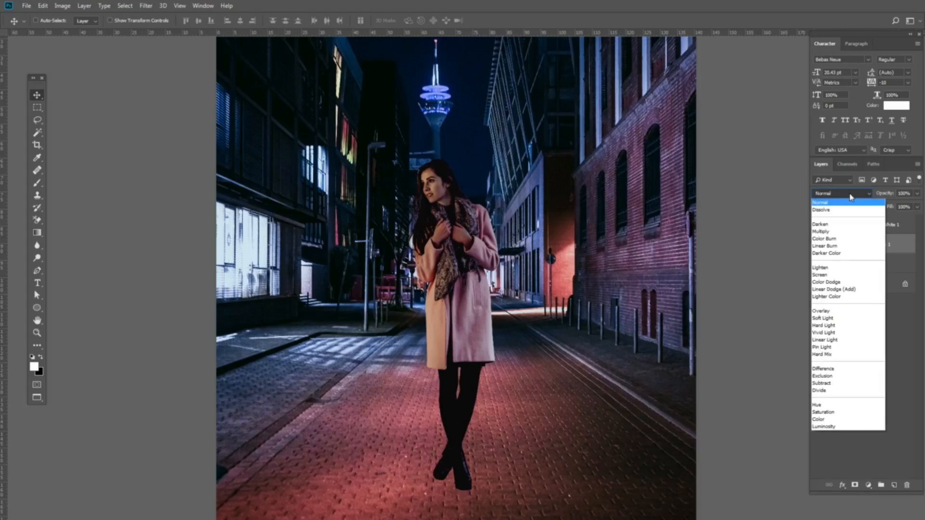
left_click(825, 427)
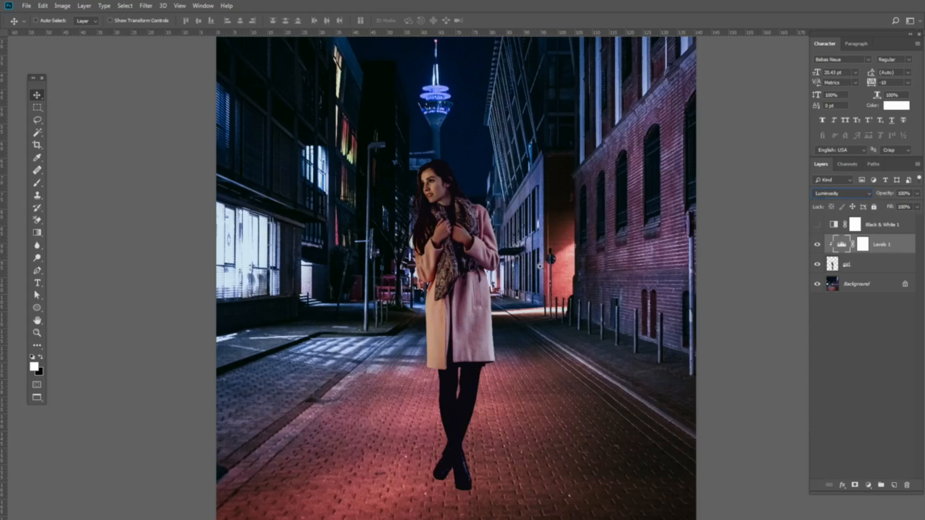
left_click(527, 260, "ctrl")
left_click_drag(529, 259, 628, 274)
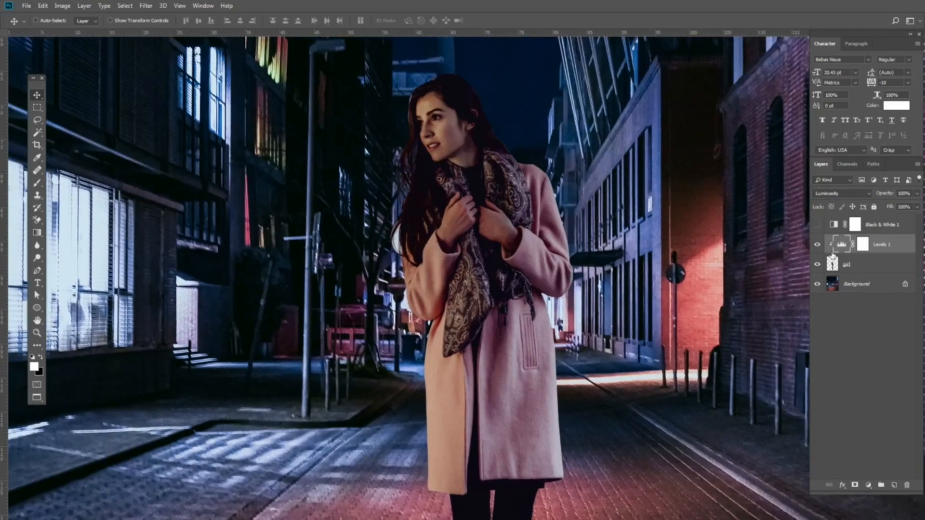
left_click(817, 244)
left_click(818, 245)
scroll(559, 254, "down", 5)
scroll(559, 254, "up", 1)
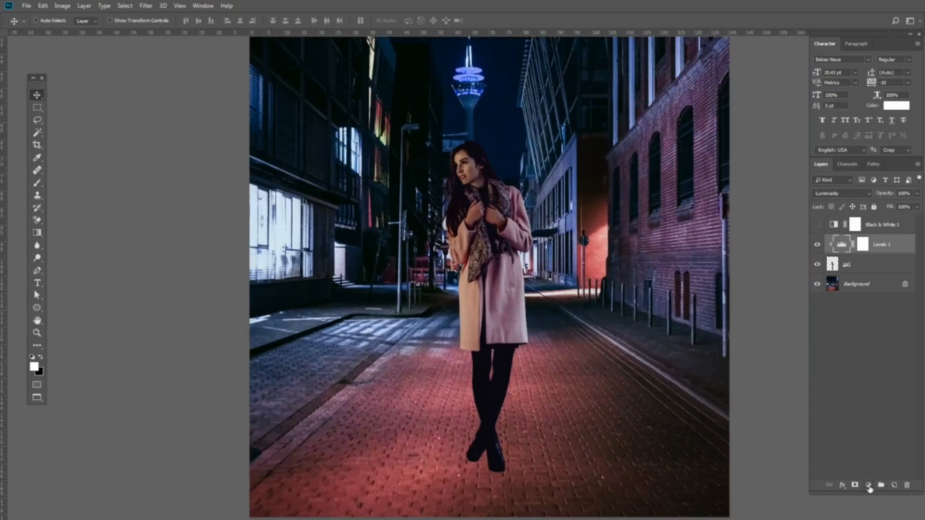
- Add a Curves adjustment layer above the Levels layer and clip it to the girl layer
left_click(869, 486)
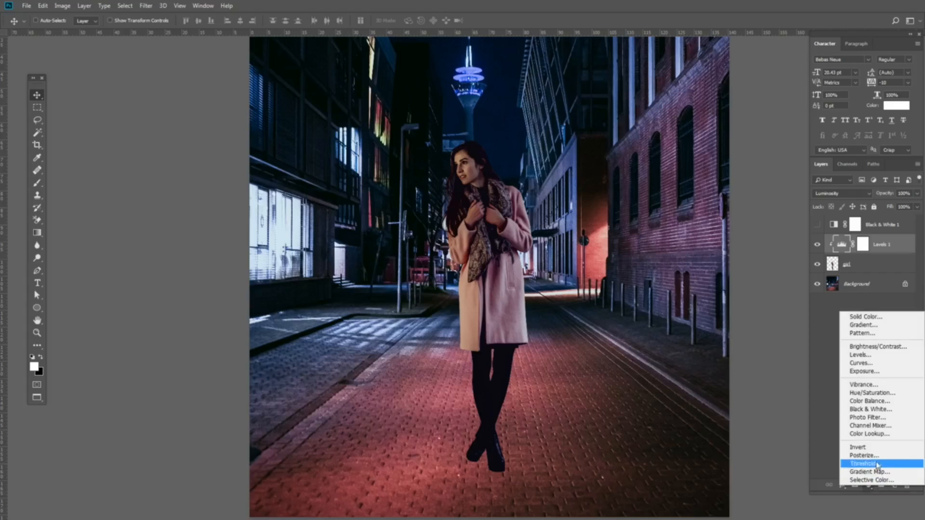
left_click(876, 363)
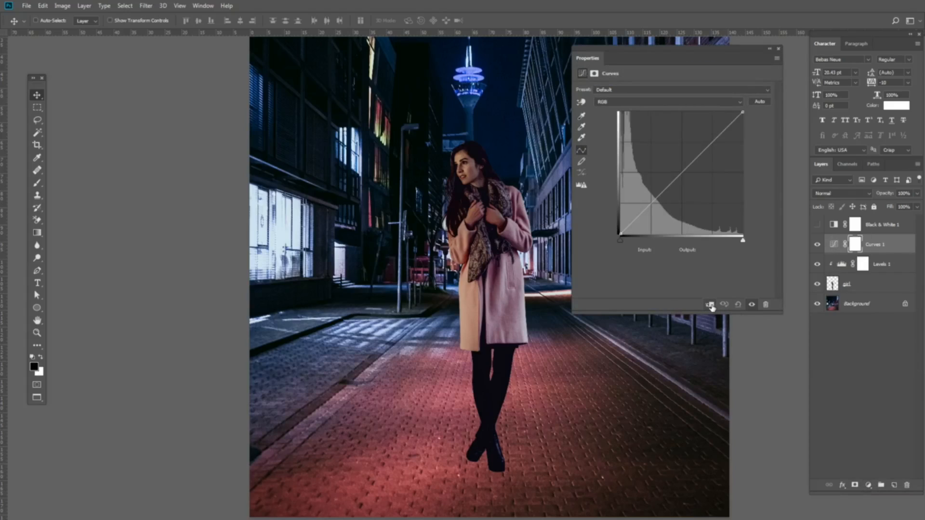
right_click(884, 252)
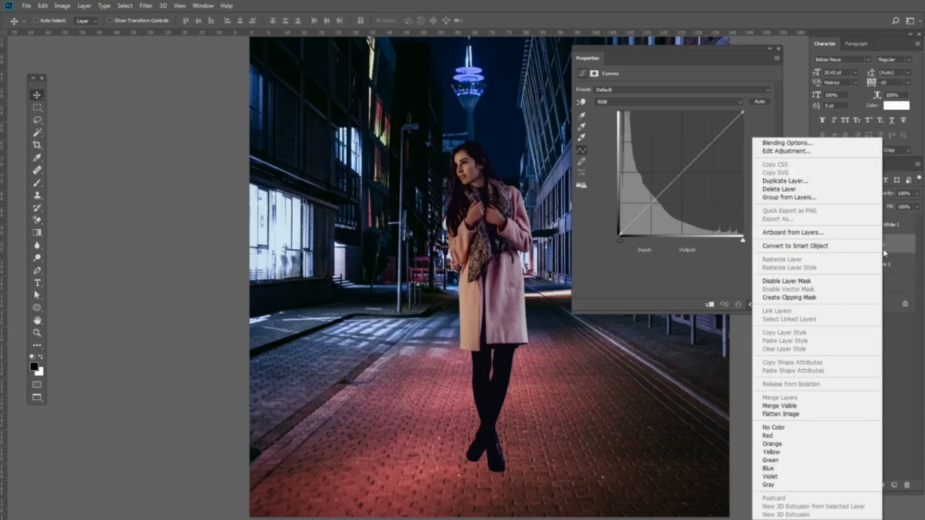
left_click(792, 297)
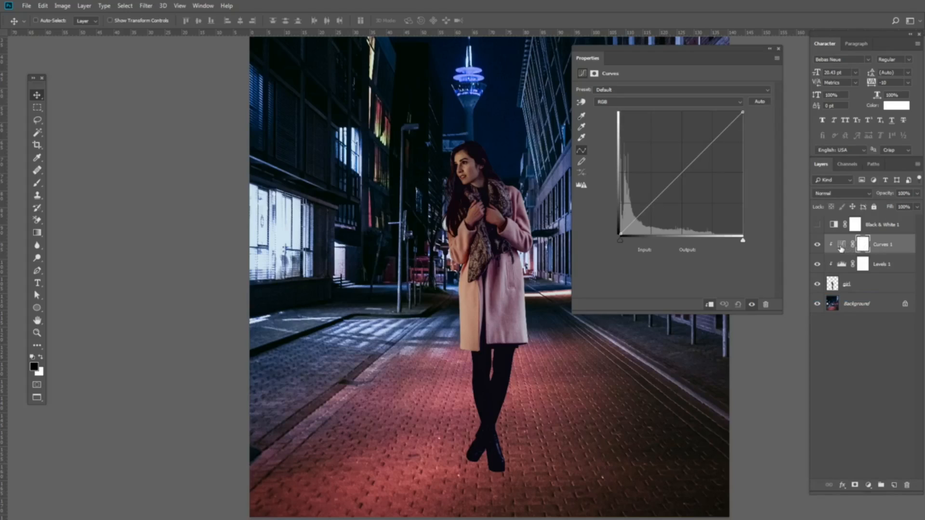
- Open the Curves layer's auto color correction options and select the Find Dark & Light Colors algorithm
left_click(863, 244)
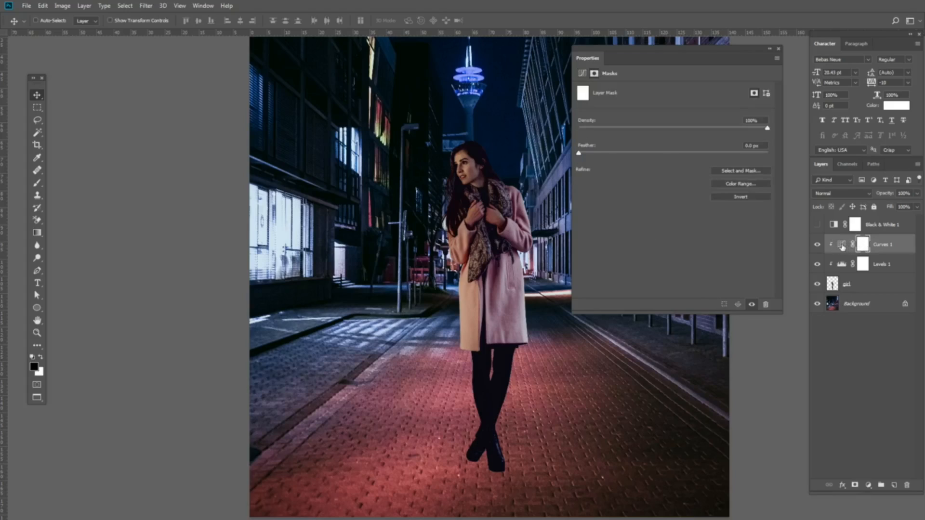
left_click(841, 245)
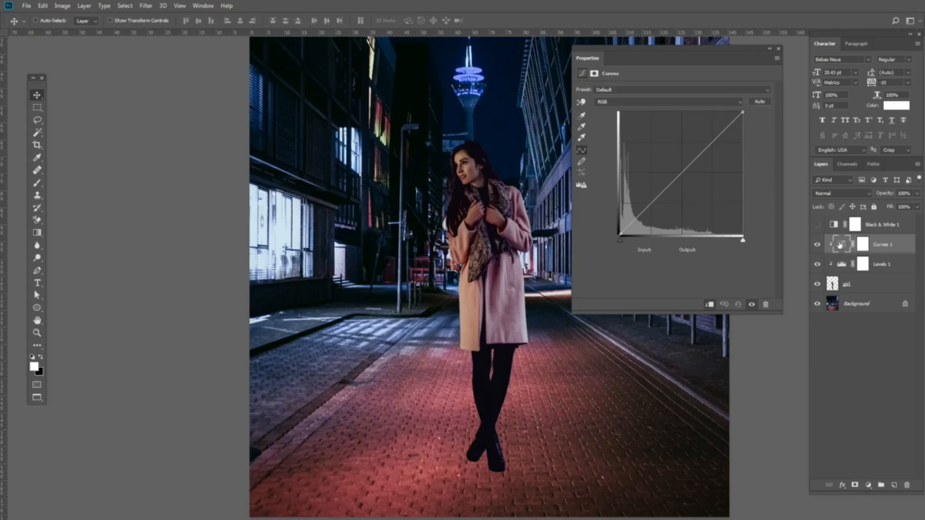
left_click(776, 58)
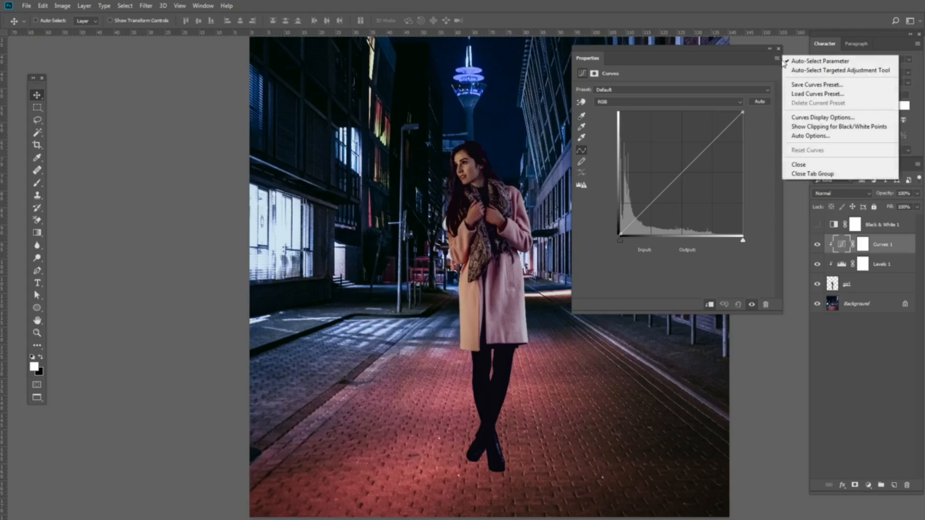
left_click(809, 136)
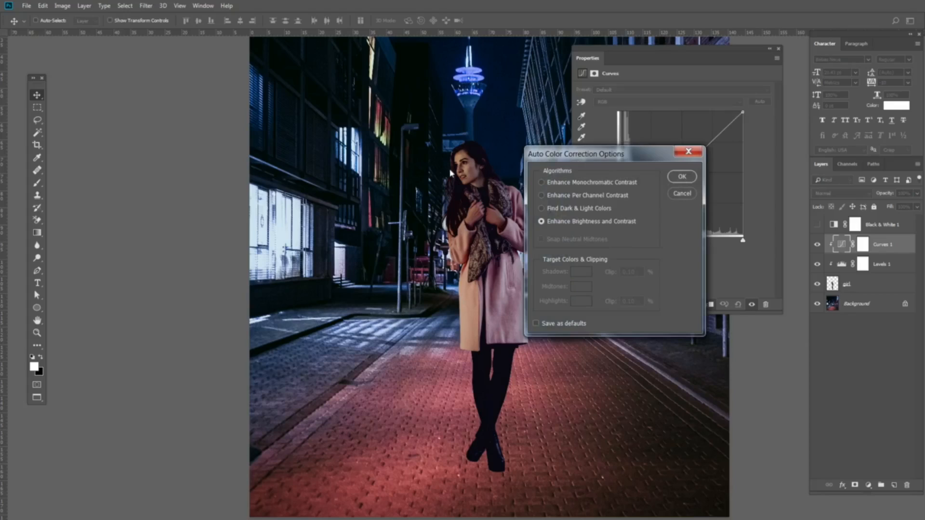
left_click(542, 210)
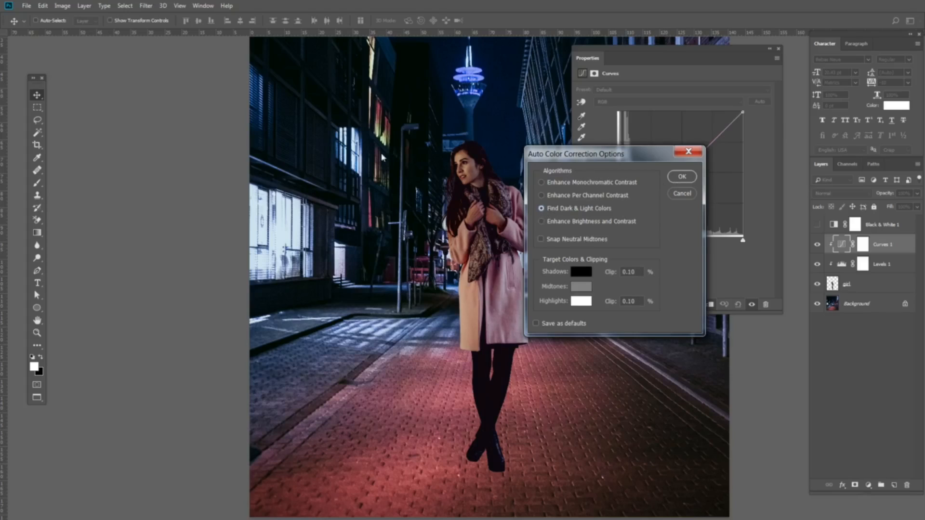
- Set the target shadow color to 000b0f by sampling the dark night sky in the background photo
left_click(581, 274)
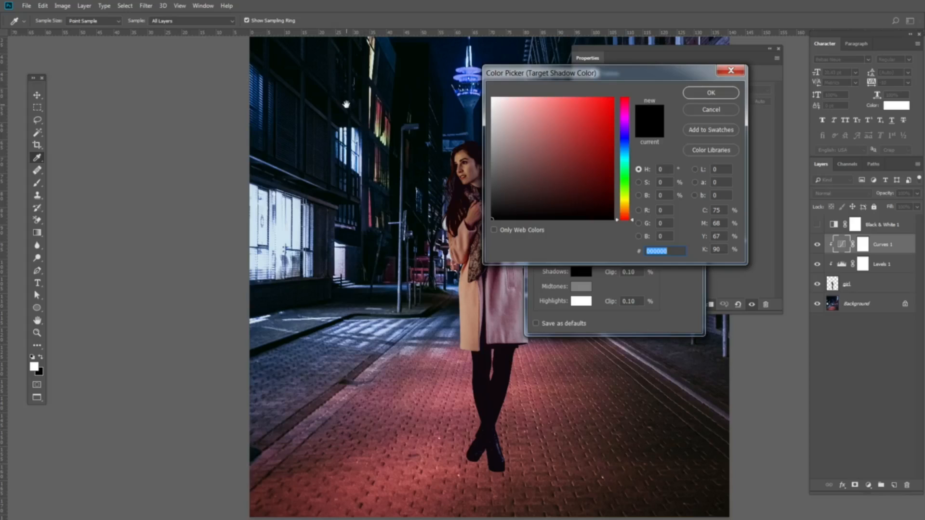
left_click_drag(343, 107, 304, 256)
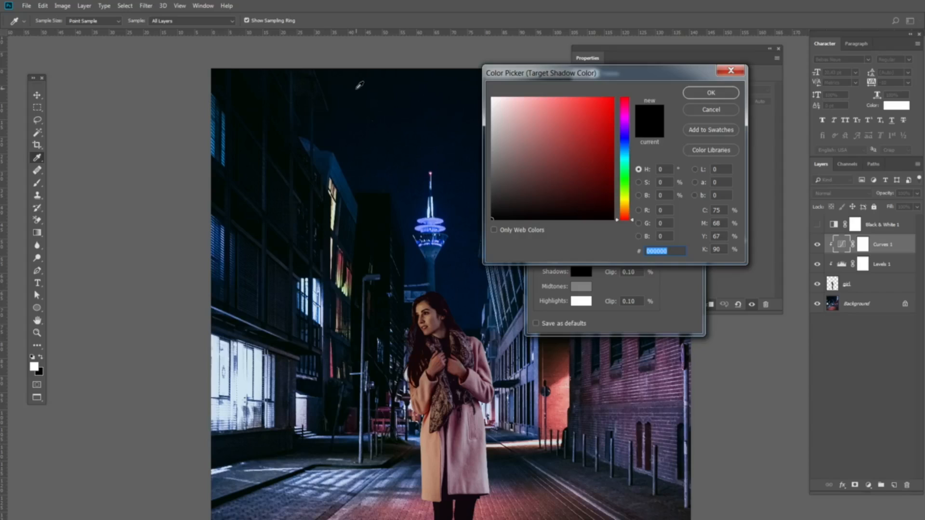
left_click(357, 86)
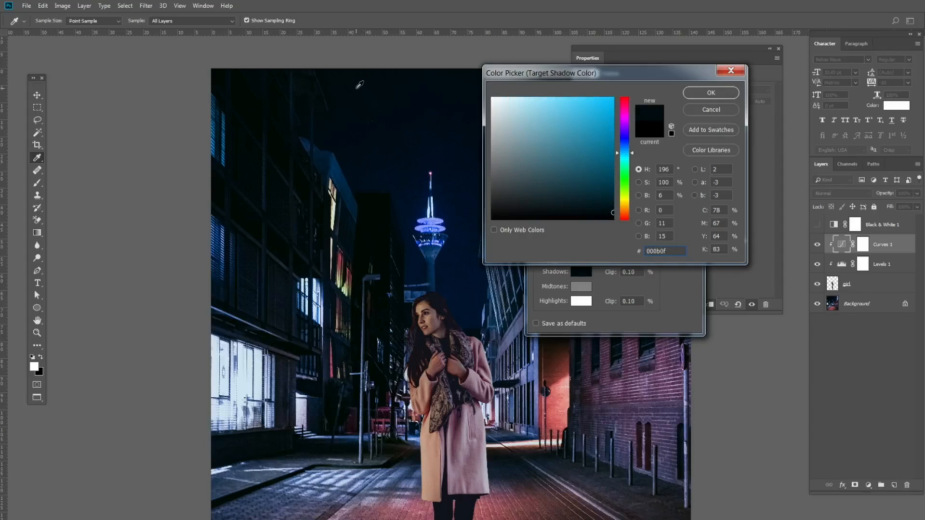
left_click(354, 84)
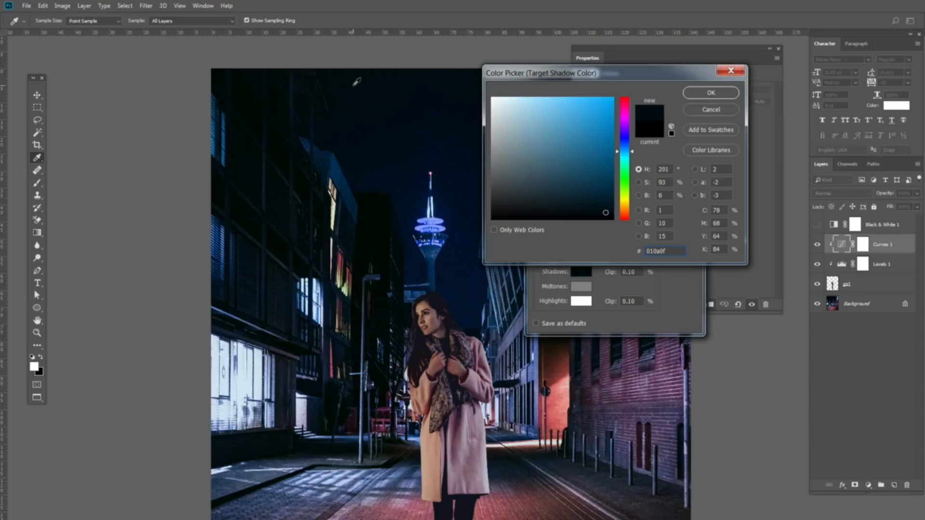
left_click(353, 90)
left_click(353, 87)
left_click(348, 86)
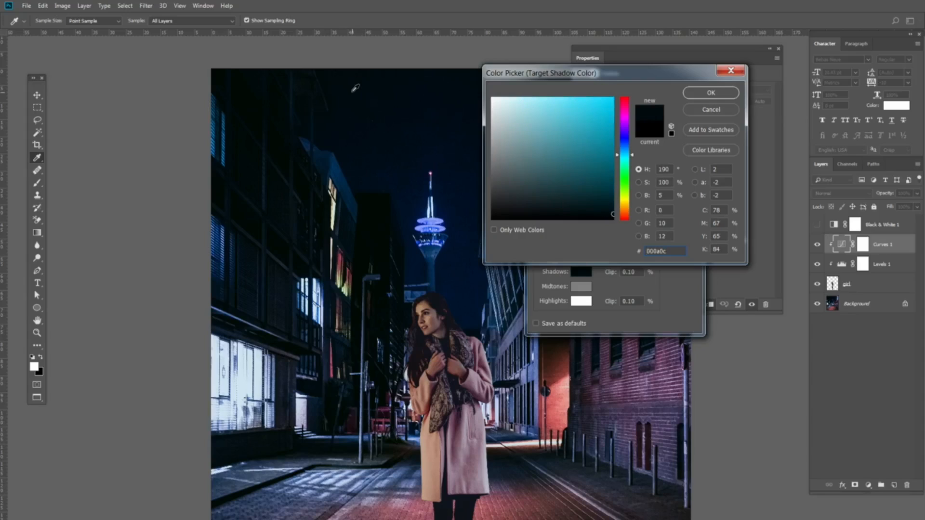
left_click(352, 91)
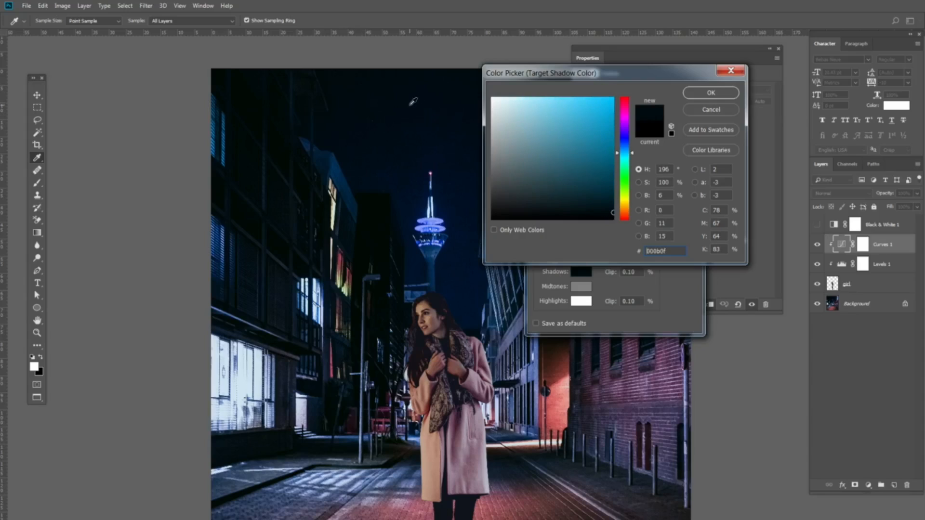
left_click(718, 95)
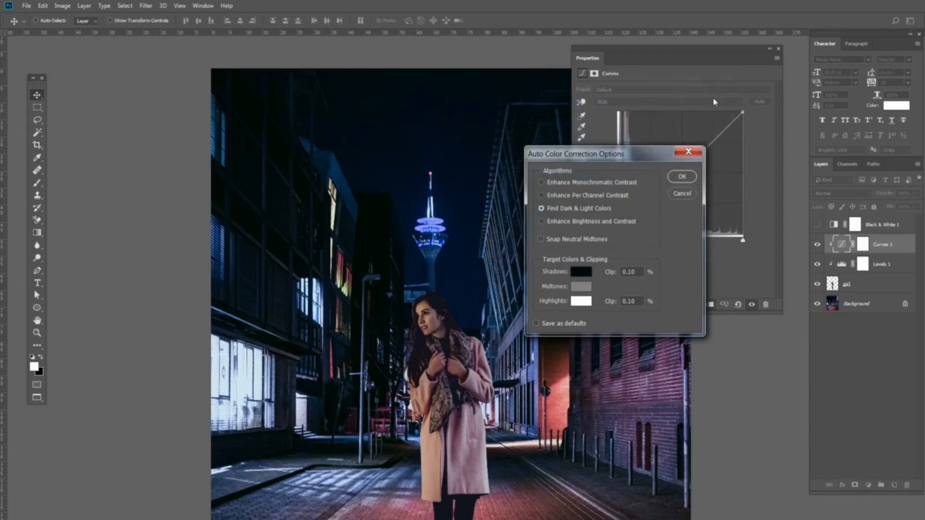
- Set the target highlight color to e1f1fb by sampling the bright window in the background photo and lightening the sampled blue
left_click(581, 301)
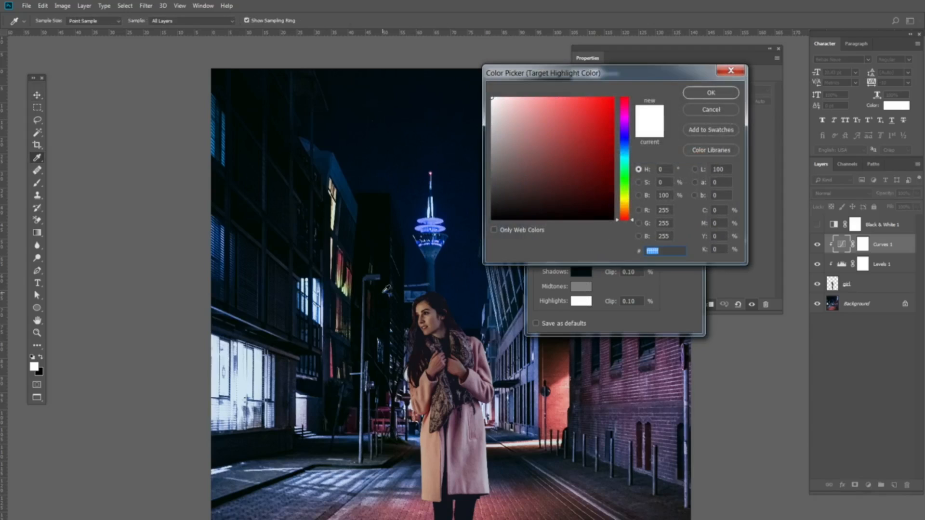
scroll(332, 284, "down", 3)
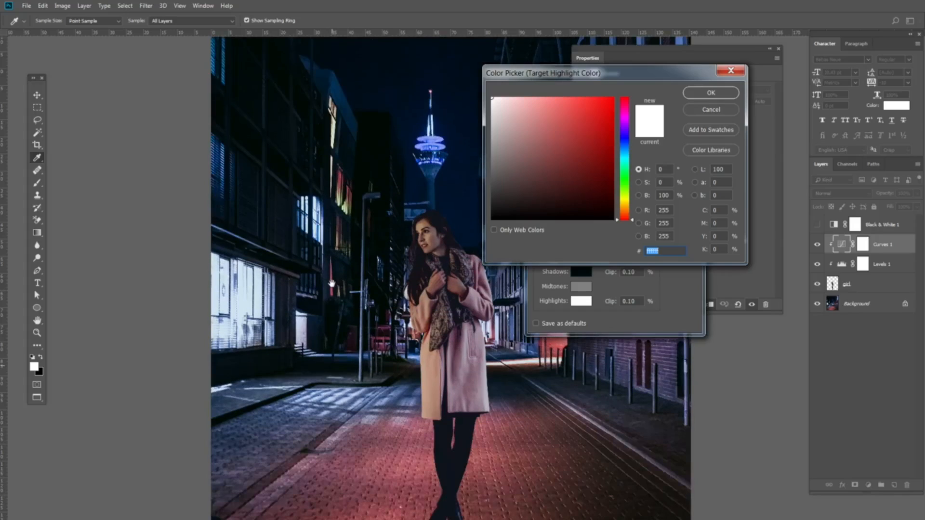
scroll(331, 284, "right", 2)
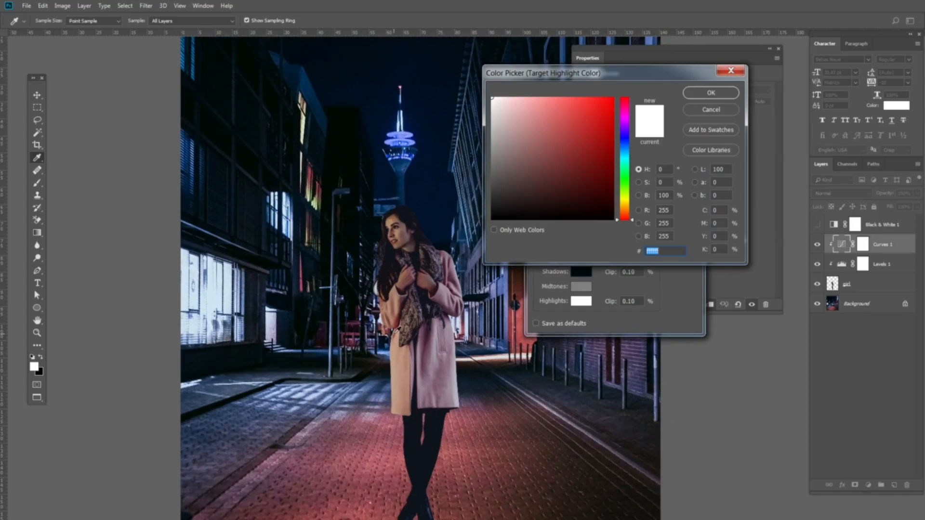
scroll(333, 338, "up", 1)
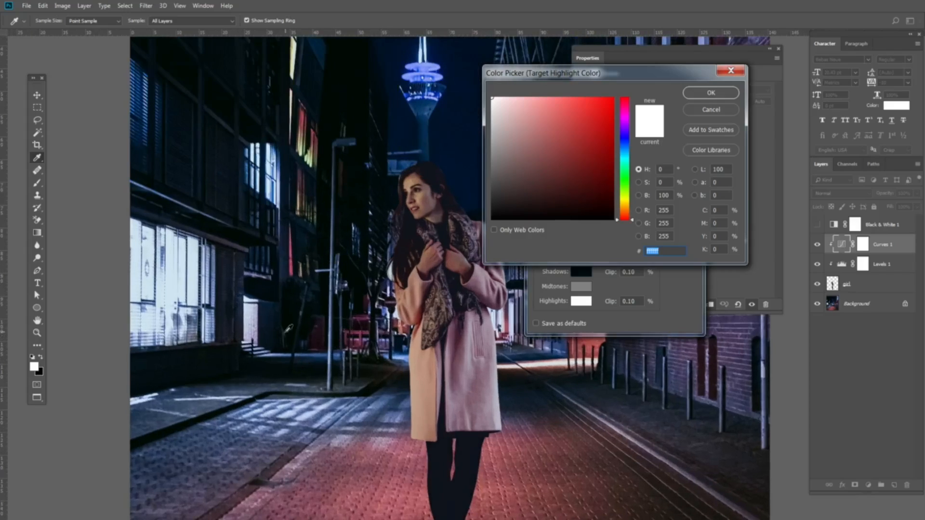
left_click(196, 250)
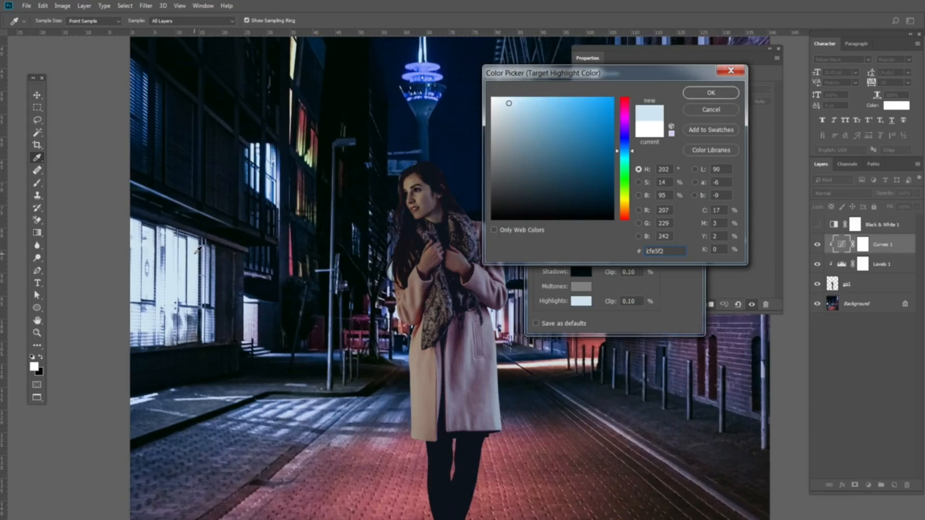
left_click(197, 246)
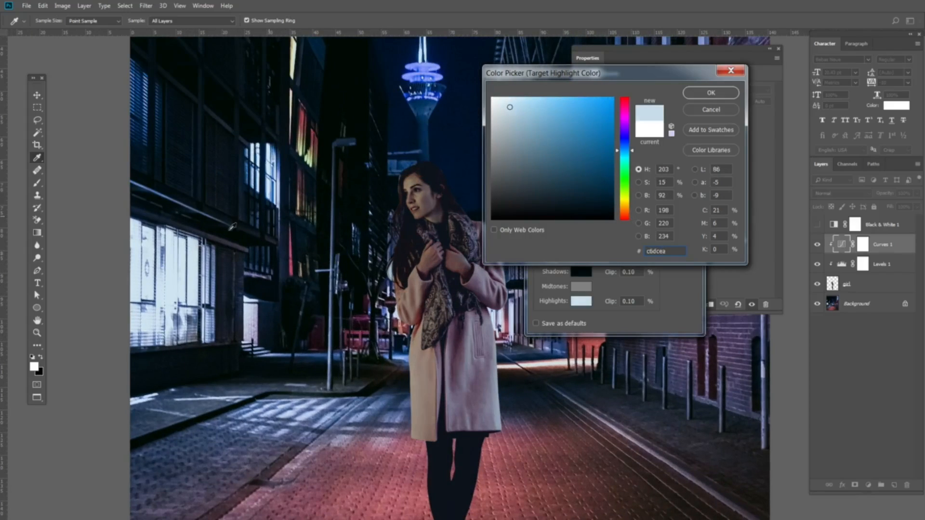
left_click(505, 98)
left_click_drag(506, 99, 503, 100)
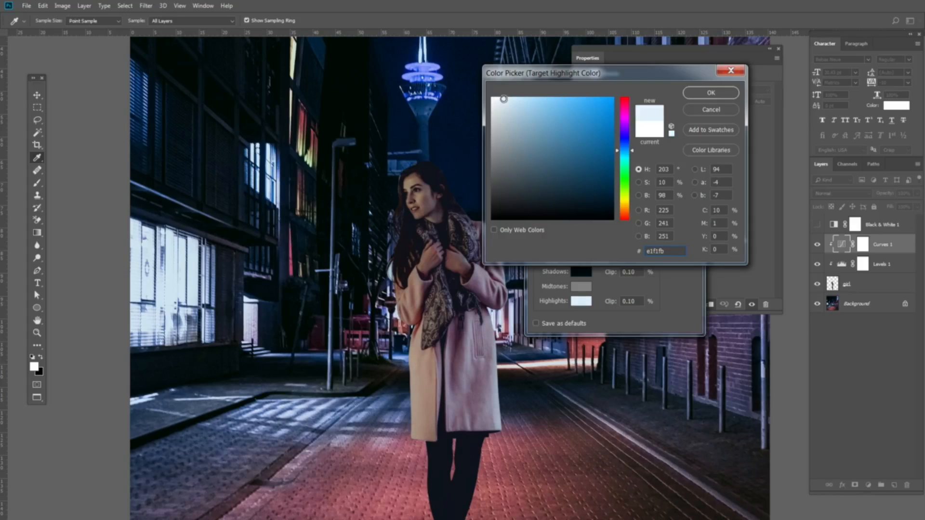
left_click(695, 92)
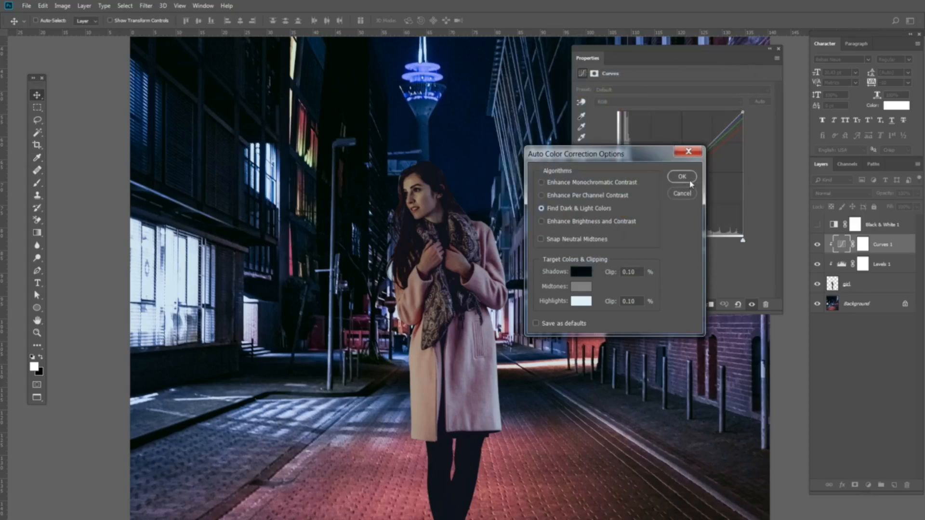
- Accept the auto color correction options for the Curves layer without saving the new target colors as defaults
left_click(682, 177)
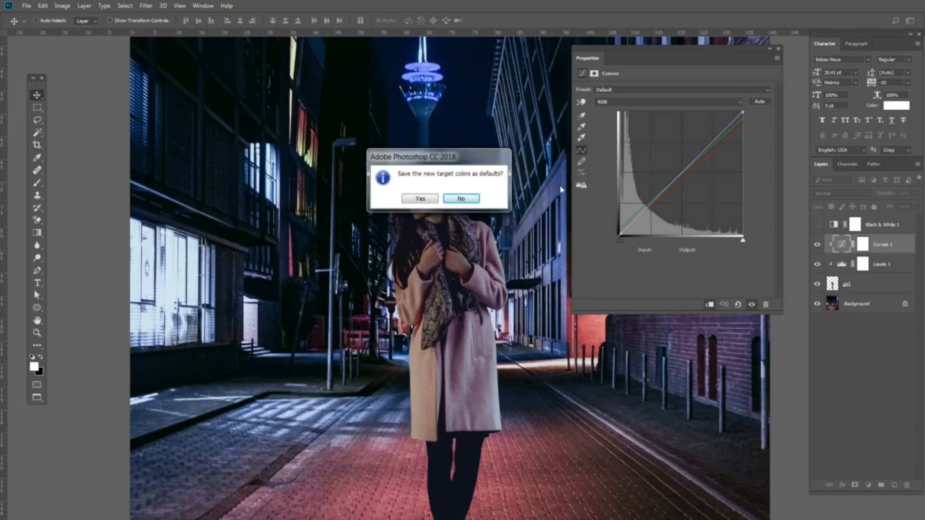
left_click(462, 199)
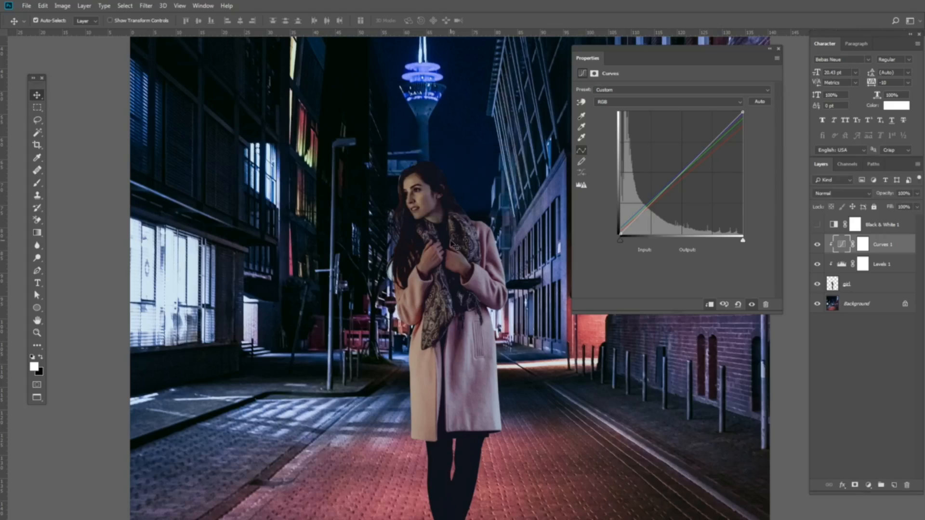
scroll(455, 245, "down", 1)
scroll(464, 248, "up", 1)
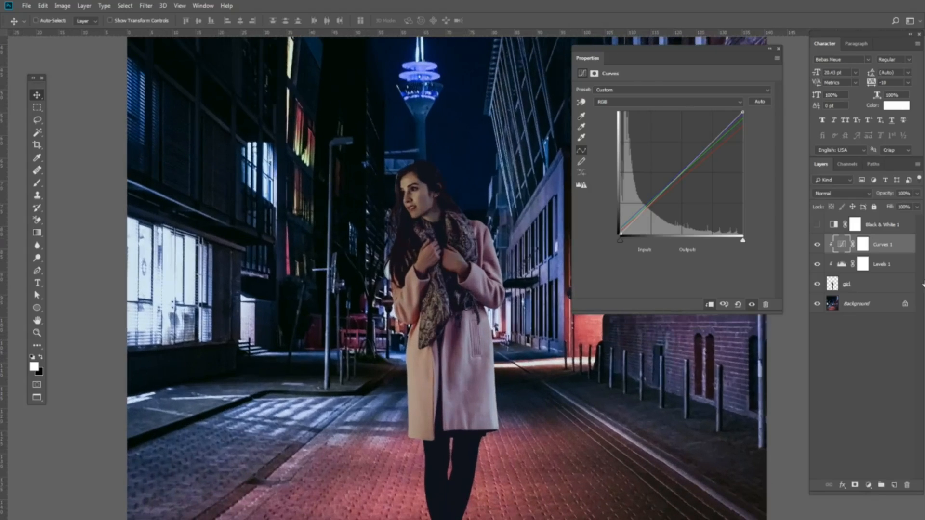
- Rename the clipped Levels layer to luminosity and the clipped Curves layer to color, and close the adjustment settings
double_click(881, 264)
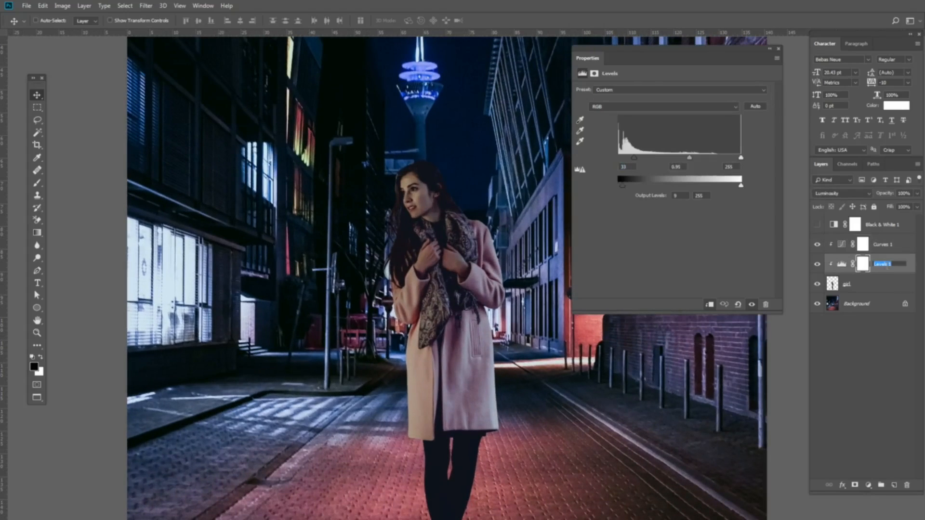
type("M")
type("uminosity")
key("Return")
double_click(883, 244)
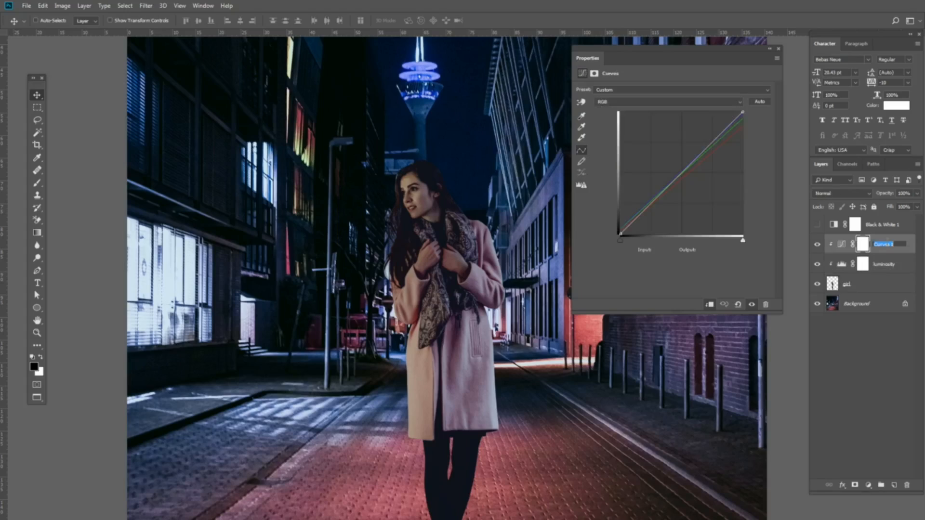
type("color")
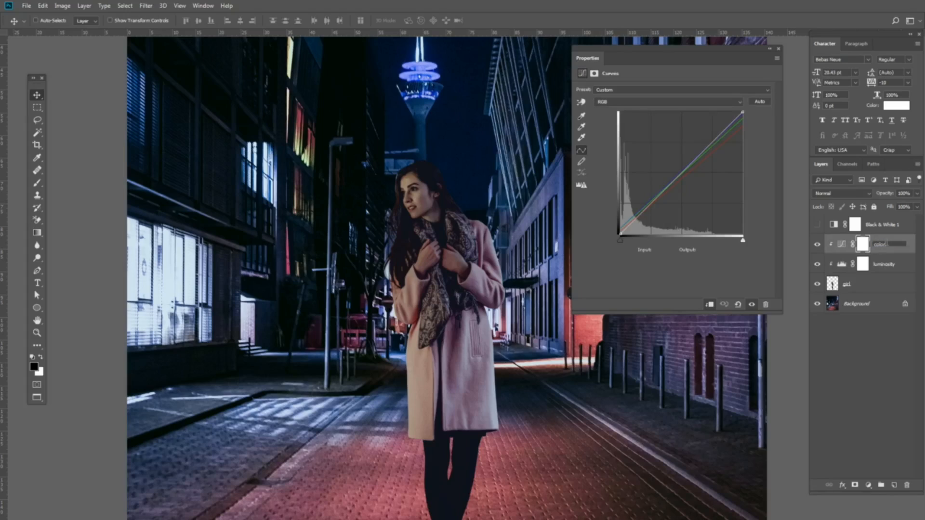
key("Return")
left_click(778, 49)
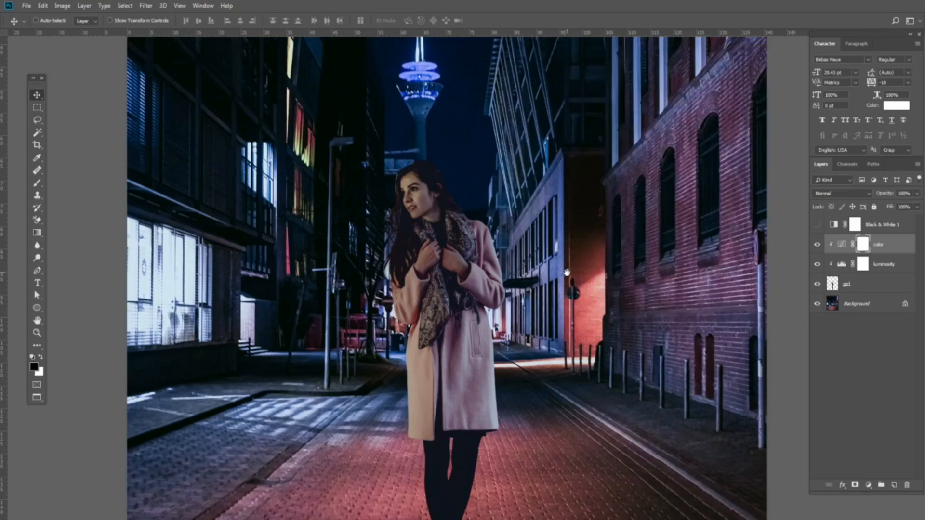
- Compare the woman with the color layer off and on, and set that layer's blending mode to Color
left_click_drag(567, 273, 574, 221)
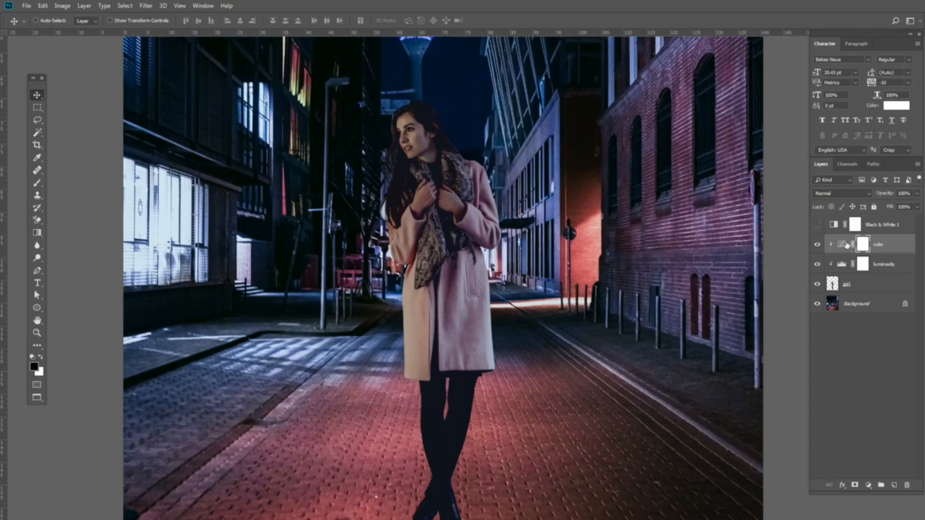
left_click(817, 244)
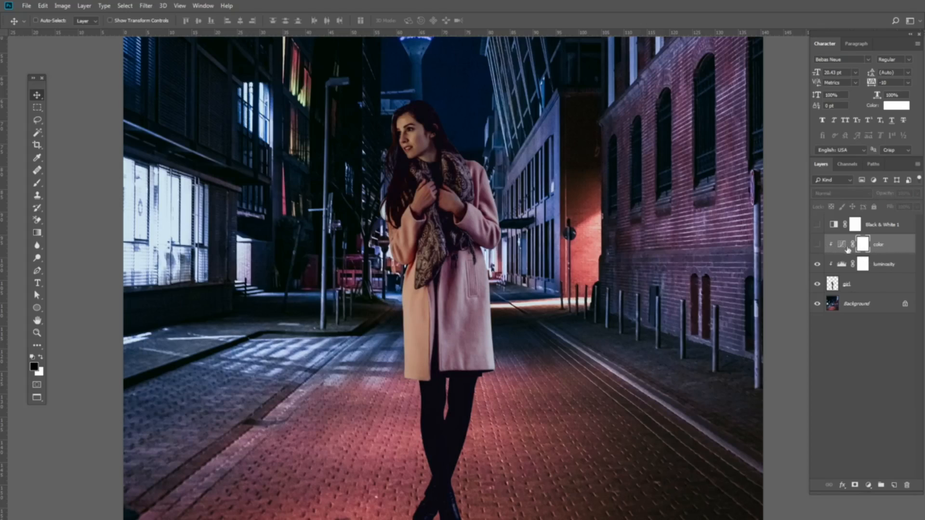
left_click(817, 244)
left_click(841, 246)
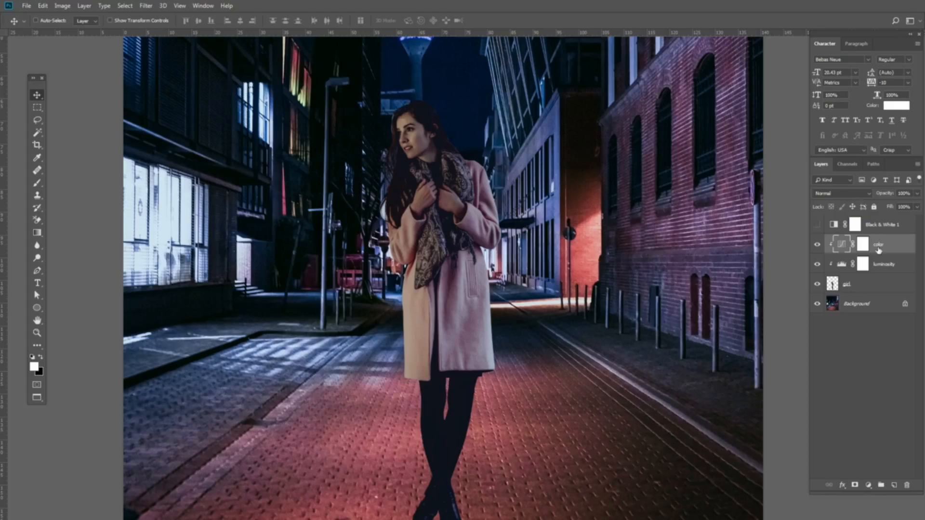
left_click(847, 194)
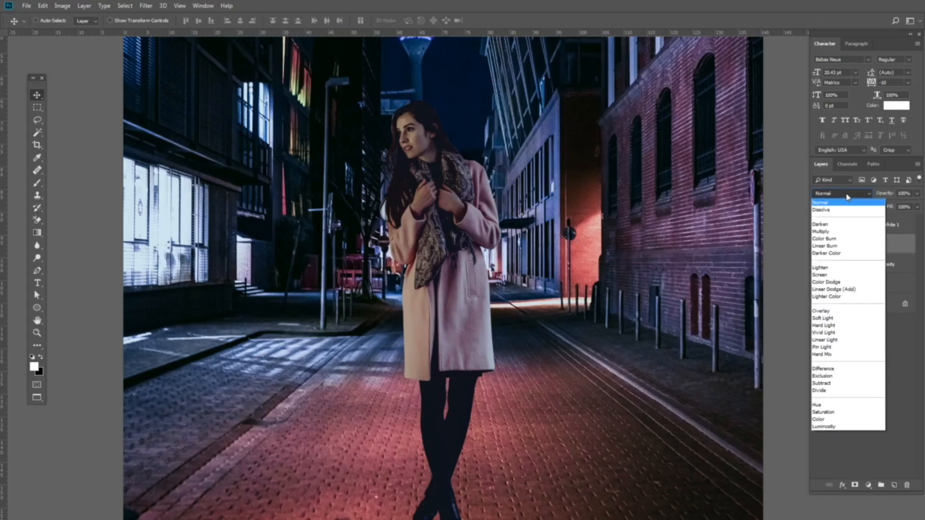
left_click(821, 422)
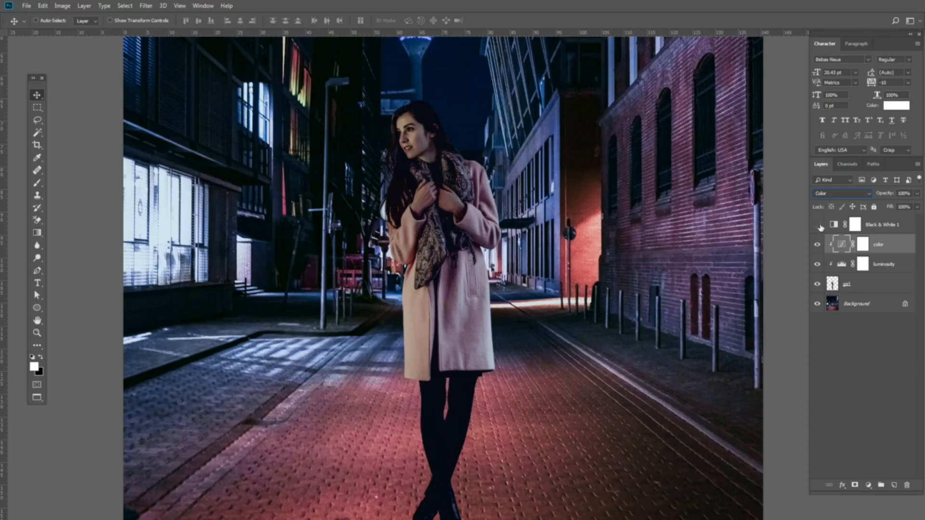
- Compare the woman with the color and luminosity adjustments off and on, and examine how she blends into the whole street scene
left_click(817, 224)
left_click(817, 225)
left_click(817, 245)
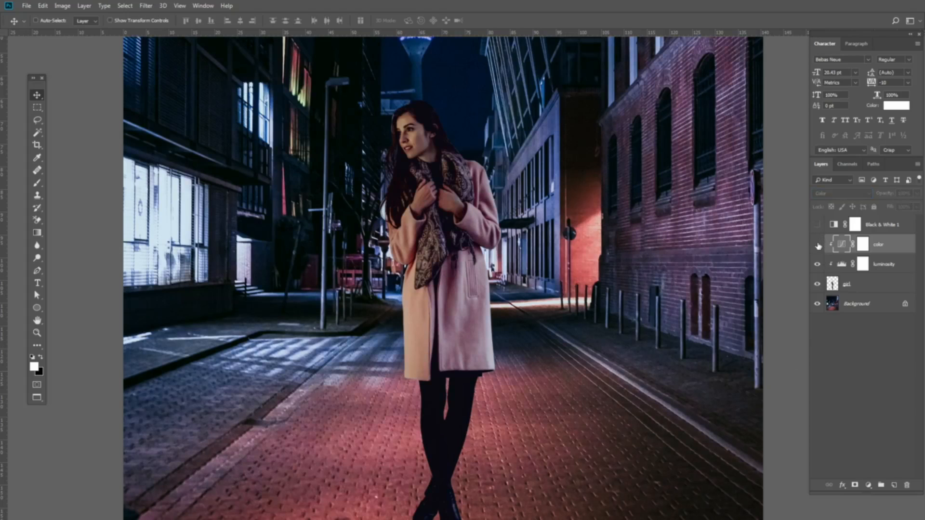
left_click(817, 264)
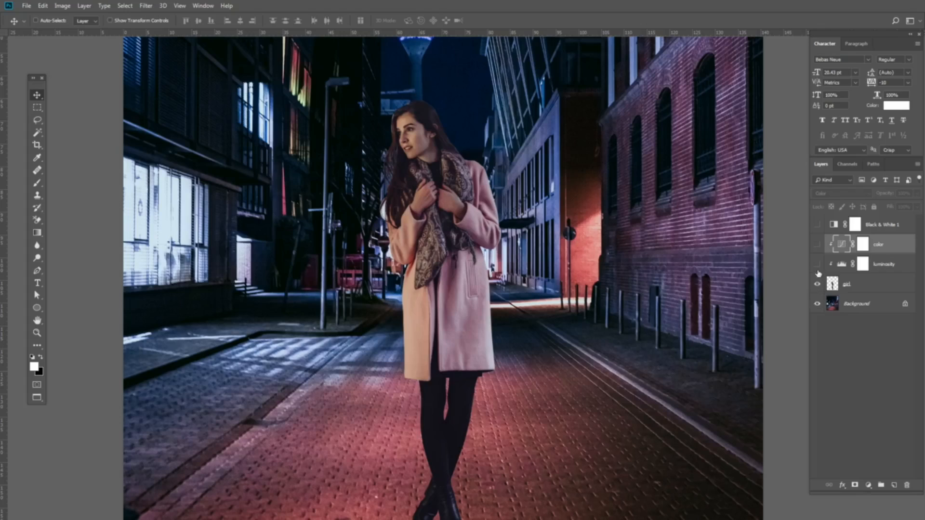
left_click(817, 264)
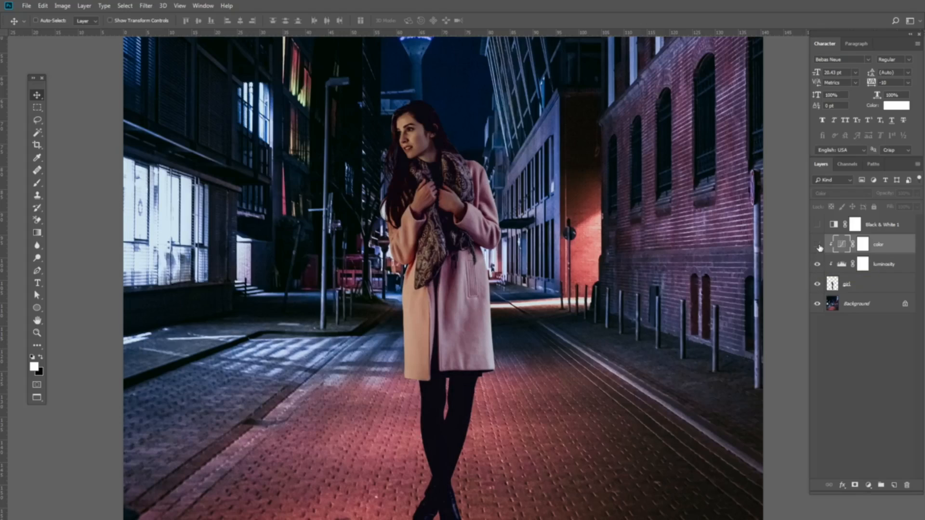
left_click(818, 246)
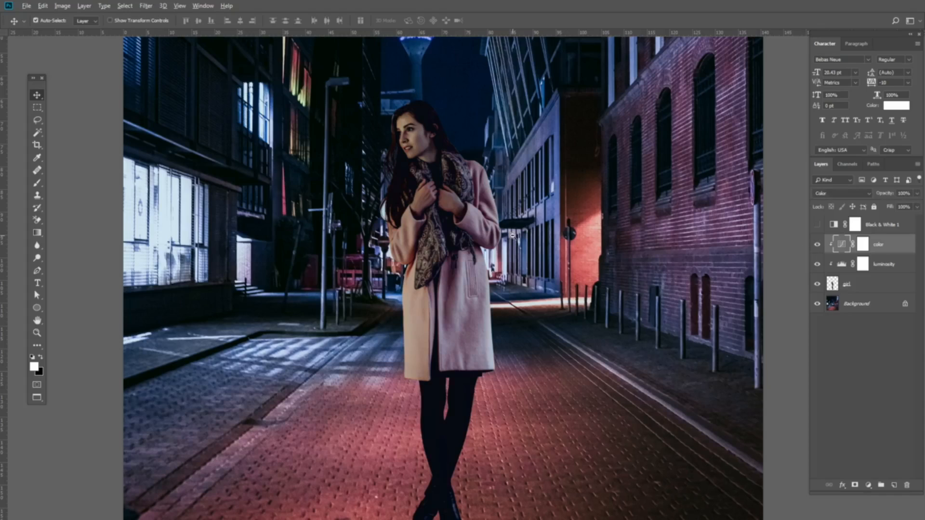
scroll(513, 239, "down", 1)
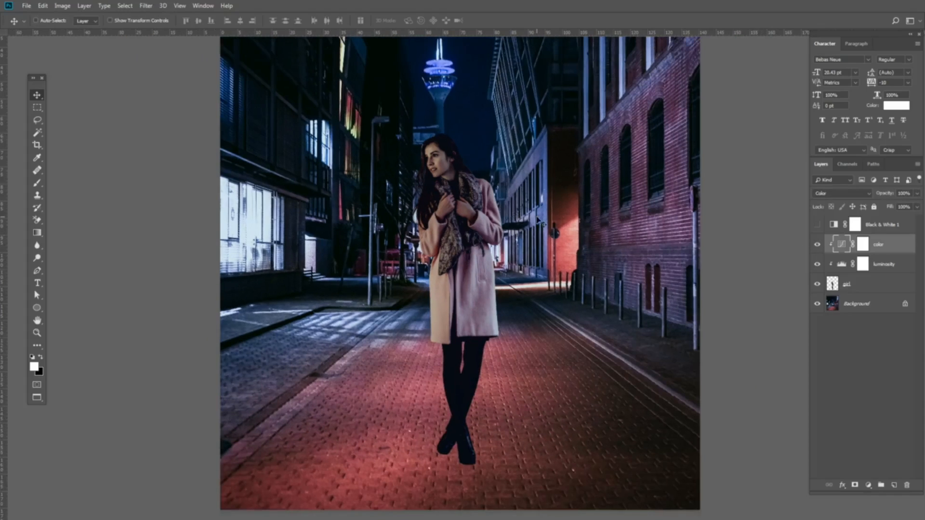
left_click_drag(555, 224, 552, 242)
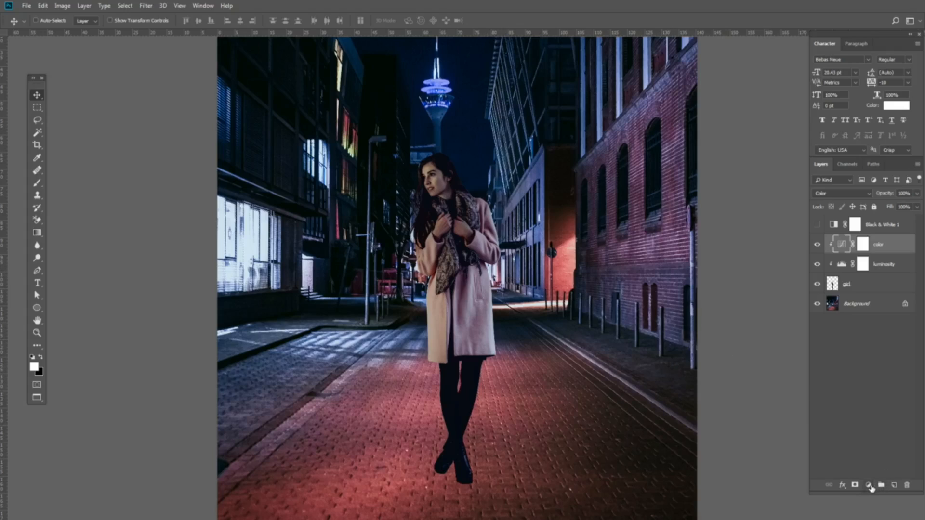
- Add a Levels adjustment above the color layer, clip it to the girl layer, and raise its black input level slightly
left_click(869, 486)
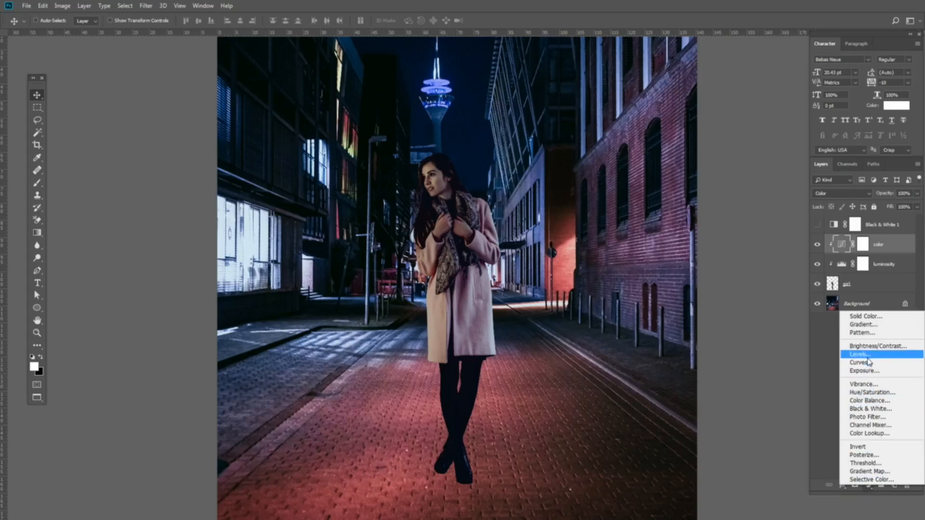
left_click(866, 355)
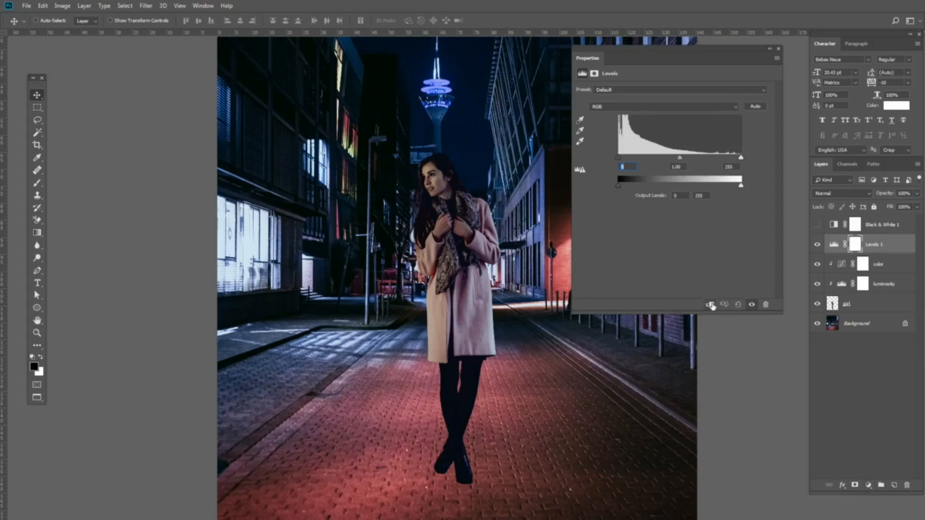
left_click(724, 306)
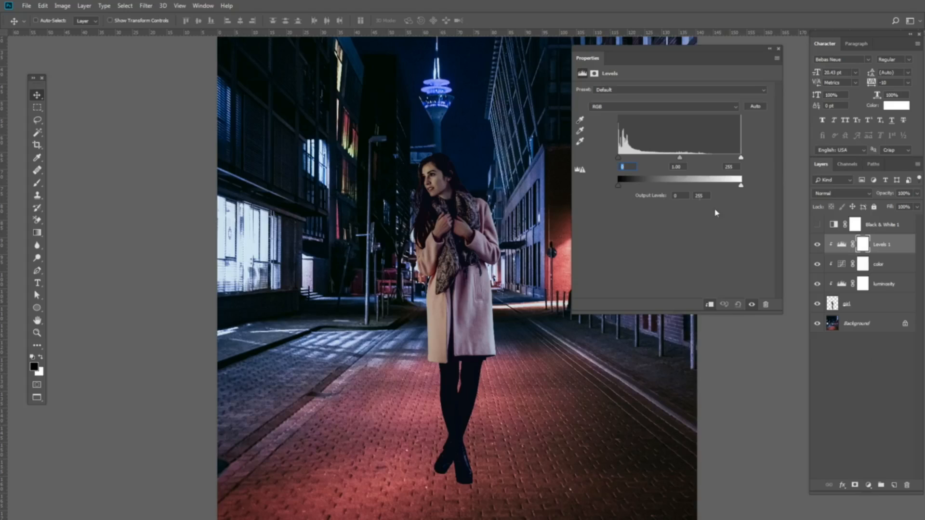
left_click_drag(618, 158, 620, 158)
left_click(779, 49)
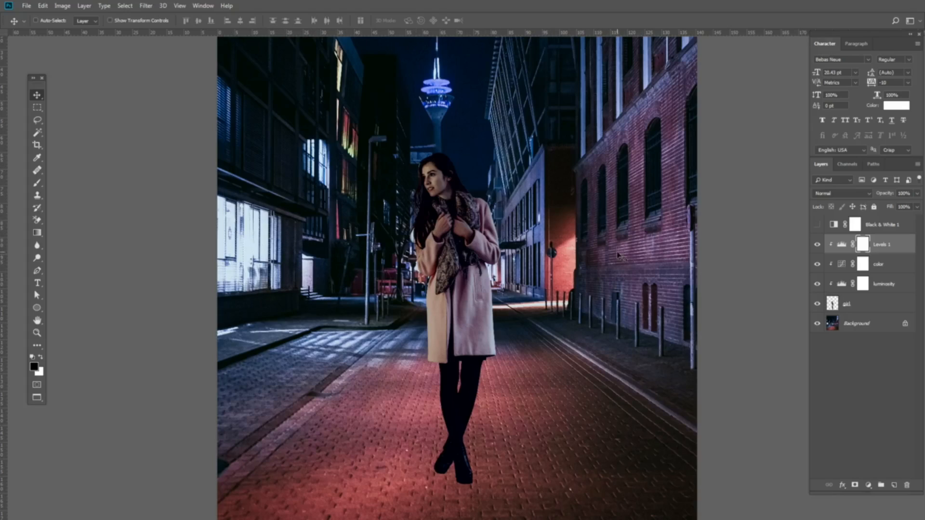
- Add a Color Balance adjustment layer above the new Levels layer and set its midtones to +39 red and +14 blue
left_click(868, 486)
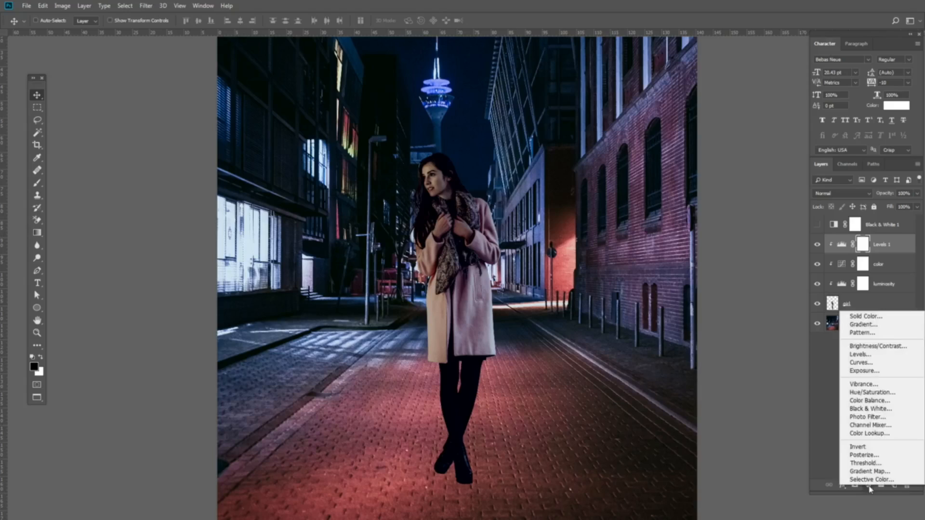
left_click(873, 401)
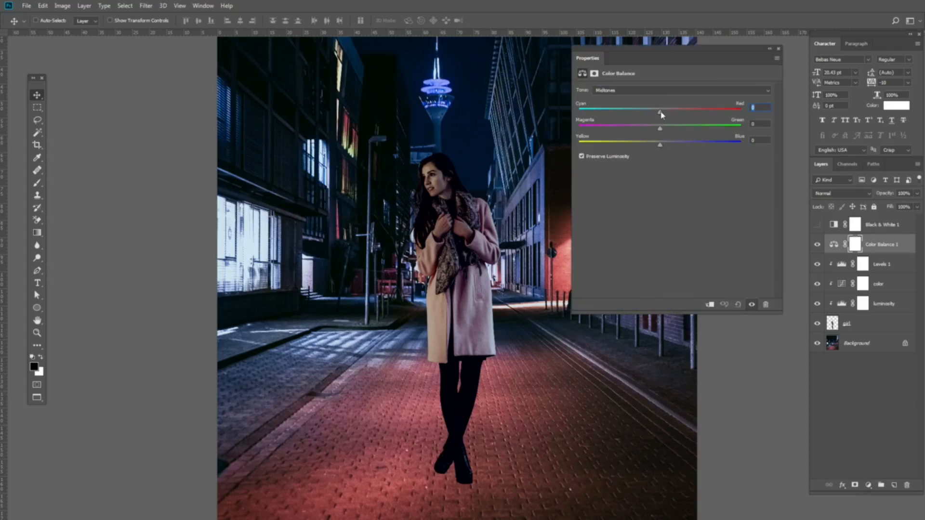
left_click_drag(662, 114, 684, 115)
left_click(486, 234, "ctrl")
left_click(487, 234, "ctrl")
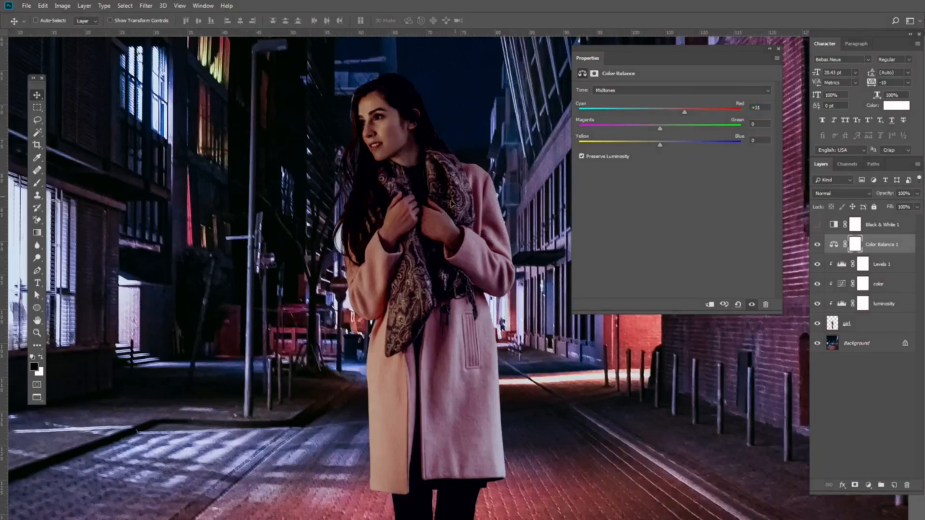
left_click_drag(688, 114, 694, 115)
left_click_drag(662, 147, 673, 147)
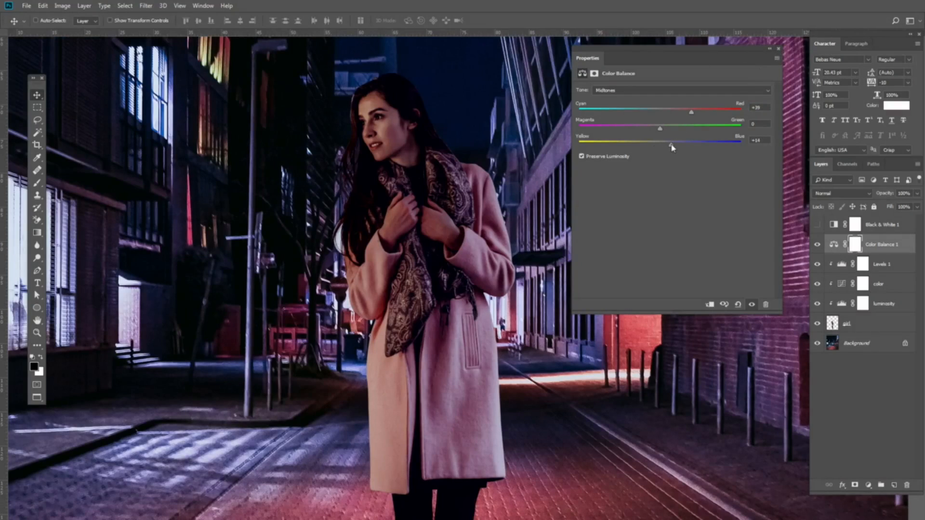
left_click(781, 50)
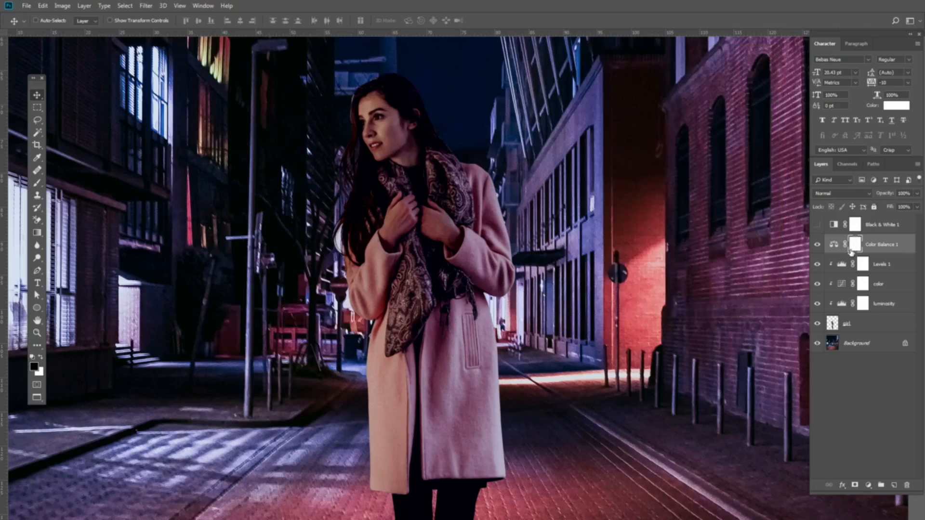
- Clip the Color Balance 1 layer to the girl layer and compare her with the adjustment off and on
right_click(889, 246)
left_click(819, 298)
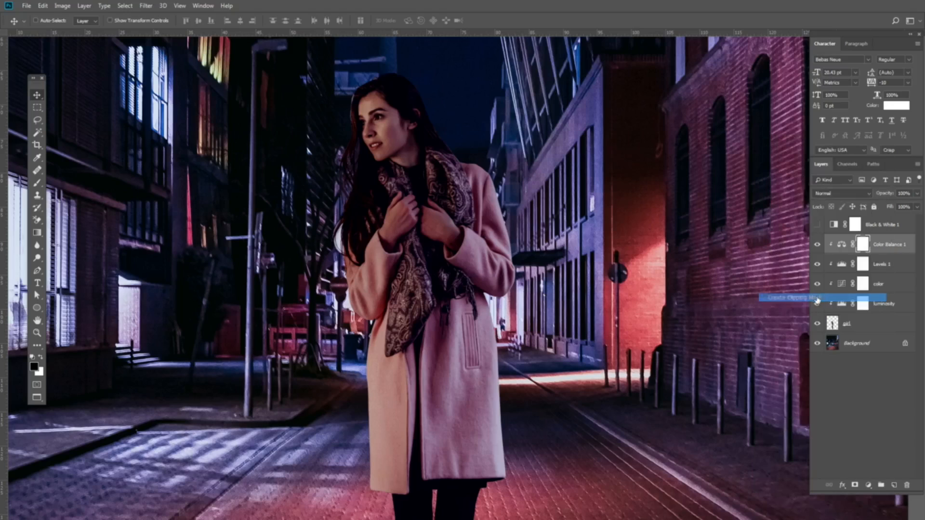
left_click(817, 245)
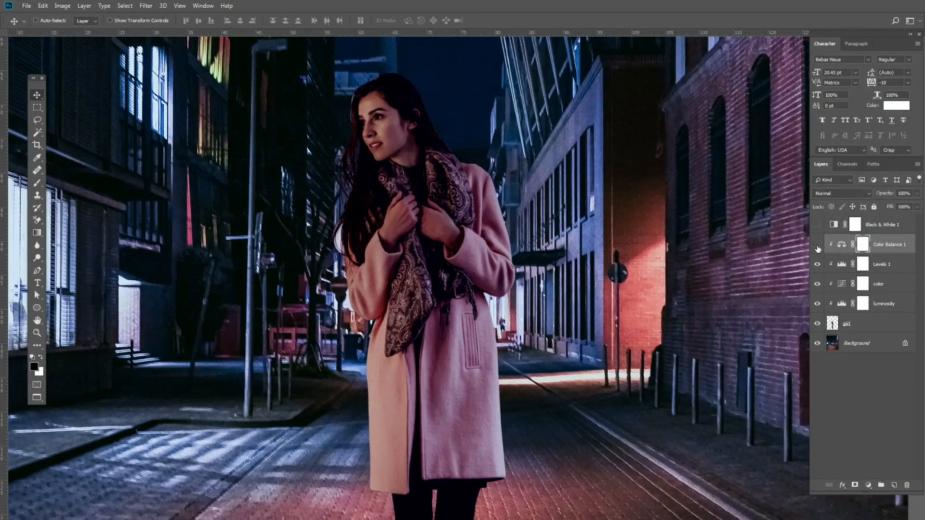
left_click(818, 245)
left_click(817, 247)
left_click(817, 248)
- Target the Color Balance 1 layer's mask and set the Gradient tool to the Foreground to Transparent preset with a black foreground
left_click(842, 244)
left_click(862, 246)
left_click(844, 247)
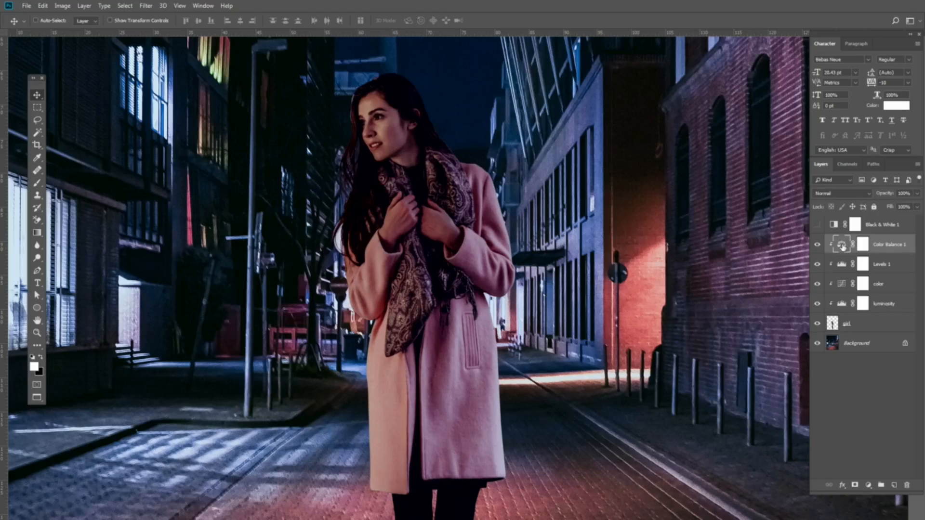
left_click(864, 246)
left_click(37, 232)
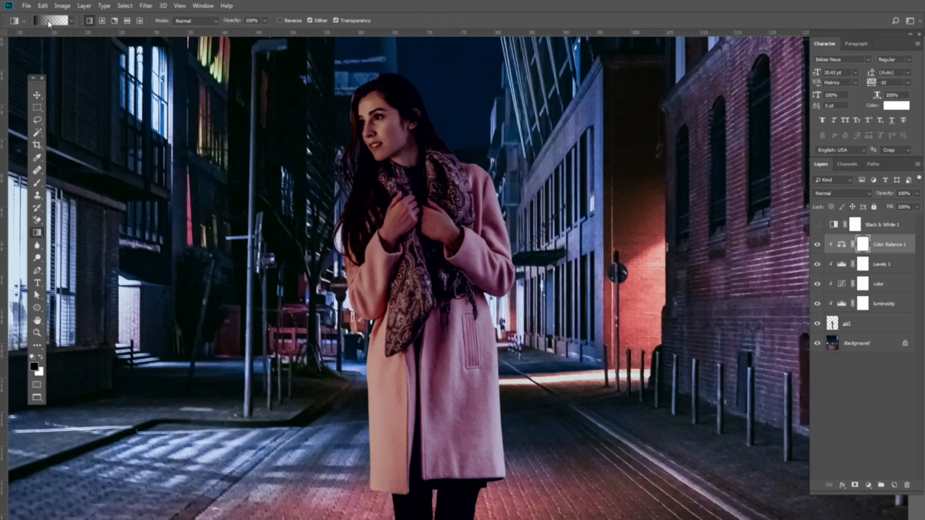
left_click(50, 21)
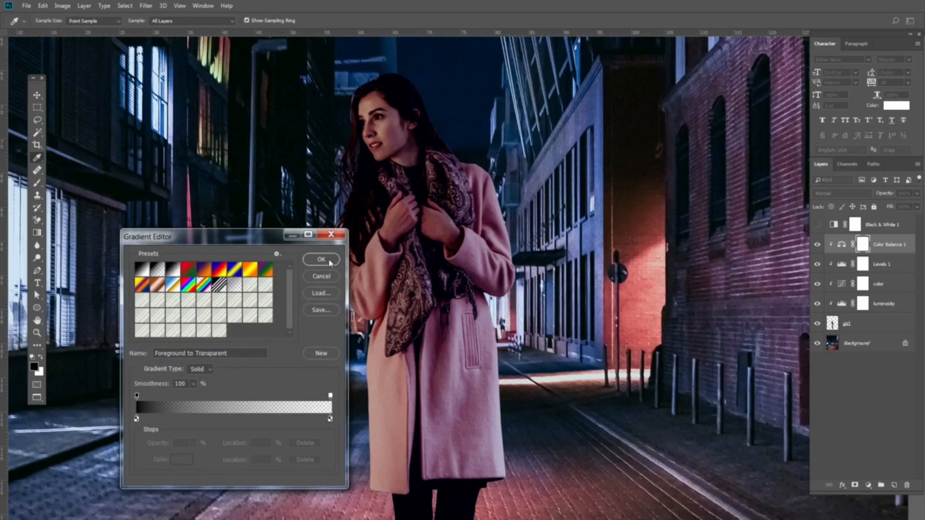
left_click(143, 270)
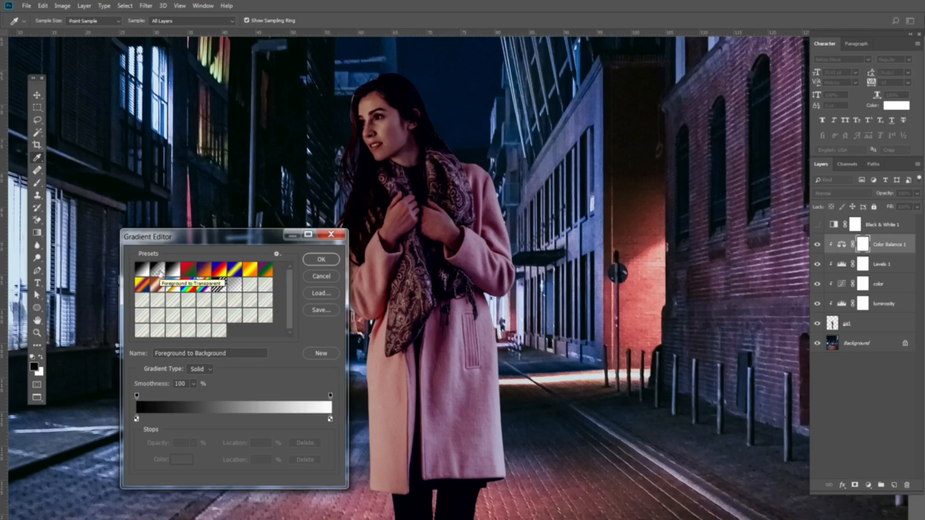
left_click(158, 271)
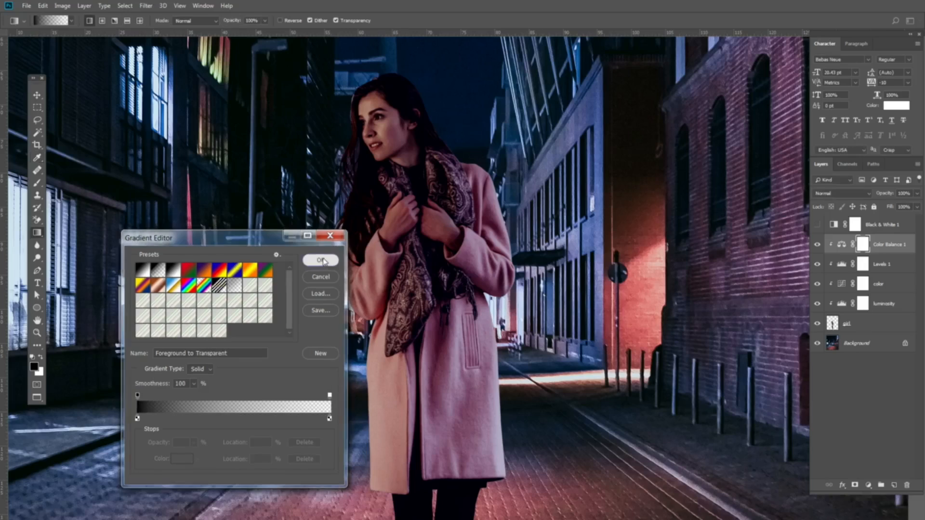
left_click(322, 261)
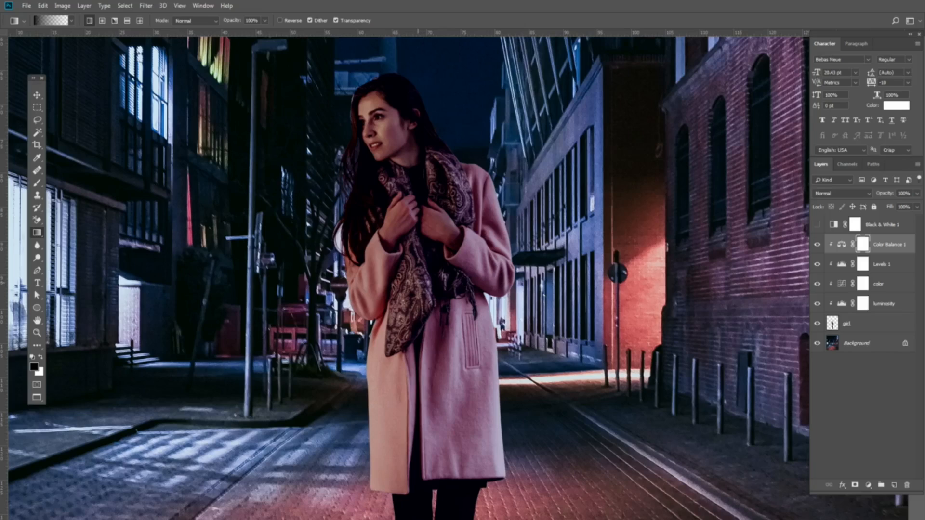
- Fade Color Balance 1 out of the image-left side of the woman with a horizontal black-to-transparent gradient on its mask, redrawing it until the transition fits
left_click_drag(357, 289, 470, 290)
key("ctrl+z")
left_click_drag(361, 285, 509, 281)
key("ctrl+z")
left_click_drag(365, 309, 474, 307)
- Choose the Soft Round brush and enlarge it to 125 px for touching up the mask around the woman's coat
scroll(448, 220, "up", 2)
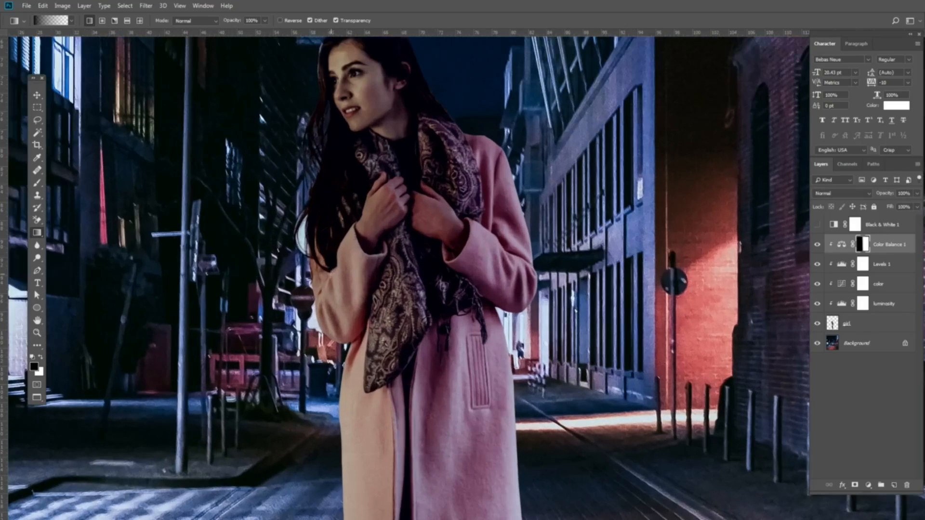
key("b")
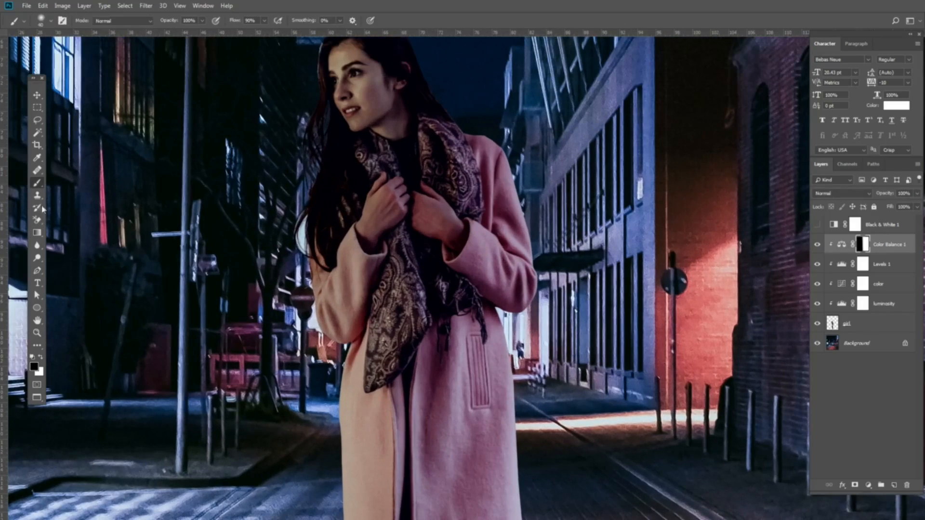
right_click(393, 234)
left_click(477, 334)
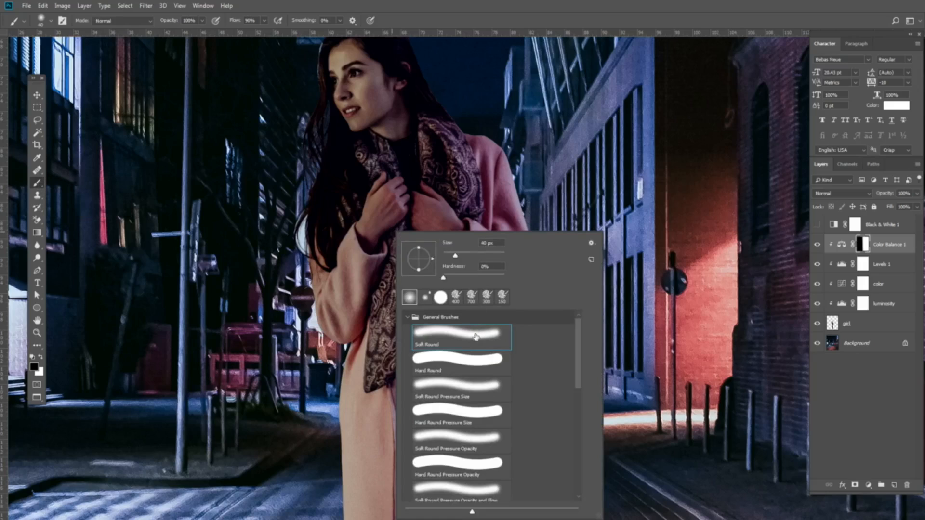
left_click(417, 217)
key("bracketright")
key("bracketright")
key("bracketright")
key("bracketright")
key("bracketright")
key("bracketright")
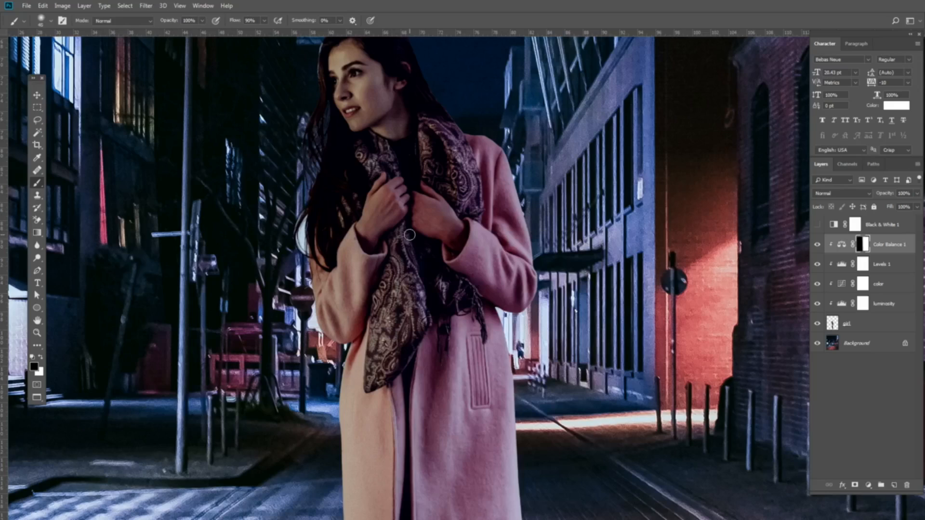
key("bracketright")
left_click_drag(499, 376, 506, 262)
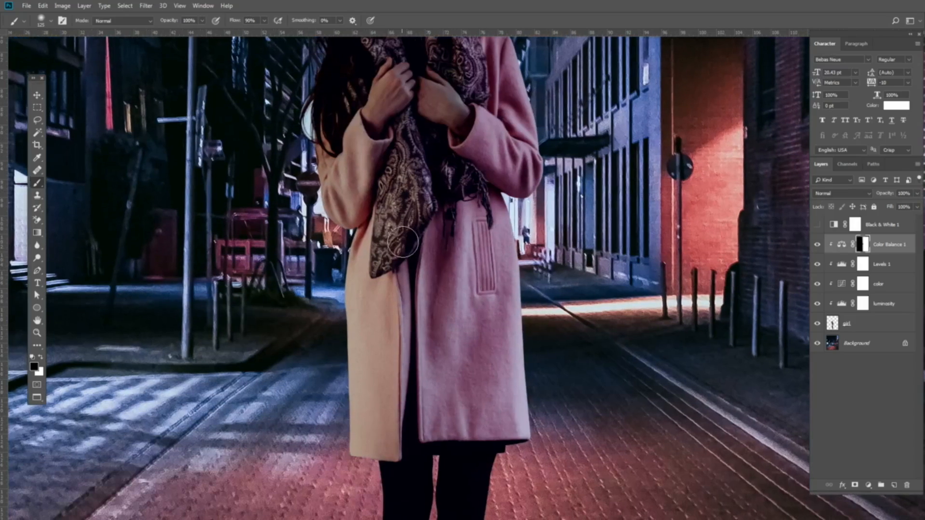
mouse_move(466, 223)
left_mouse_down()
mouse_move(472, 313)
mouse_move(476, 233)
left_mouse_up()
key("ctrl+minus")
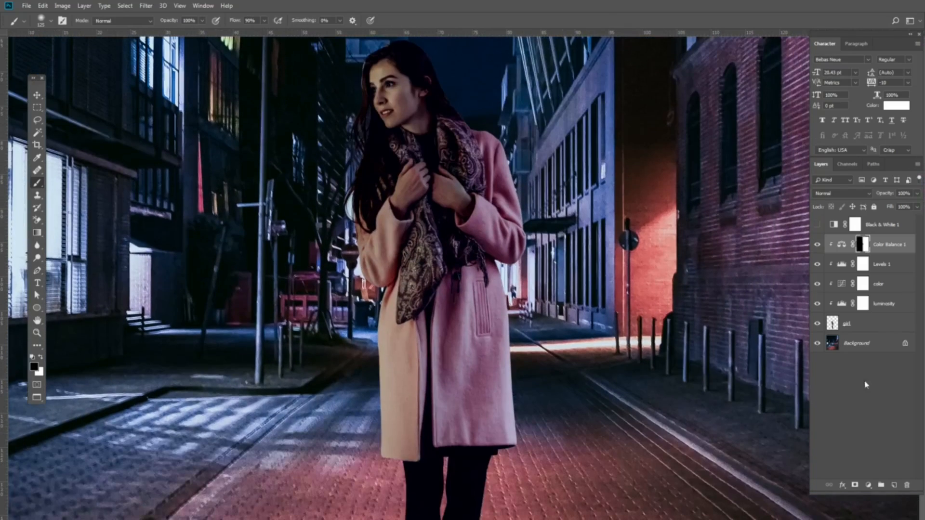
- Add a second Color Balance layer clipped to the girl layer, and shift its midtones toward blue and slightly toward cyan
left_click(869, 486)
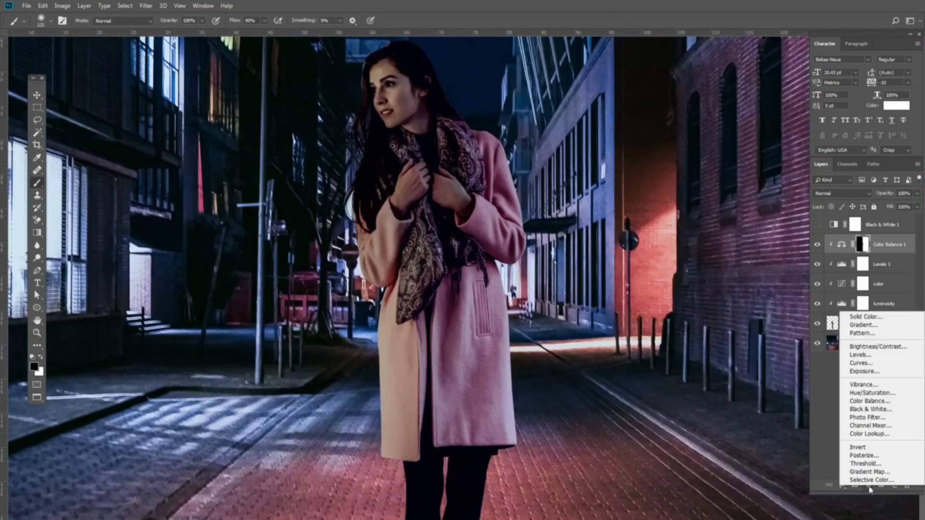
left_click(870, 401)
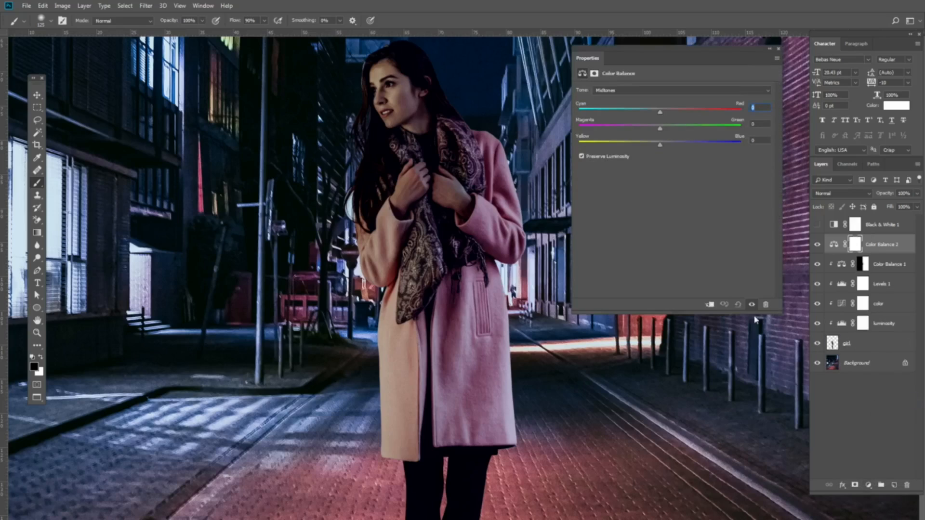
left_click(709, 305)
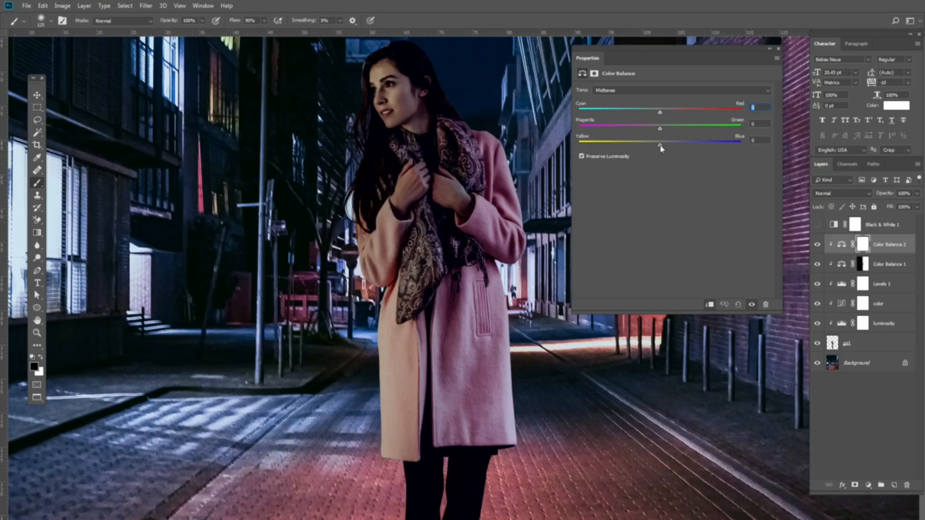
left_click_drag(661, 148, 685, 147)
left_click_drag(660, 117, 650, 114)
left_click(779, 50)
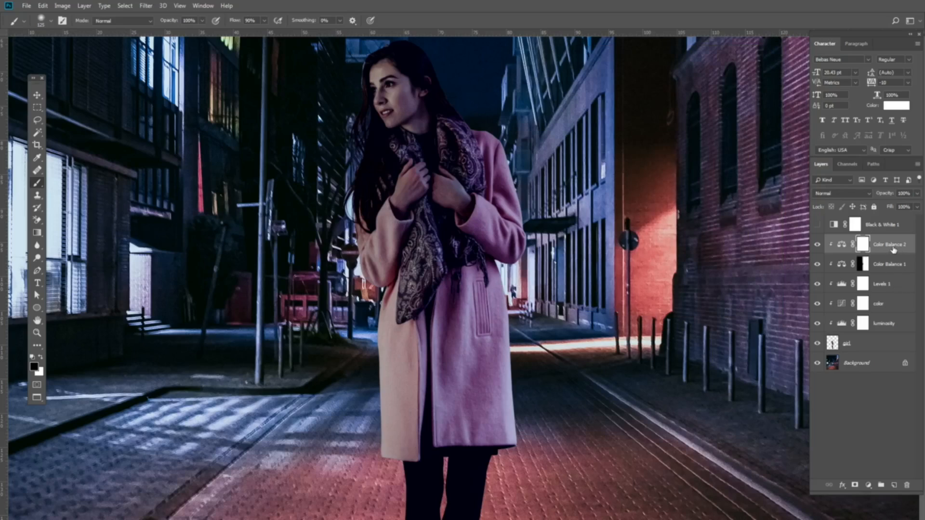
- Rename the Color Balance 1 layer "sisi kanan" and the Color Balance 2 layer "sisi kiri"
double_click(890, 264)
type("girl")
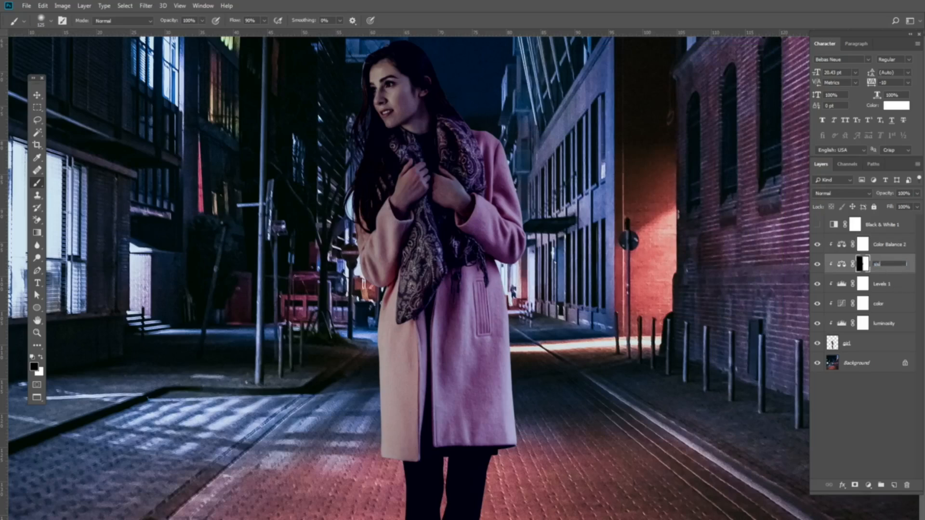
type("r")
double_click(891, 245)
type("s")
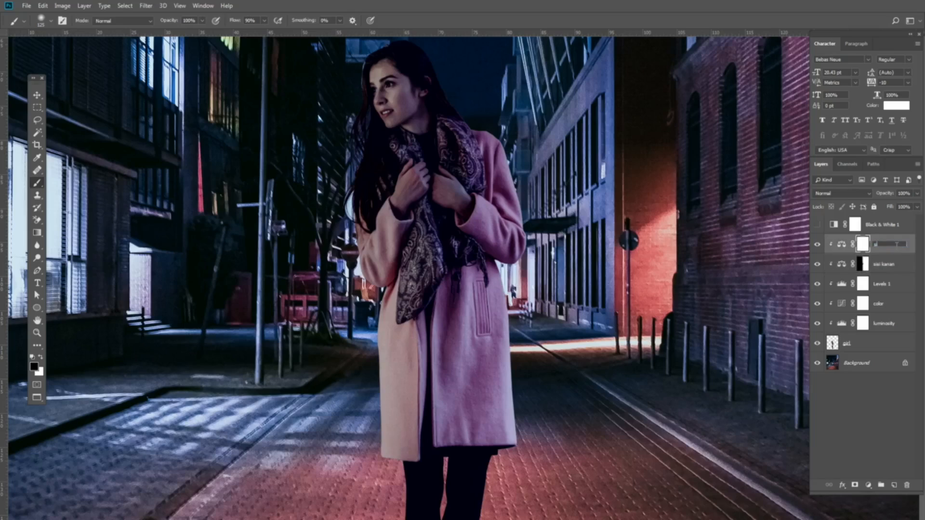
type("isi kiri")
key("Return")
- Limit the "sisi kiri" layer to the image-left side of the woman with a black-to-transparent mask gradient, and compare it off and on
left_click(842, 247)
key("x")
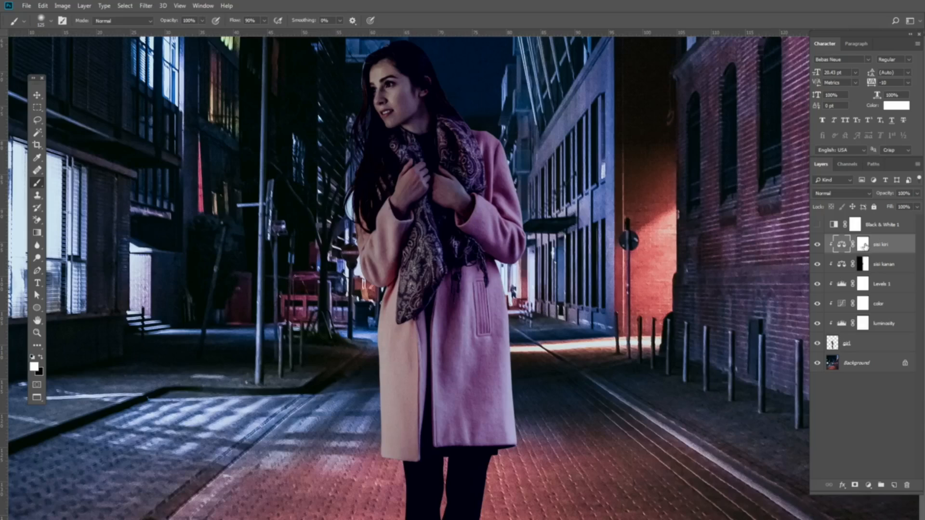
left_click(863, 244)
key("x")
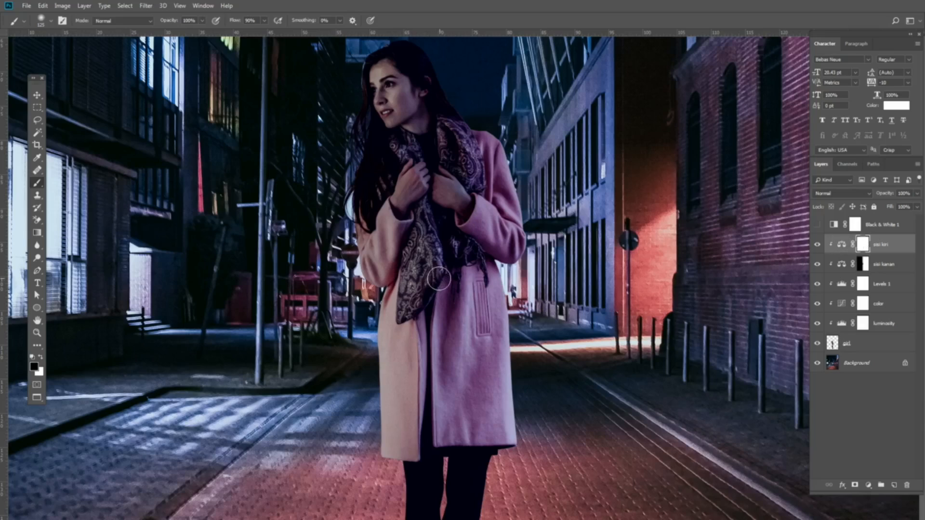
key("g")
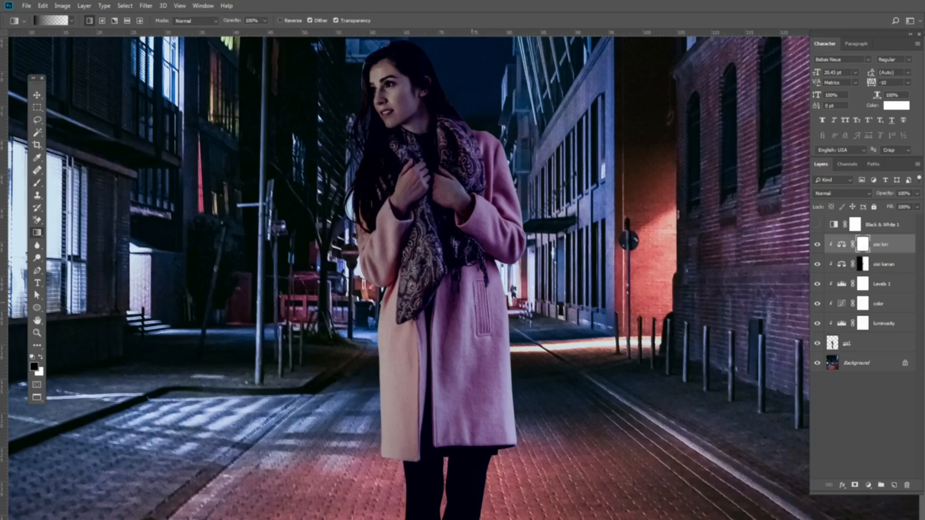
left_click_drag(444, 282, 355, 281)
left_click(816, 250)
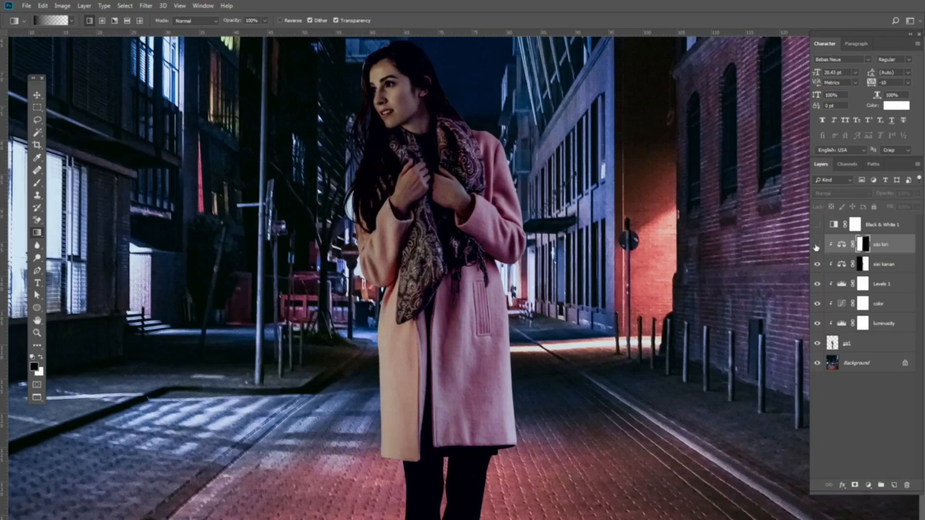
left_click(816, 245)
- Examine the color transition on the woman's face, hands, scarf and coat up close and within the whole street scene
left_click_drag(464, 178, 473, 234)
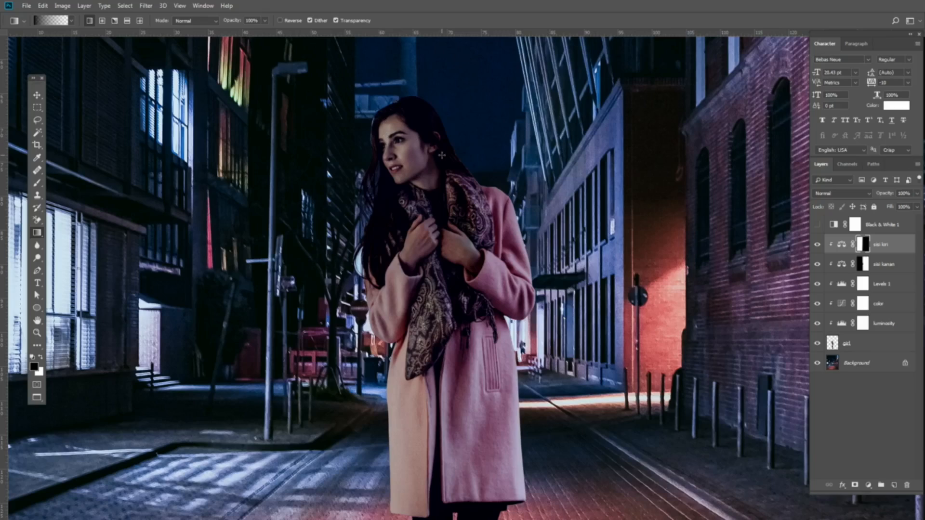
key("b")
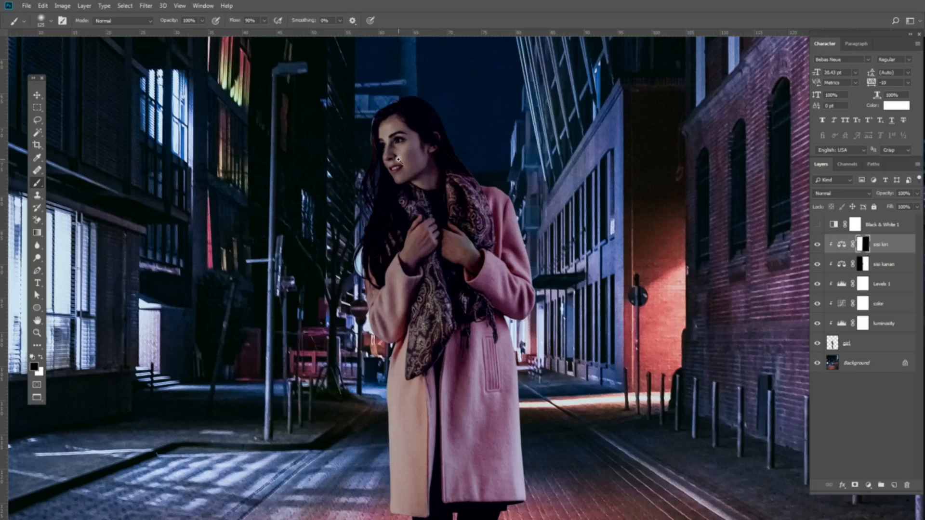
scroll(395, 166, "up", 2)
scroll(396, 191, "up", 2)
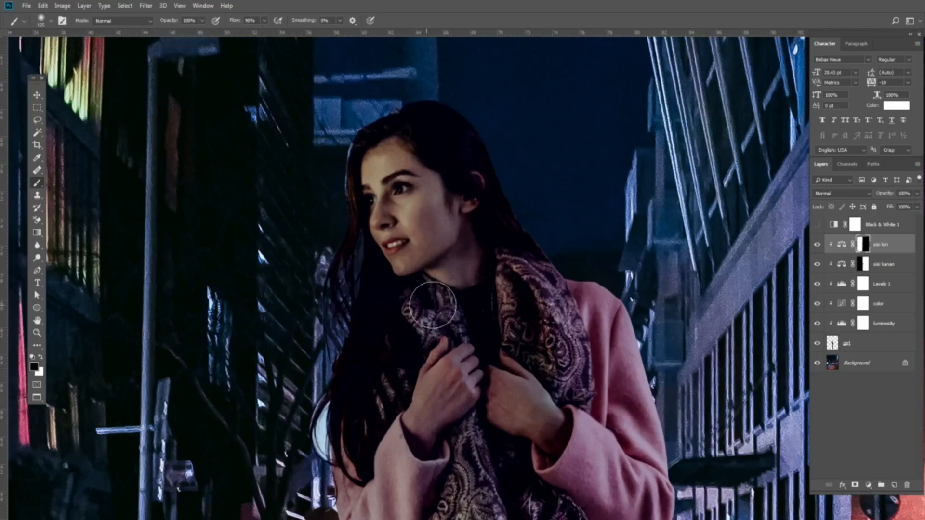
scroll(381, 171, "down", 4)
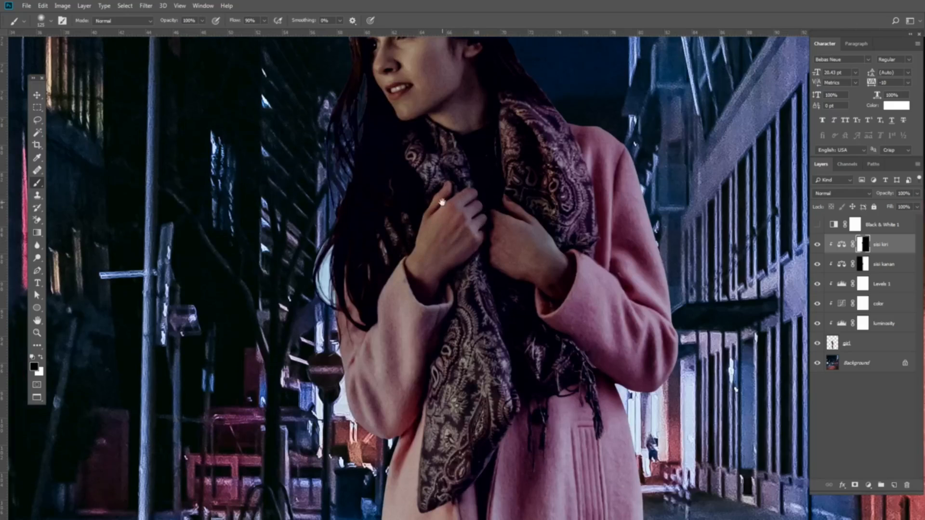
scroll(441, 207, "down", 5)
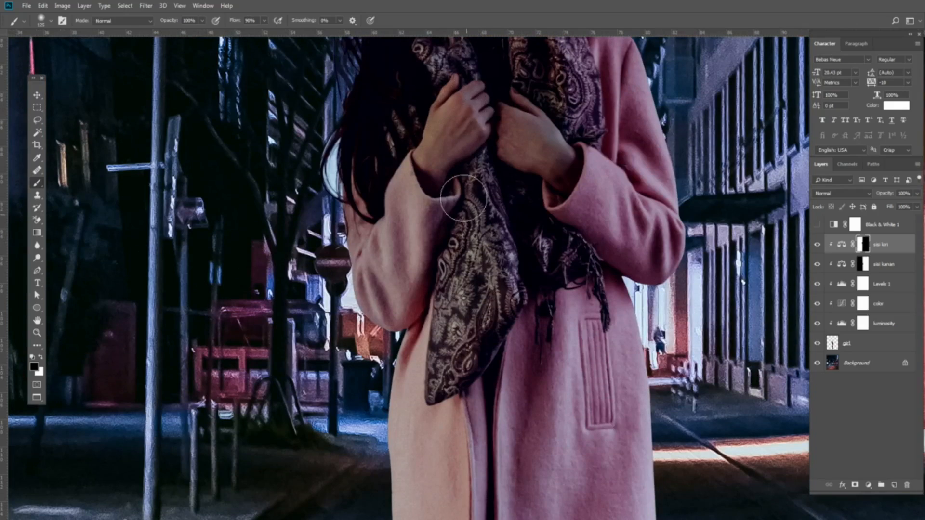
scroll(476, 197, "down", 3)
left_click_drag(480, 158, 475, 175)
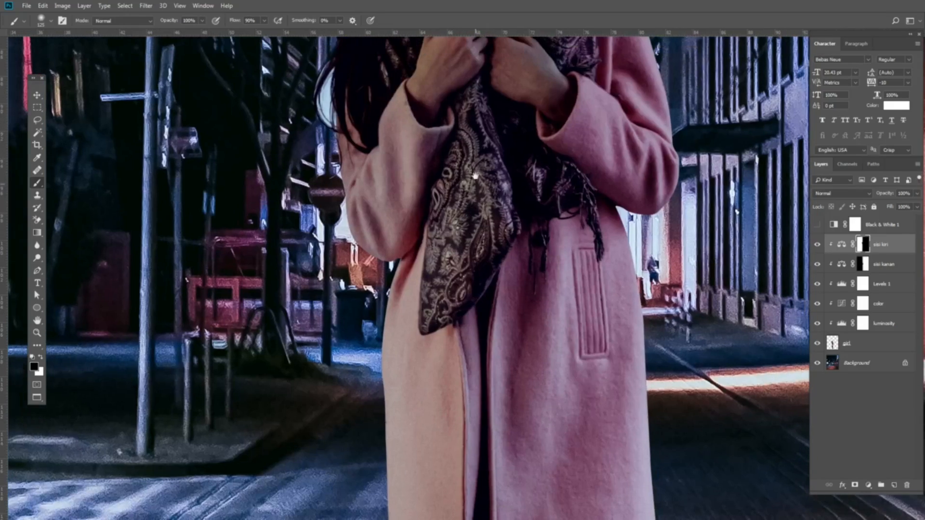
left_click_drag(488, 320, 518, 253)
left_click(496, 231, "alt")
left_click(496, 231, "alt")
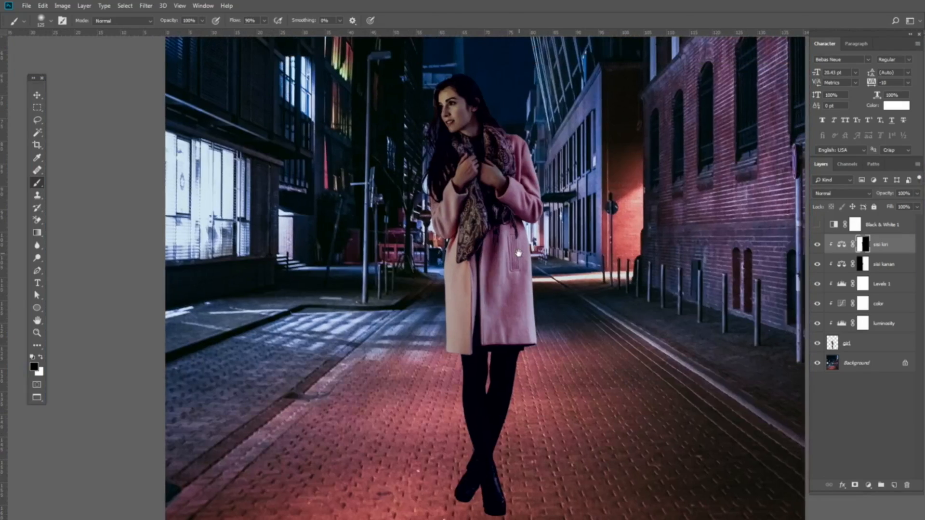
left_click(519, 254, "alt")
left_click(519, 254, "alt")
left_click(518, 254, "ctrl")
left_click(518, 254, "ctrl")
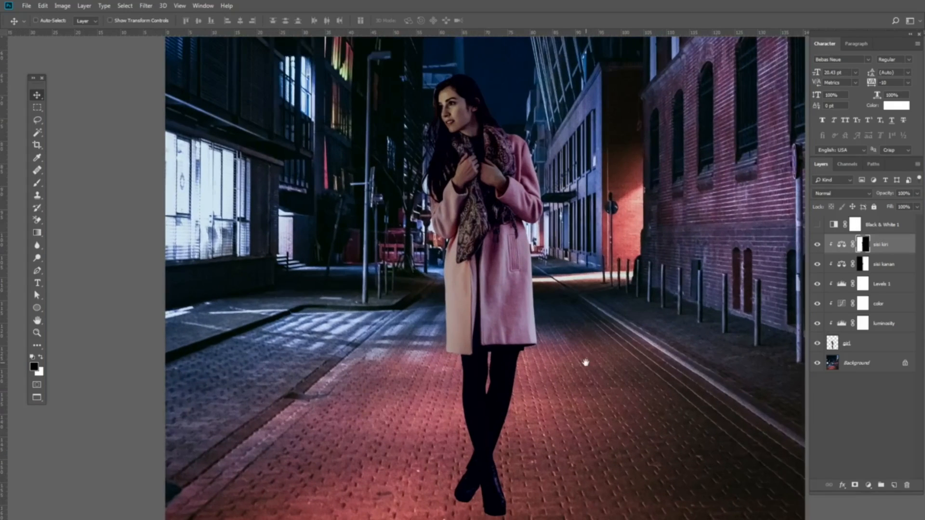
left_click_drag(586, 363, 554, 339)
left_click(567, 341, "alt")
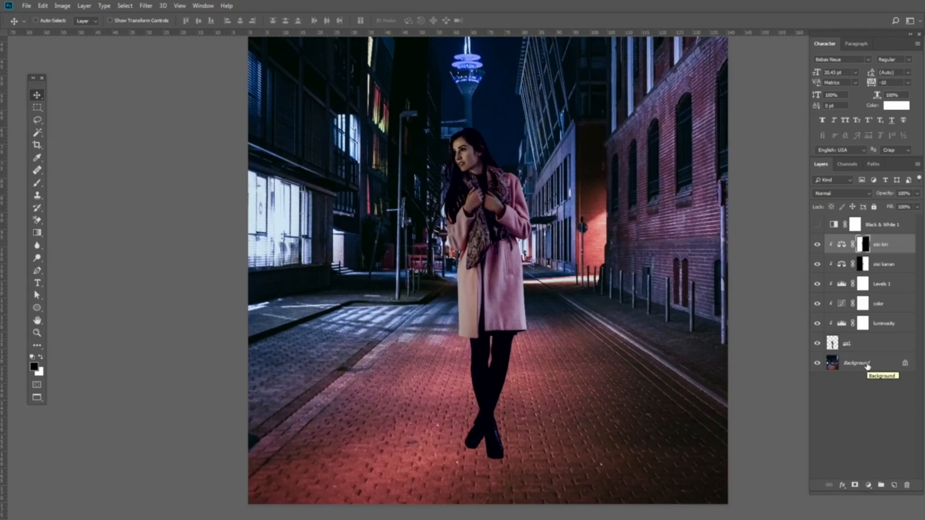
- Draw a flat ellipse shape about 1174 × 258 px around the woman's feet, directly above the Background layer
left_click(866, 366)
key("x")
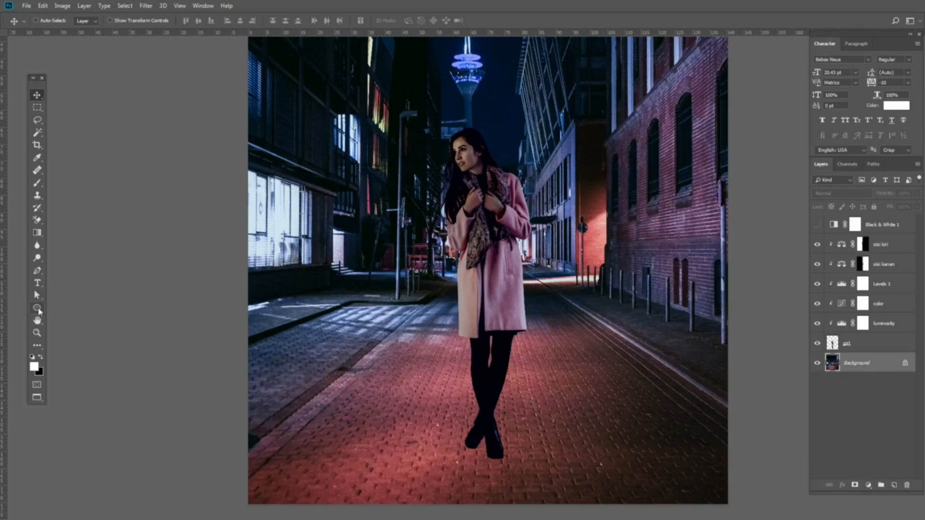
left_click_drag(38, 311, 108, 328)
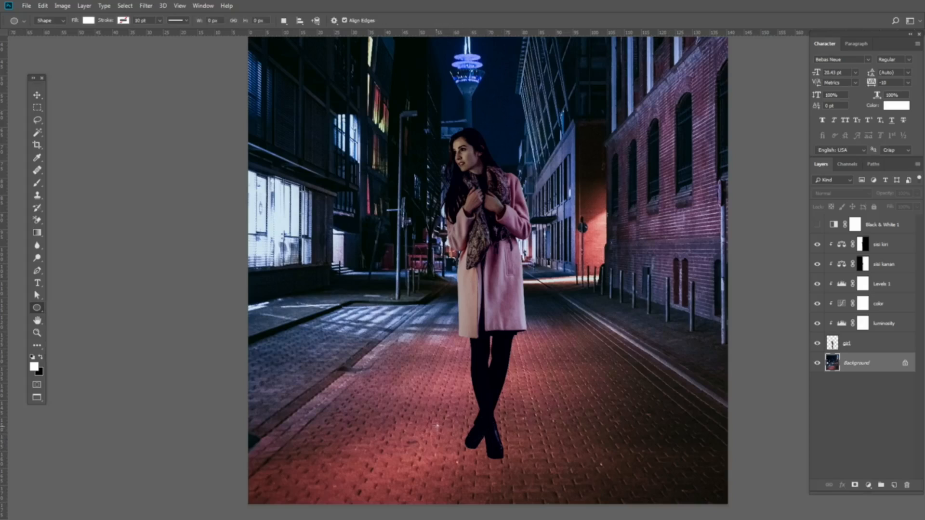
left_click_drag(419, 425, 561, 456)
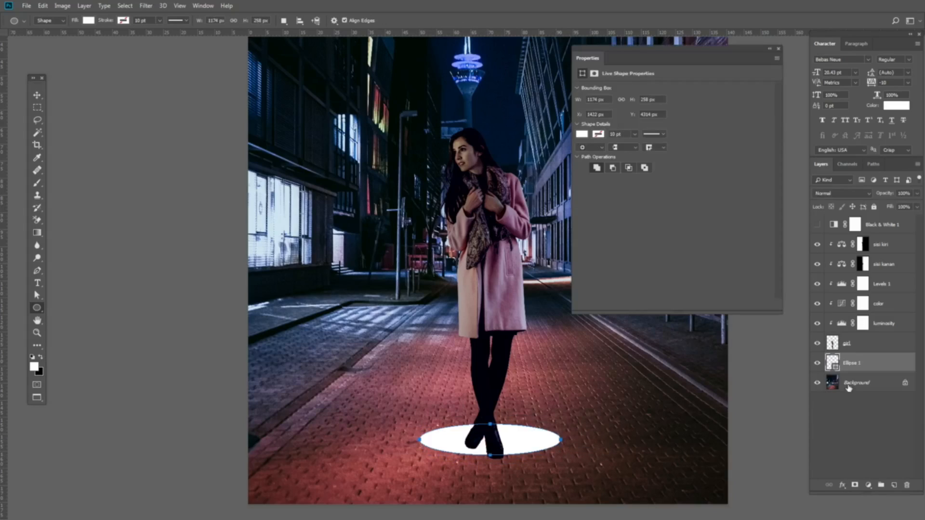
- Fill the ellipse at the woman's feet with black (000000) and dismiss its shape properties
double_click(832, 362)
type("000000")
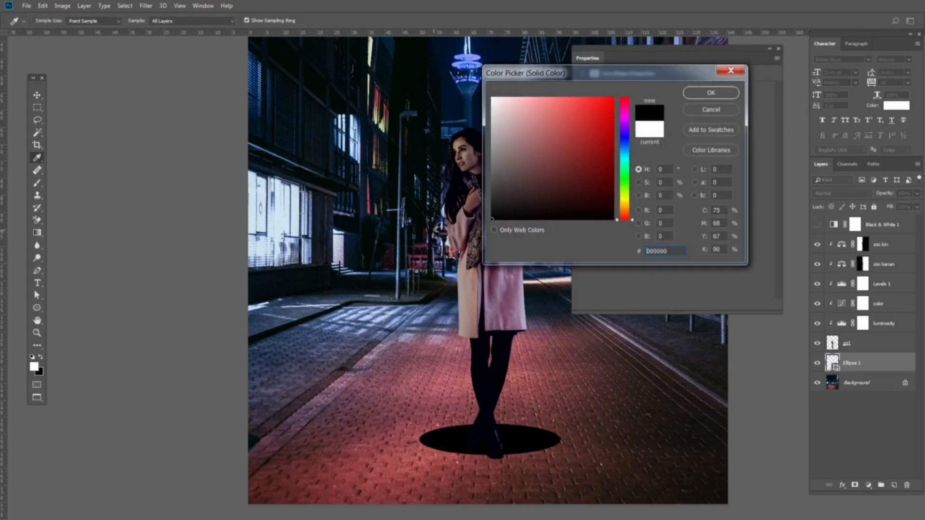
left_click(713, 95)
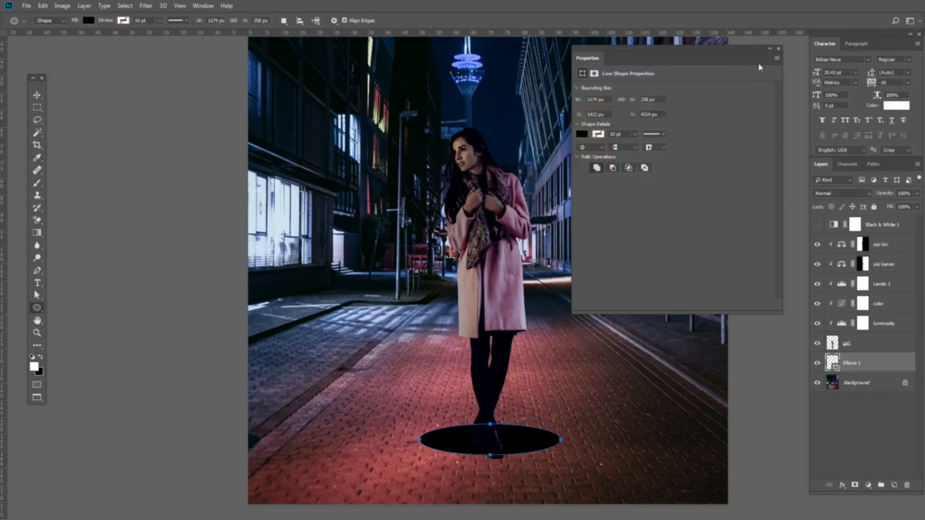
left_click(779, 50)
- Convert the black ellipse to a smart object and blur it with a Gaussian Blur radius of 101.4 pixels
key("v")
left_click(146, 5)
mouse_move(214, 115)
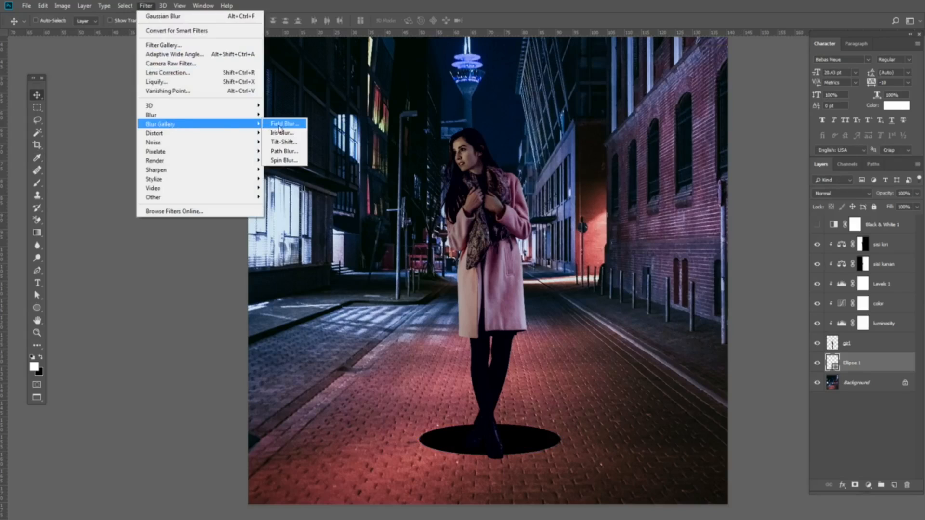
left_click(289, 151)
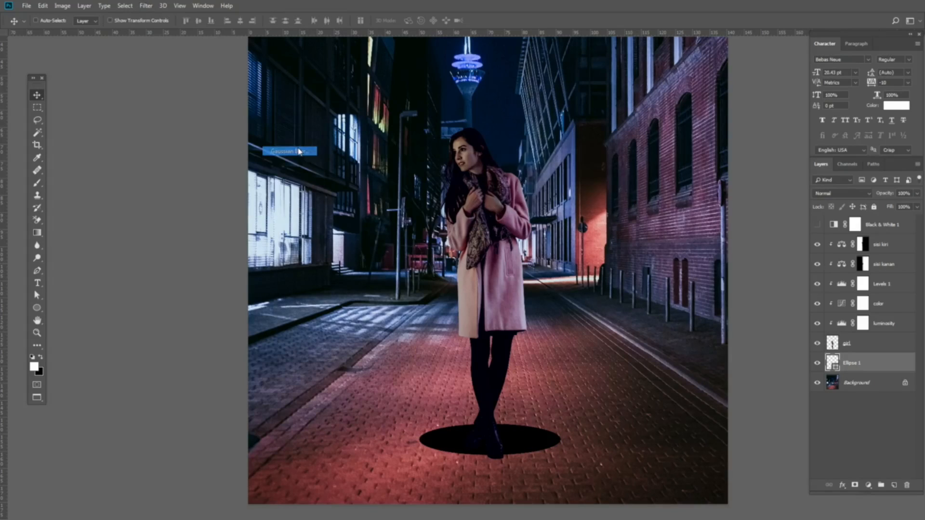
left_click(452, 200)
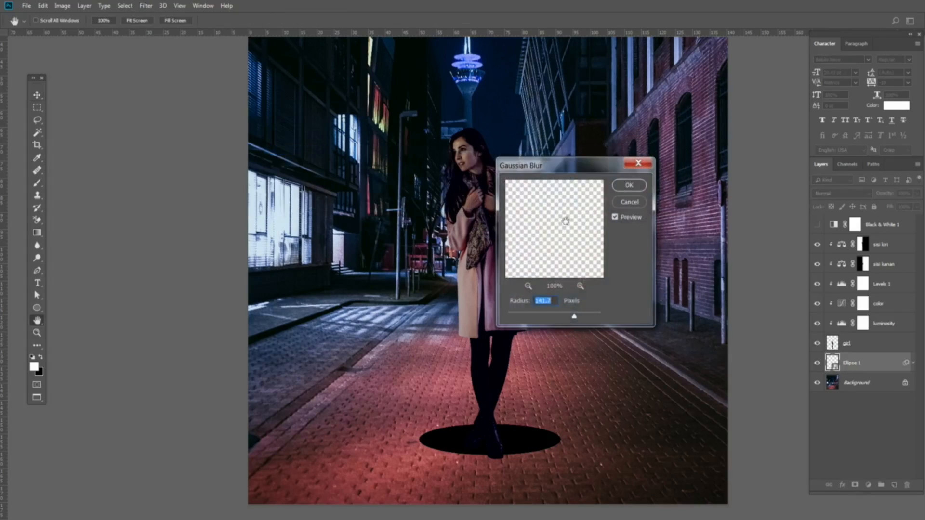
left_click(541, 316)
left_click(549, 314)
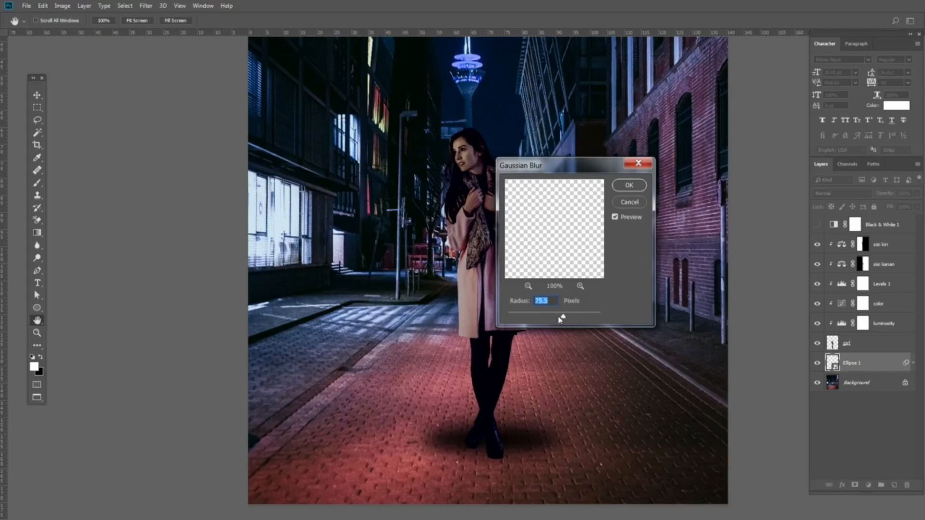
left_click(556, 315)
left_click(567, 316)
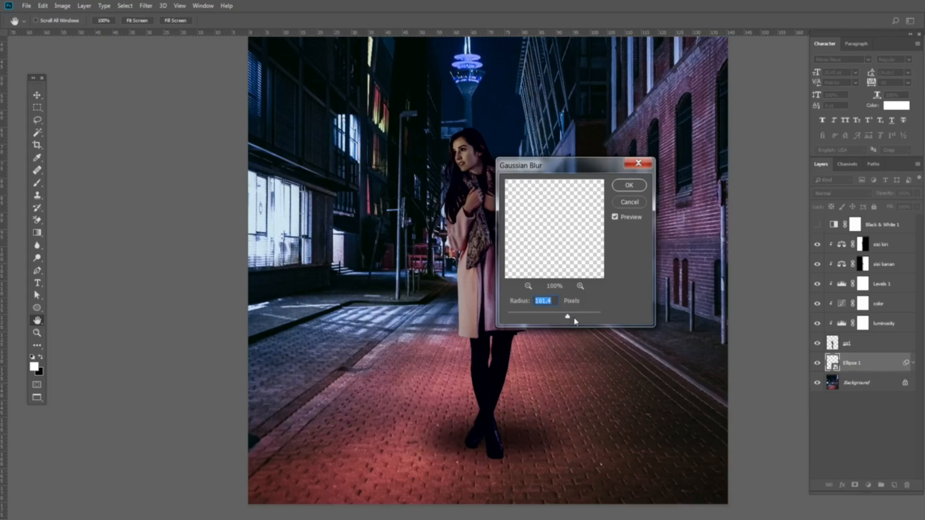
left_click(629, 190)
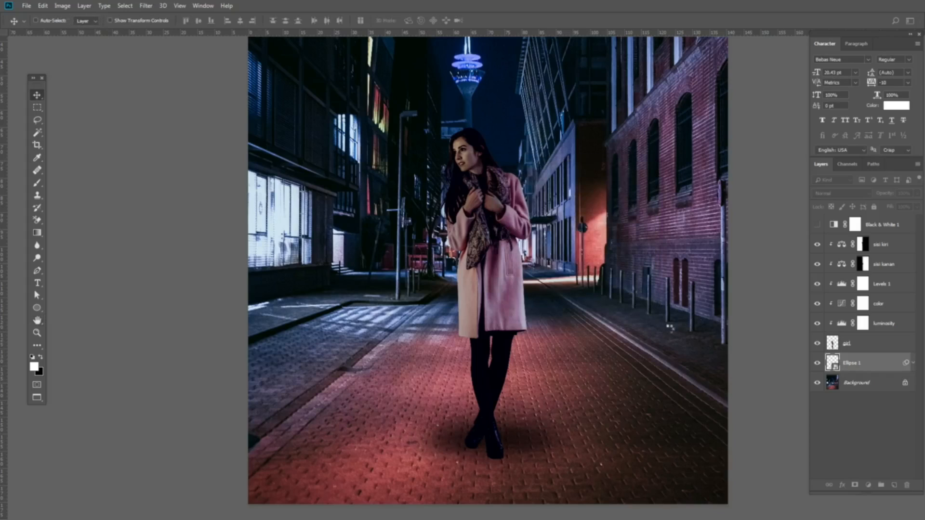
- Lower the blurred ellipse beneath the shoes, widen it on both sides to about 177%, and fine-tune its position
left_click_drag(542, 427, 525, 442)
key("ctrl+t")
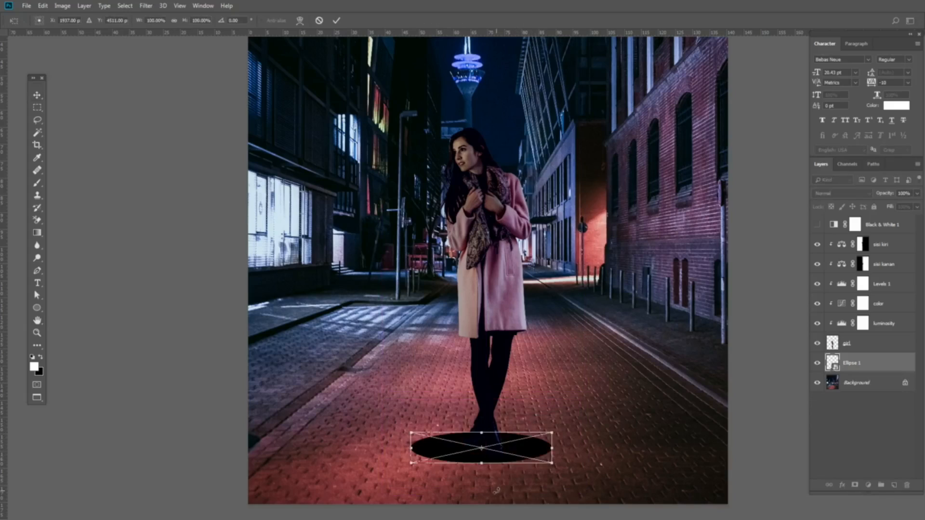
left_click_drag(409, 451, 351, 448)
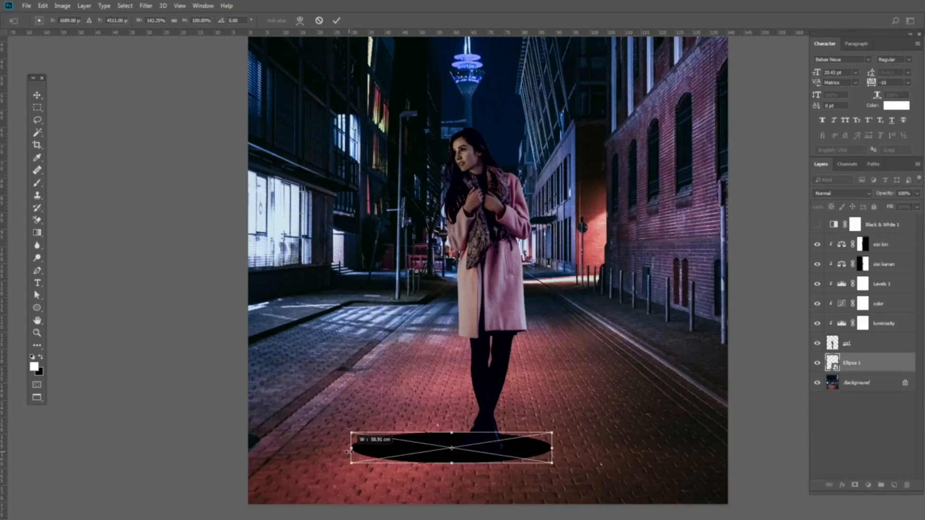
left_click_drag(554, 453, 618, 448)
left_click_drag(351, 448, 367, 448)
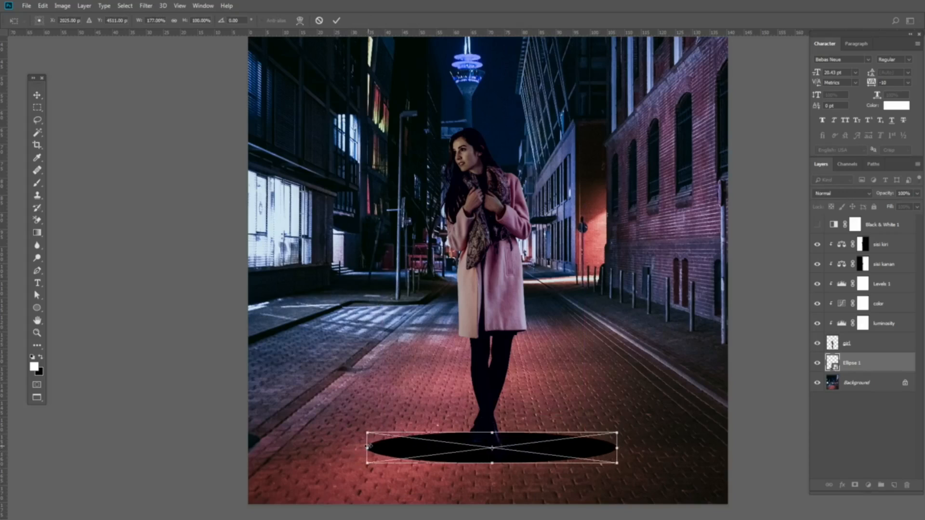
key("Return")
key("ctrl+f")
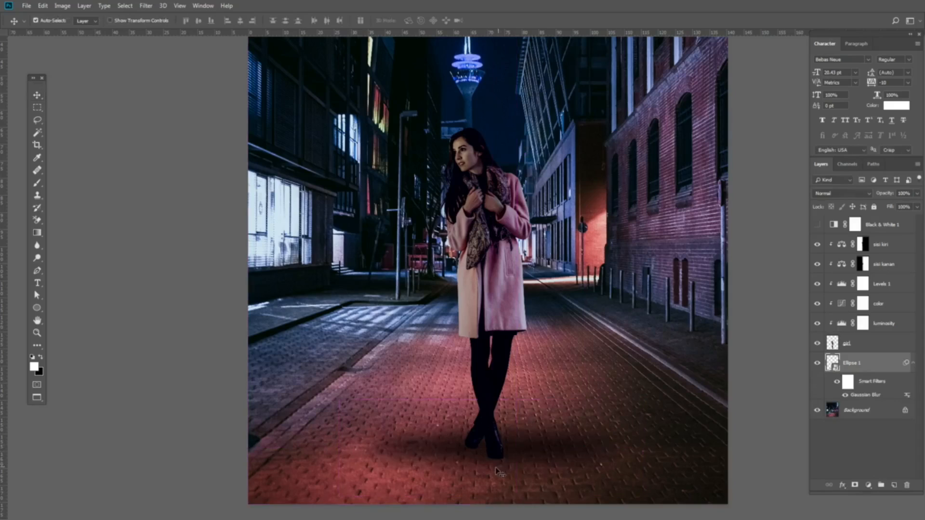
key("ctrl+t")
left_click_drag(490, 468, 491, 471)
key("Return")
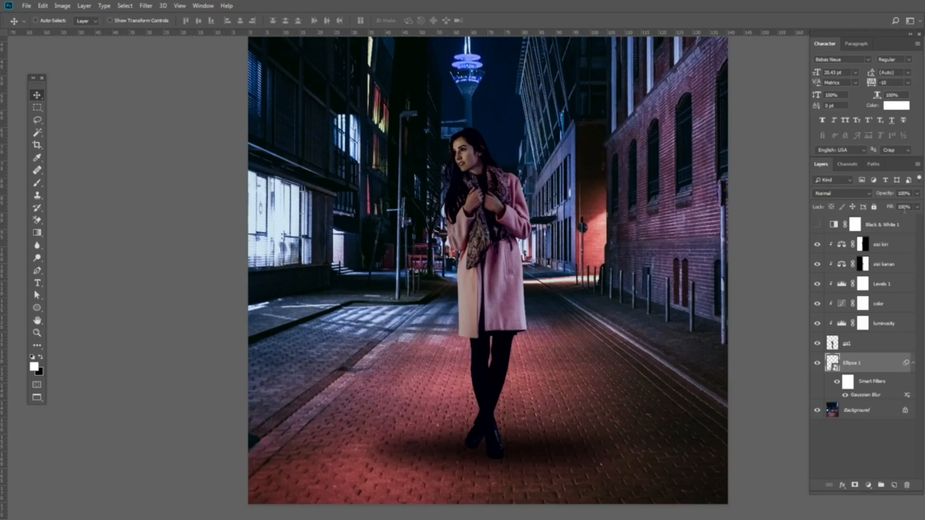
- Set the blurred ellipse layer's opacity to 50%, rename it "bayangan1", and check its visibility off and on
left_click(881, 192)
type("50")
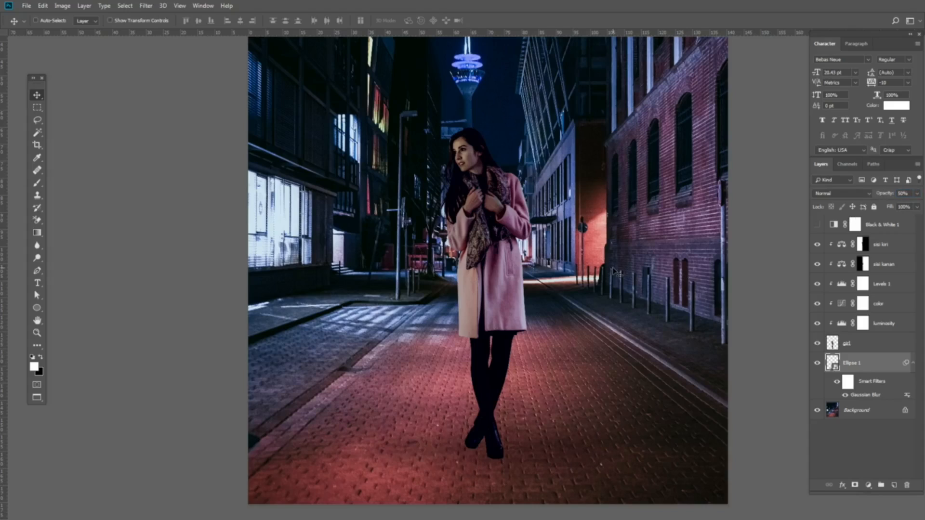
double_click(854, 363)
type("bayangan1")
key("Return")
left_click(817, 364)
- Duplicate the girl layer and move the unclipped original beneath it to the image-right side of the woman
left_click(876, 348)
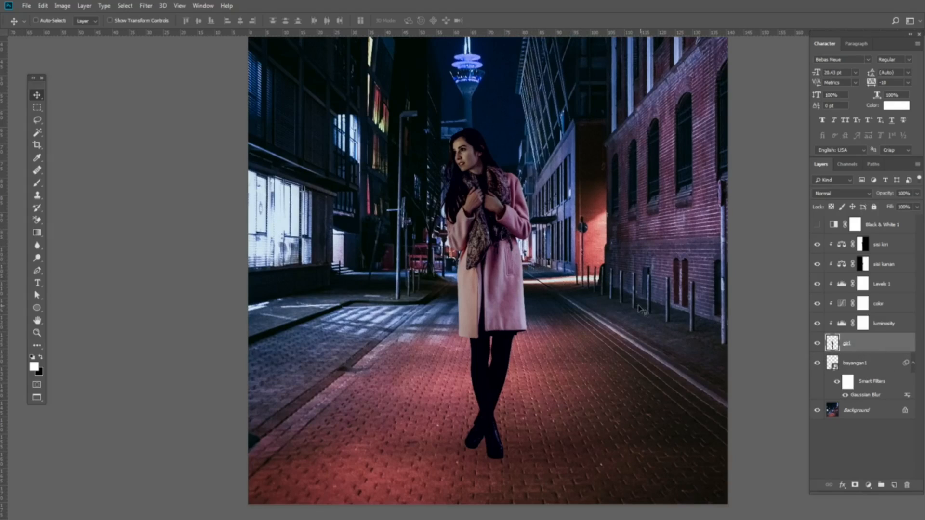
key("ctrl+j")
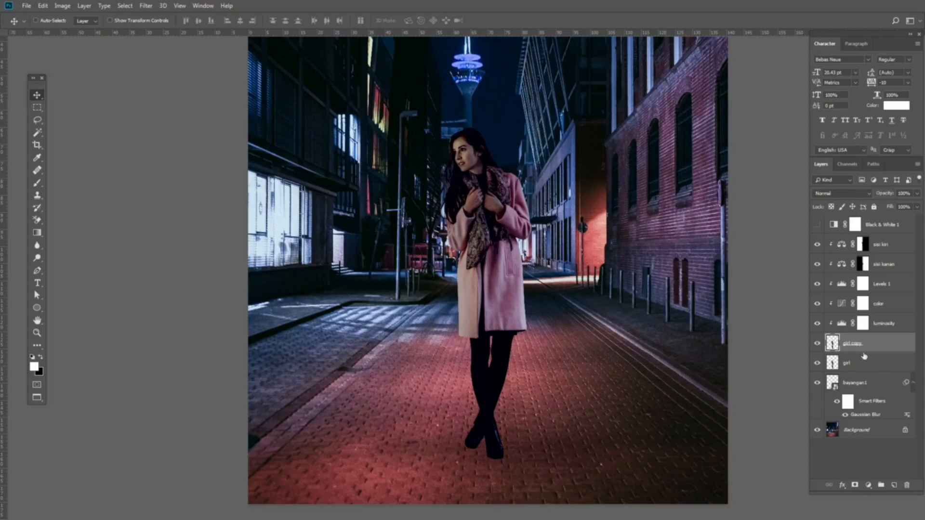
left_click(878, 371)
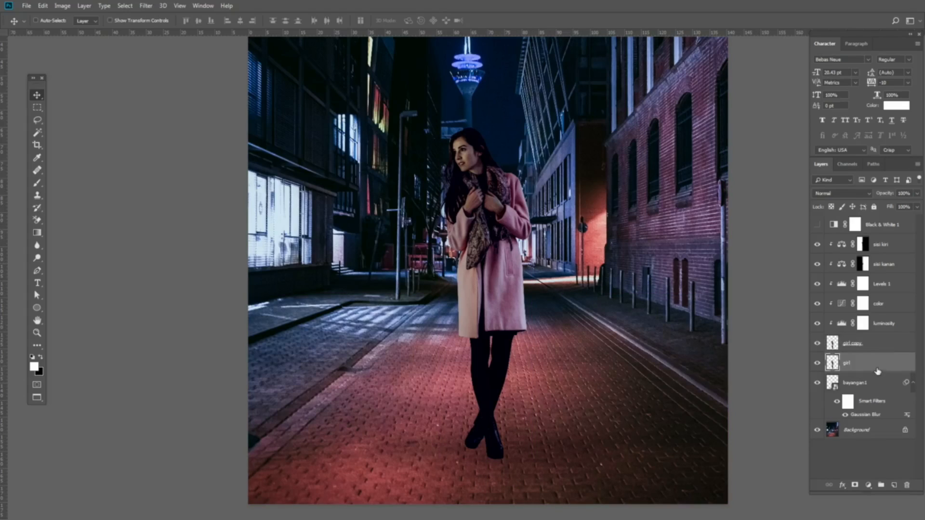
left_click_drag(534, 320, 647, 320)
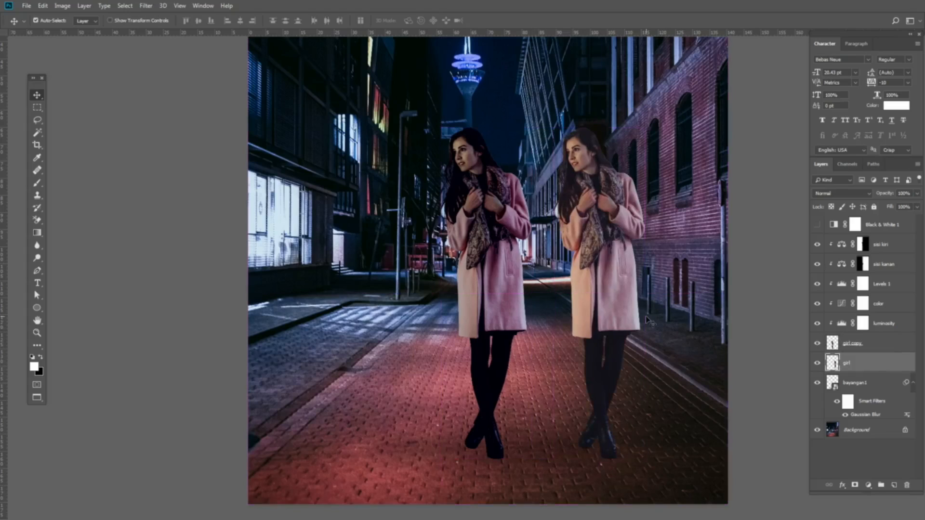
- Turn the shifted girl layer into a black silhouette with a Color Overlay in Normal mode at 100% opacity
left_click(841, 485)
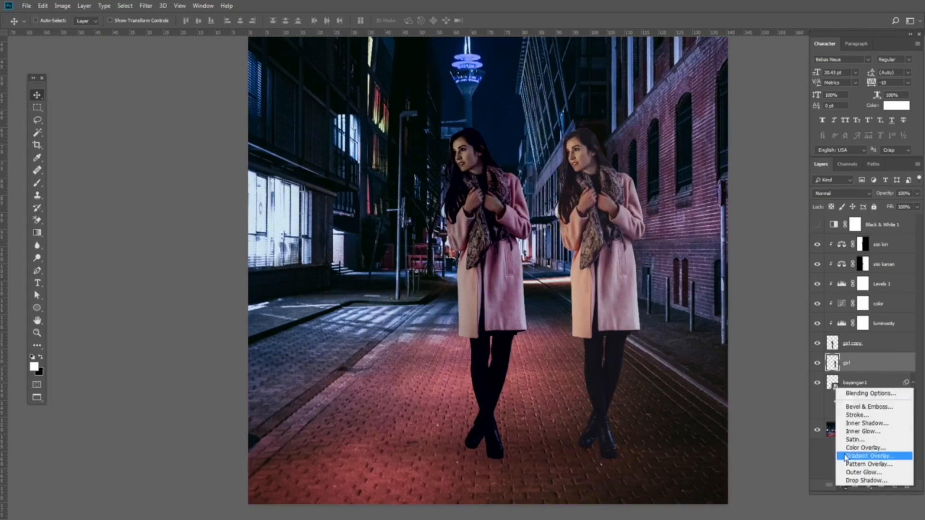
left_click(712, 412)
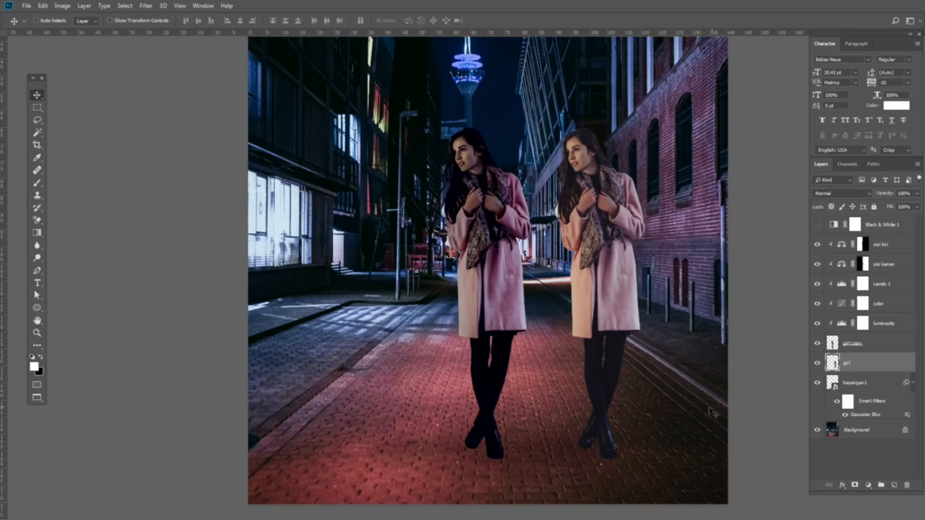
right_click(879, 369)
left_click(794, 145)
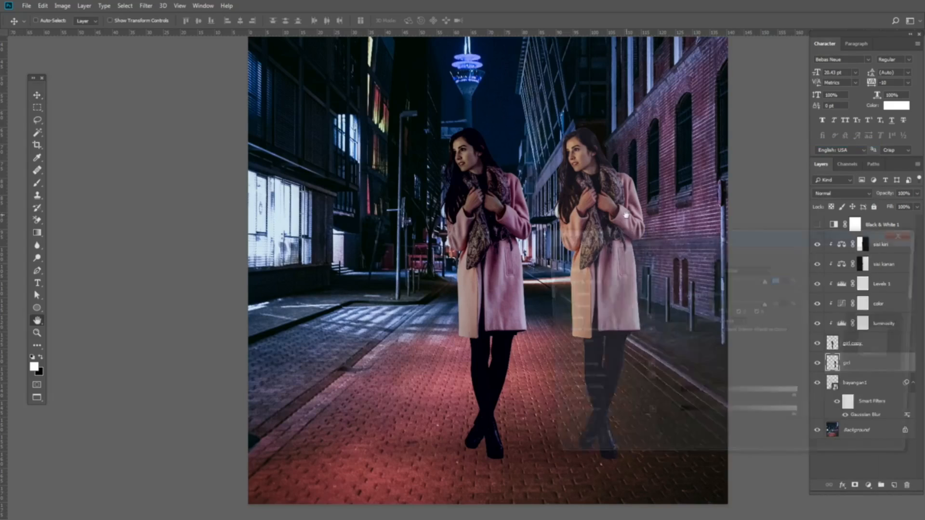
left_click(554, 368)
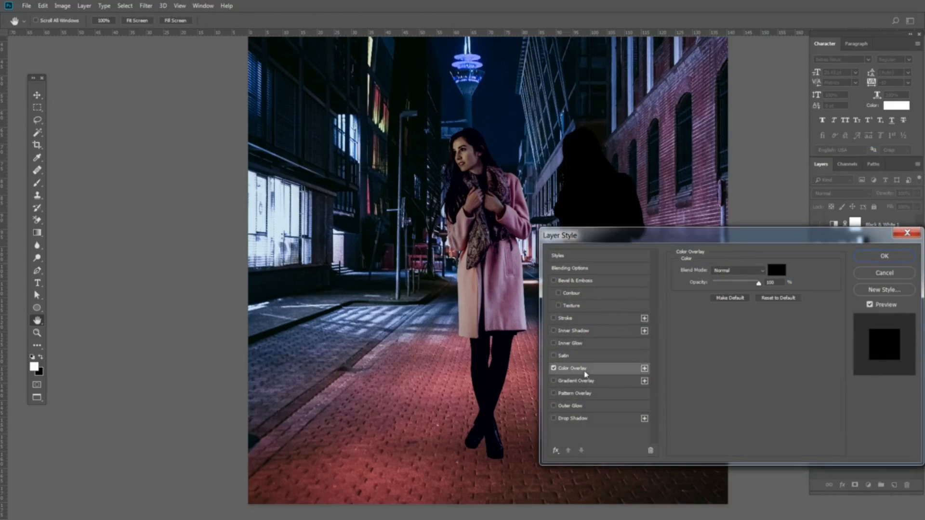
left_click(882, 258)
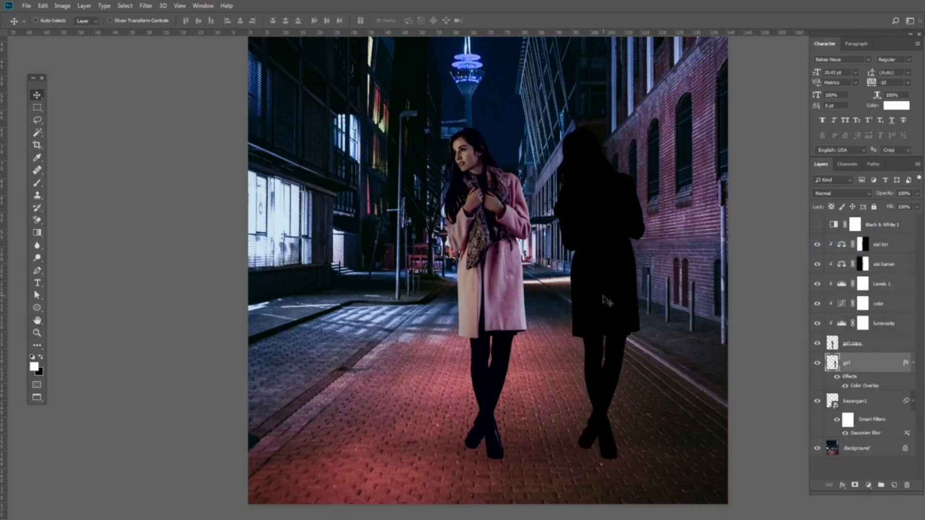
- Apply a Gaussian Blur with a radius of 101.4 pixels to the black silhouette
left_click(146, 5)
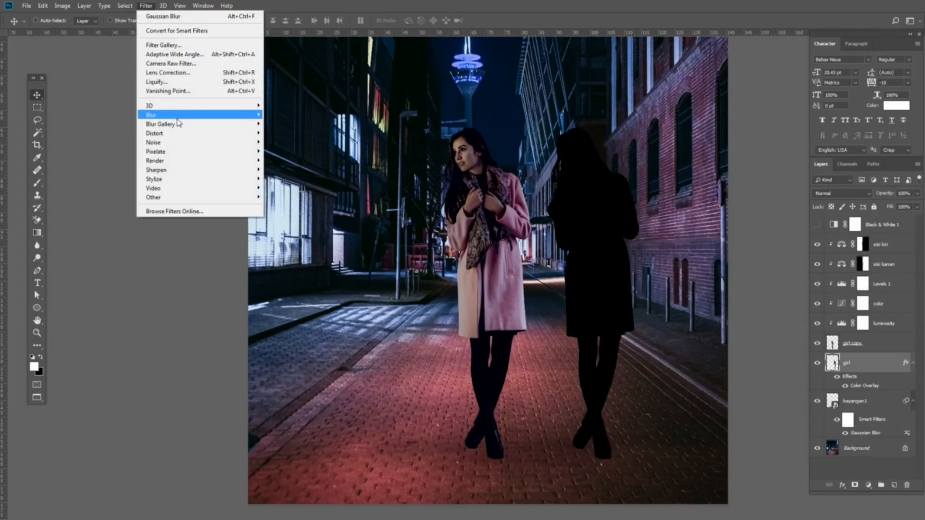
mouse_move(192, 116)
left_click(289, 151)
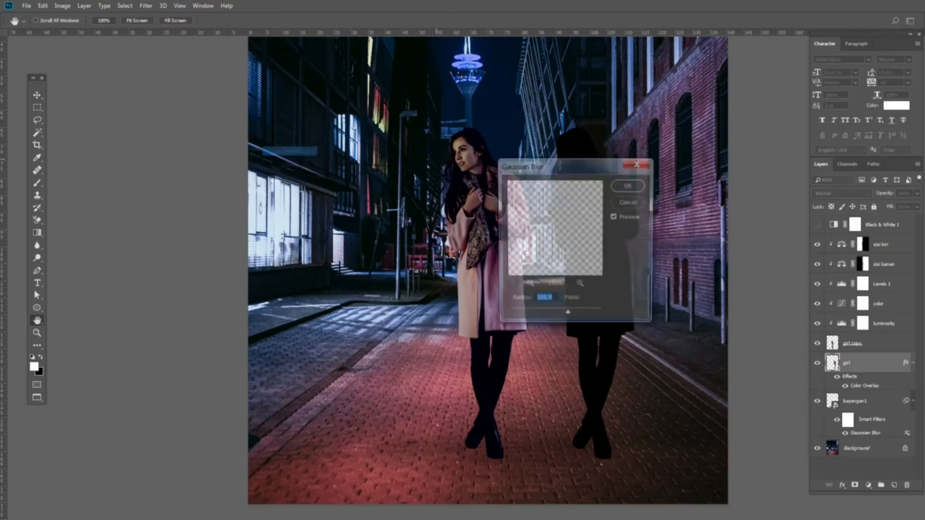
left_click_drag(597, 165, 467, 142)
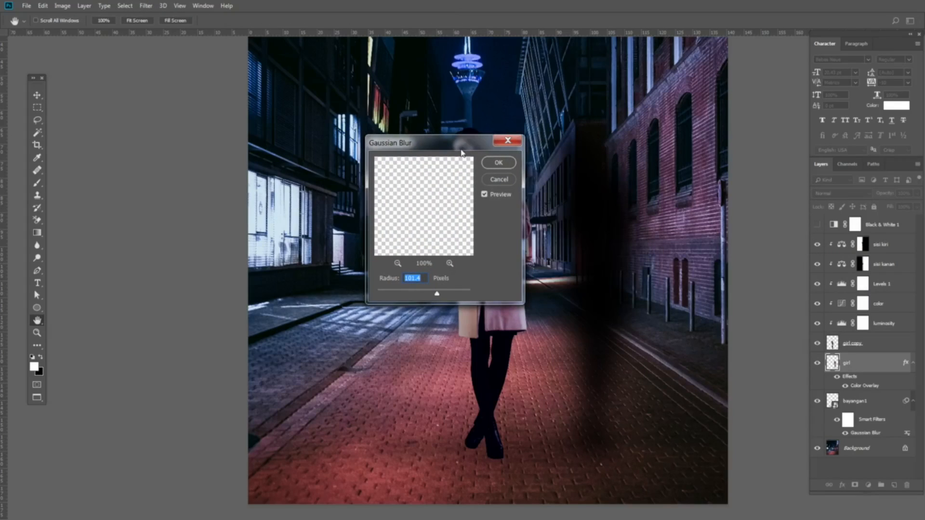
left_click(499, 163)
- Move the blurred silhouette behind the woman, compress its height from above to about 46%, and shift it slightly down
left_click_drag(593, 239, 513, 219)
key("ctrl+t")
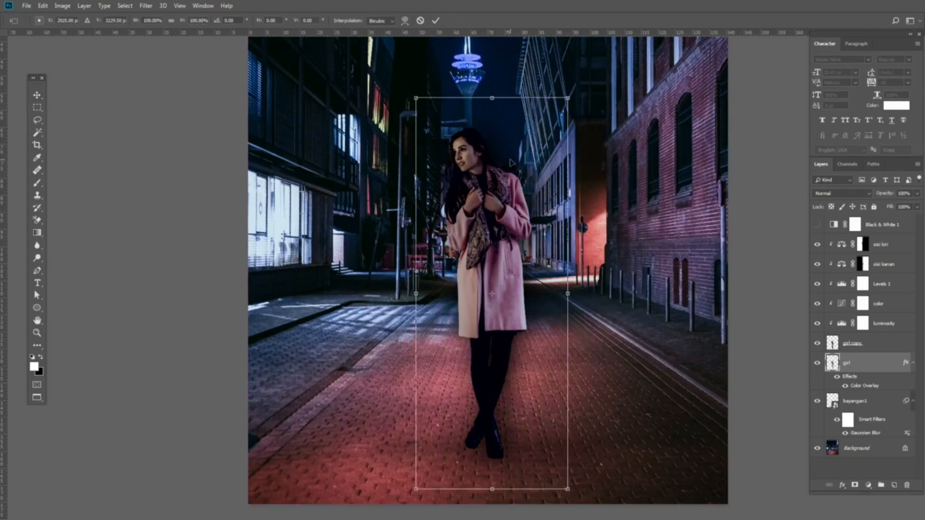
left_click_drag(493, 97, 487, 312)
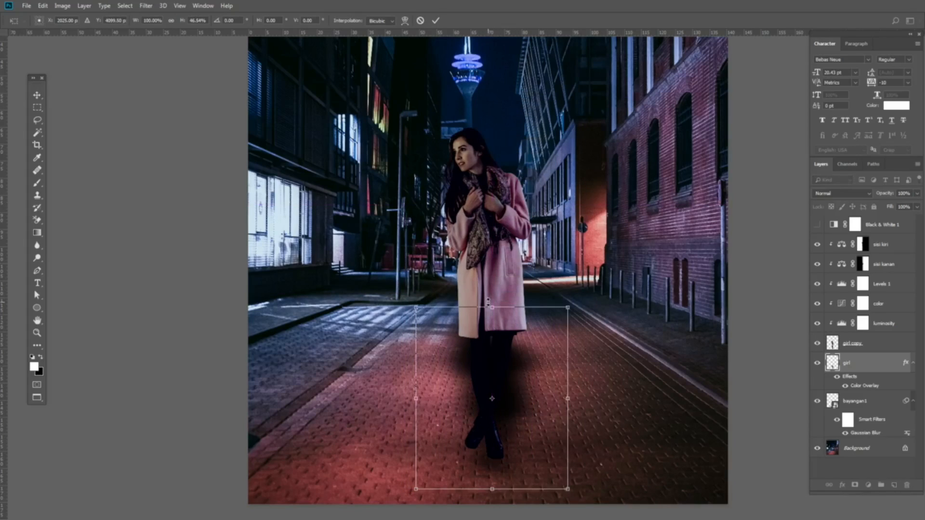
key("Return")
mouse_move(494, 366)
left_mouse_down()
mouse_move(419, 373)
mouse_move(494, 378)
left_mouse_up()
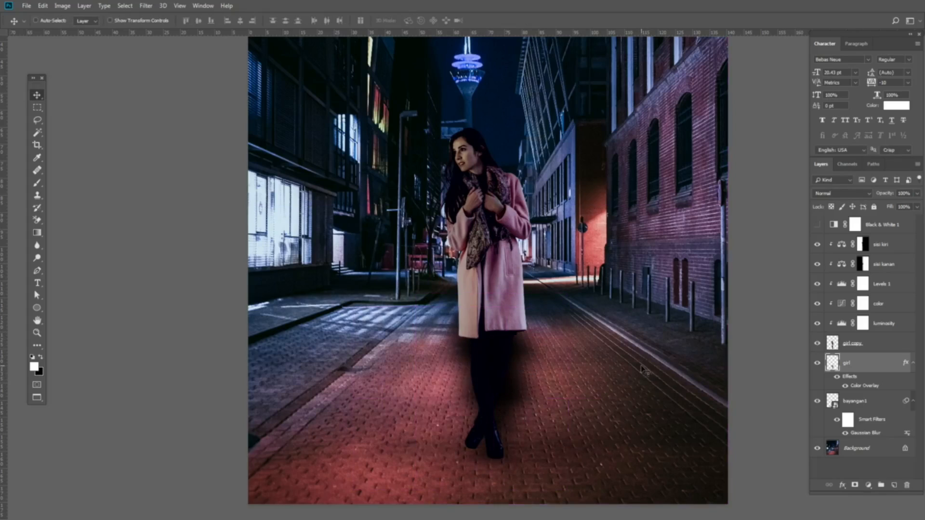
- Distort the blurred silhouette so its upper end slants toward the image's left side, with the upper-right corner slightly inward, and nudge it into place at her feet
left_click(43, 6)
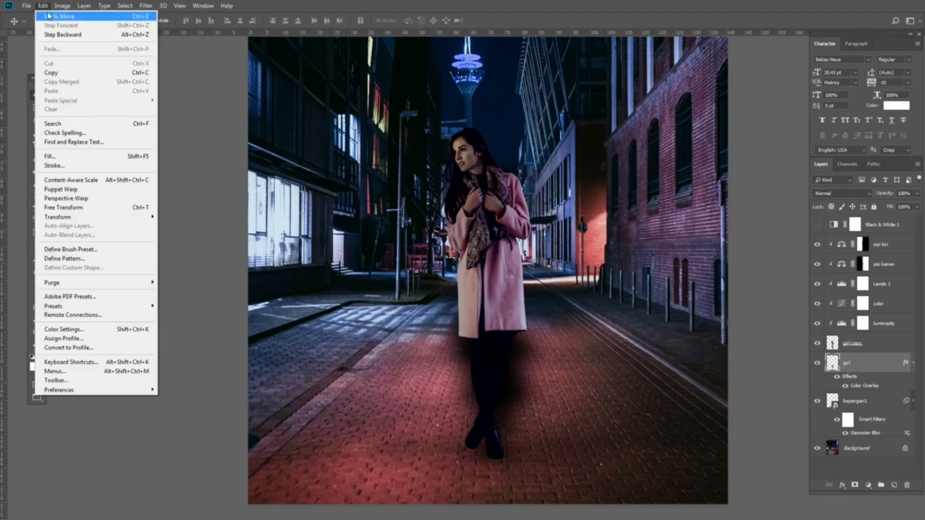
mouse_move(103, 219)
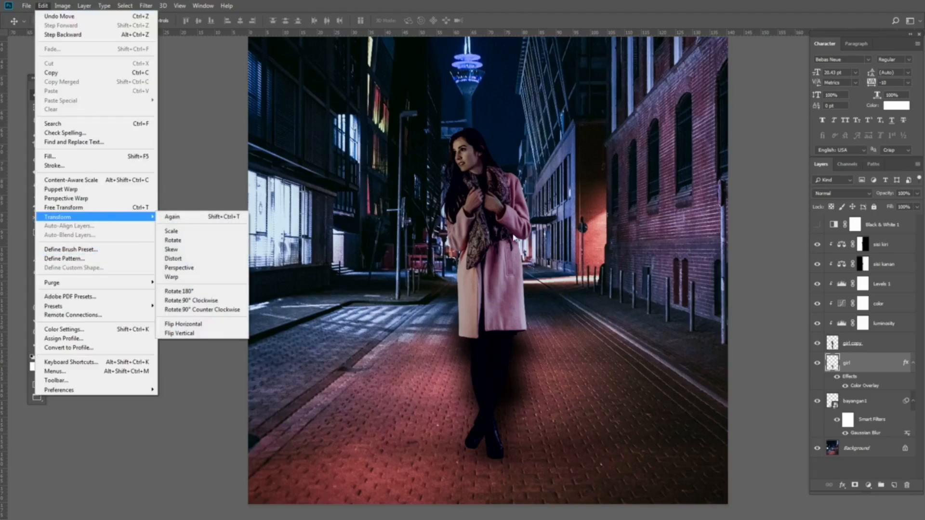
left_click(512, 235)
left_click(45, 6)
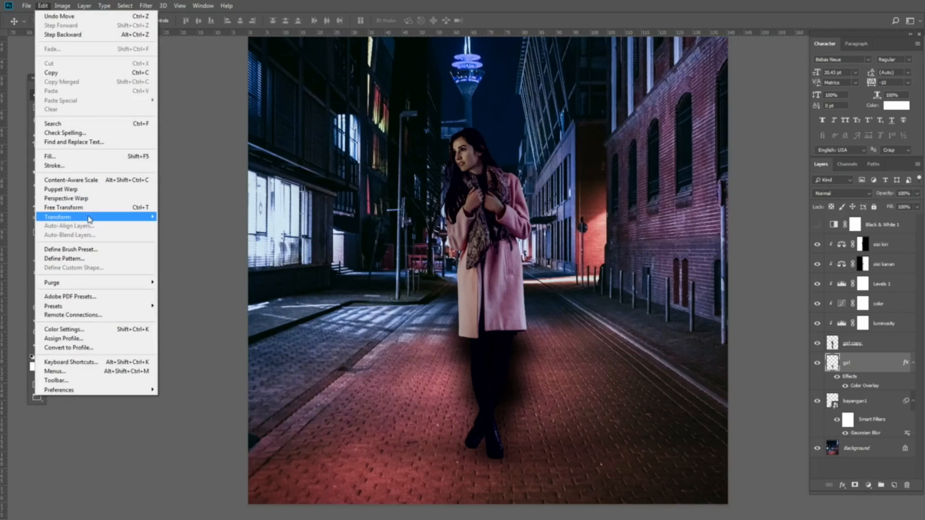
mouse_move(92, 220)
left_click(196, 260)
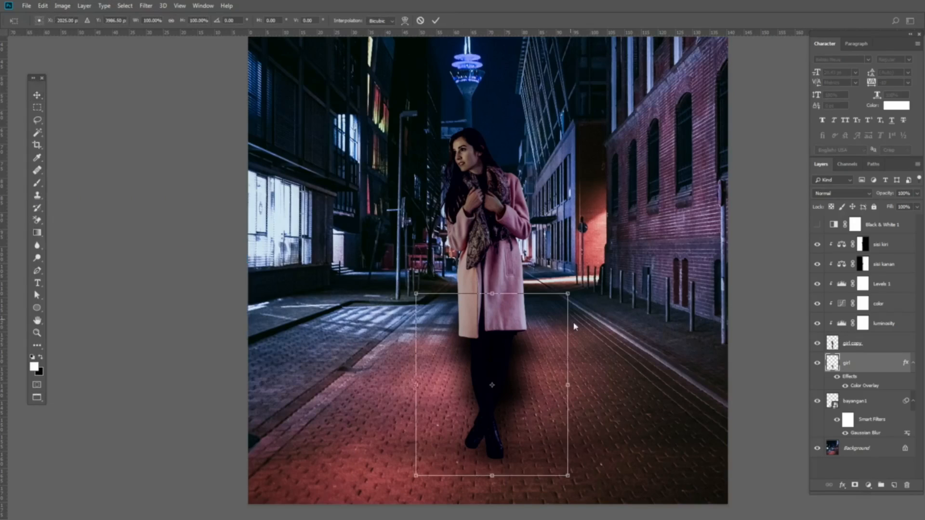
left_click_drag(418, 297, 300, 300)
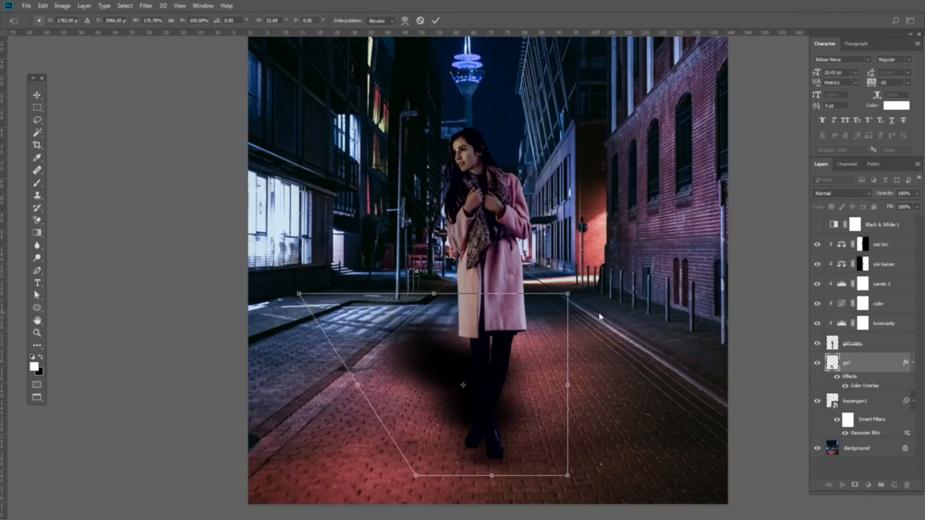
left_click_drag(568, 298, 546, 299)
key("Return")
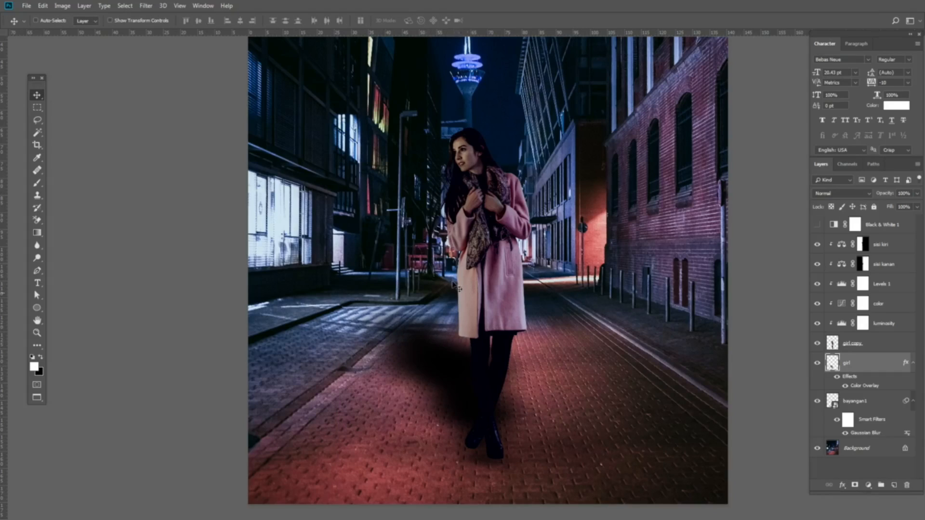
left_click_drag(460, 395, 459, 399)
left_click_drag(521, 415, 522, 410)
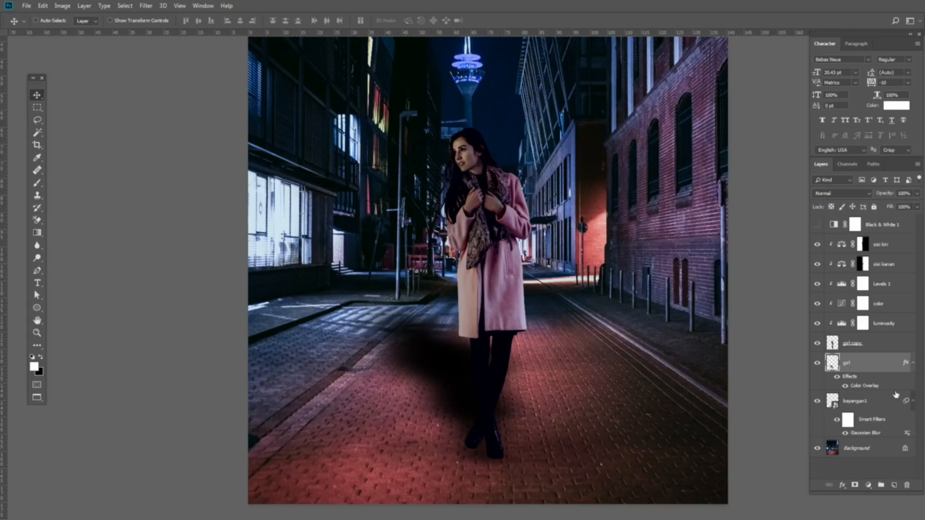
- Lower the opacity of the slanted shadow layer to 30%
left_click(912, 193)
type("20")
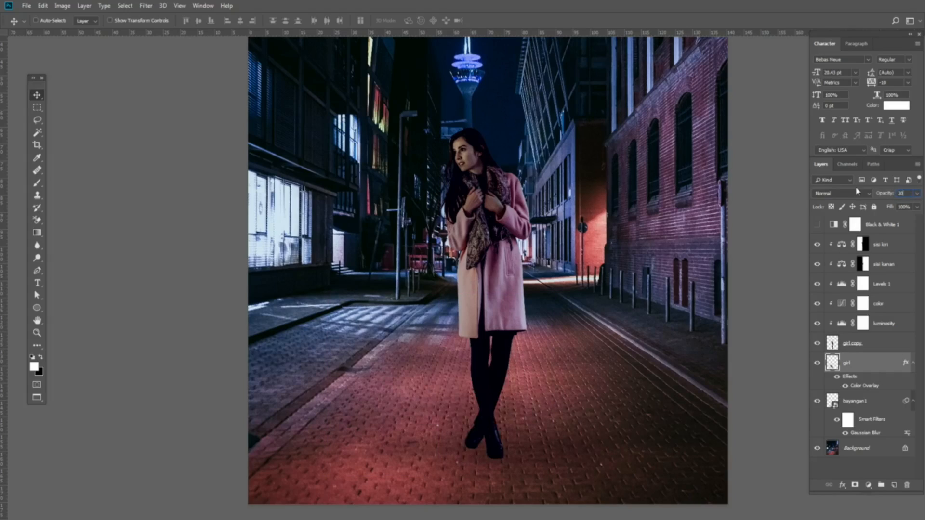
key("BackSpace")
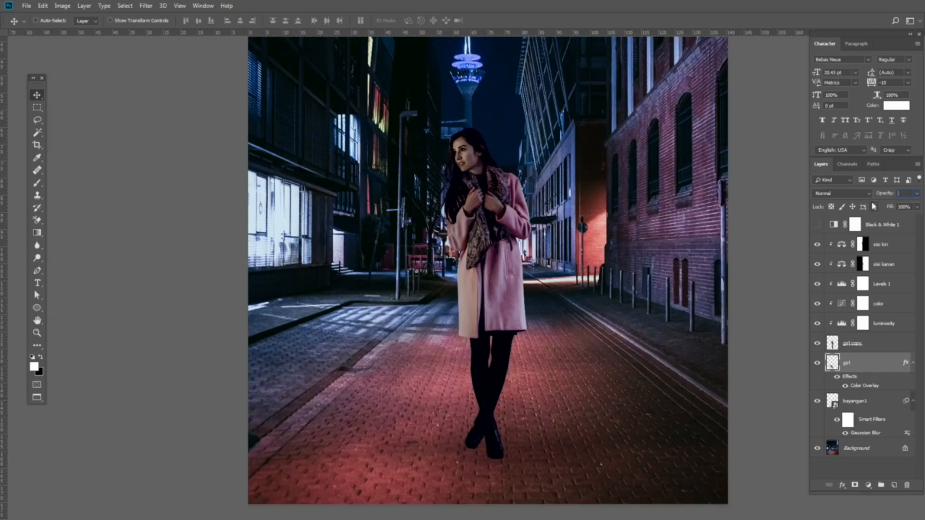
type("30")
key("Return")
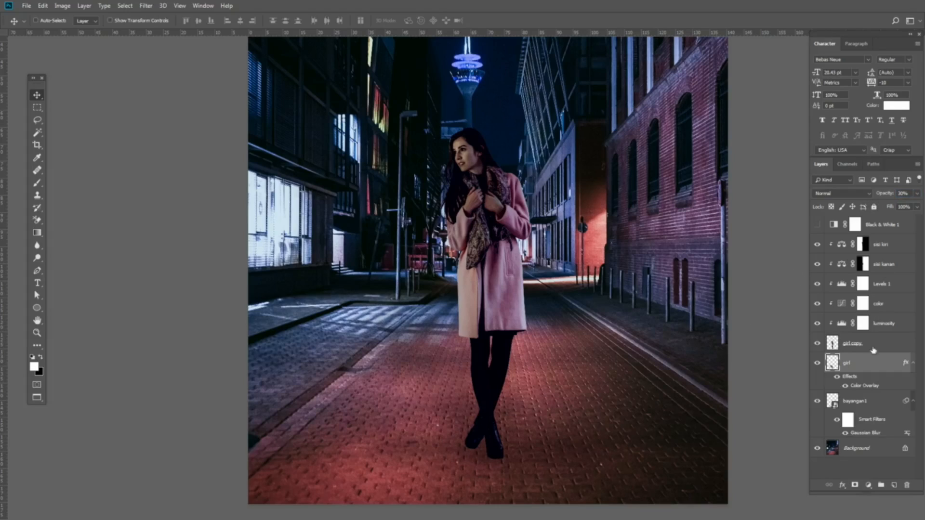
- Rename the slanted shadow layer to bayangan2 and collapse the effect lists of both shadow layers
double_click(847, 366)
key("Return")
left_click(914, 364)
left_click(913, 383)
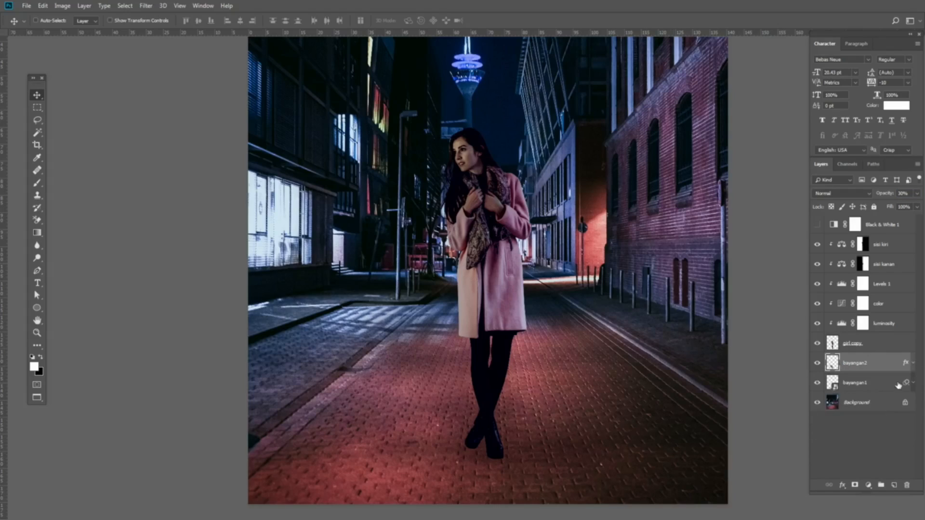
- Compare the composite with the bayangan1 and bayangan2 shadow layers hidden and shown
left_click(818, 364)
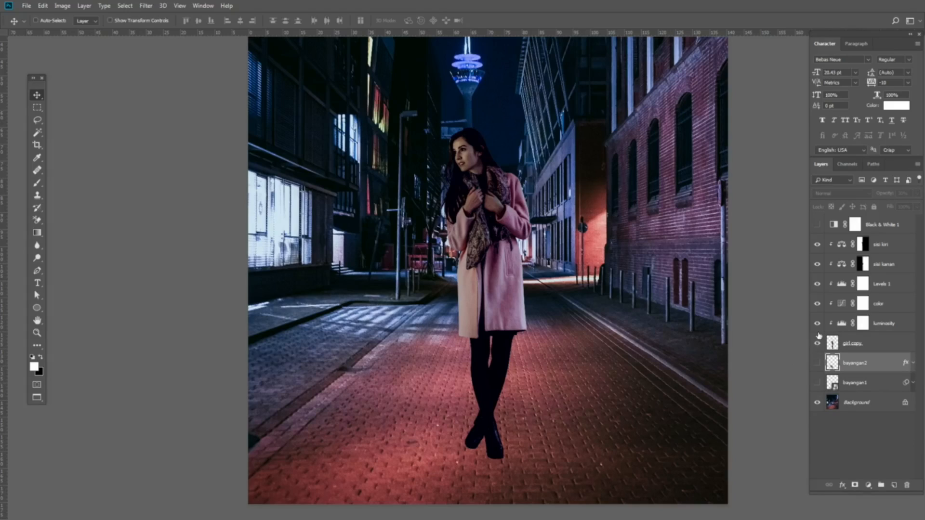
left_click(818, 383)
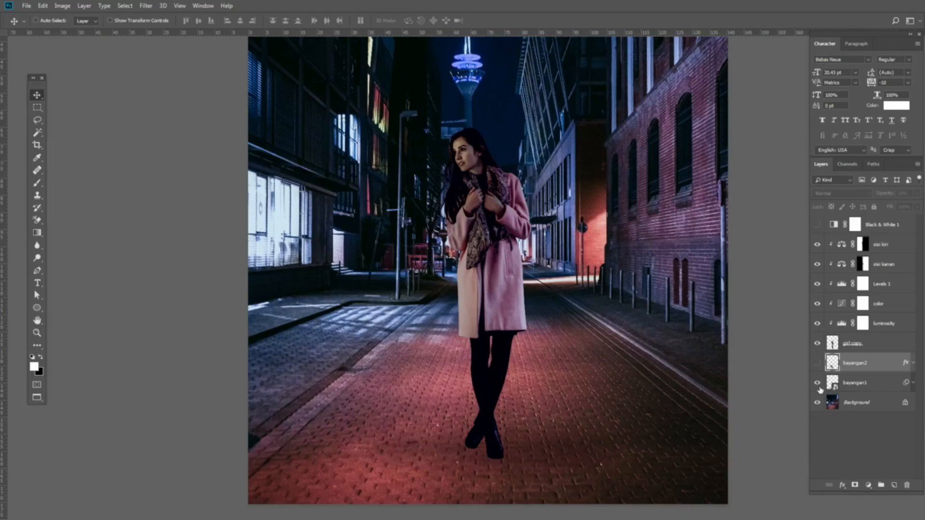
left_click(818, 364)
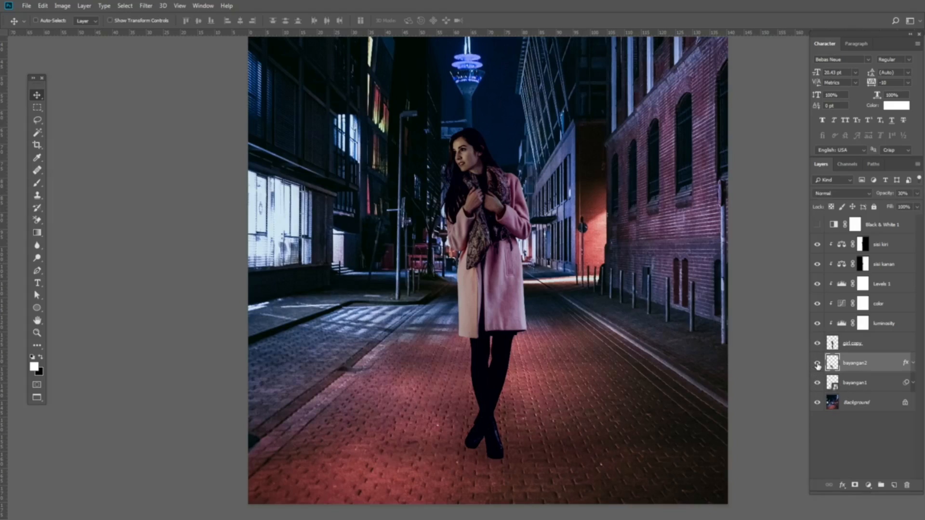
key("ctrl+minus")
key("ctrl+plus")
left_click_drag(563, 317, 551, 331)
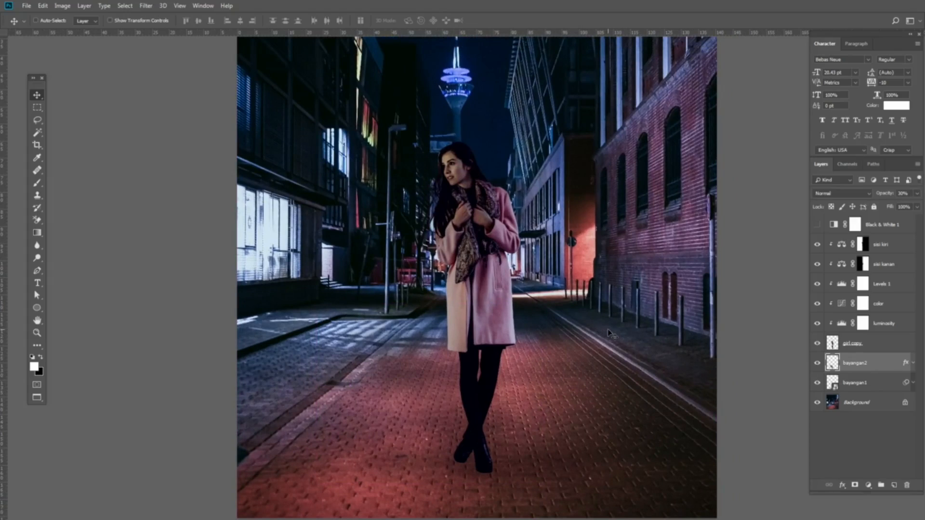
- Convert the Background street layer to a smart object
left_click(871, 402)
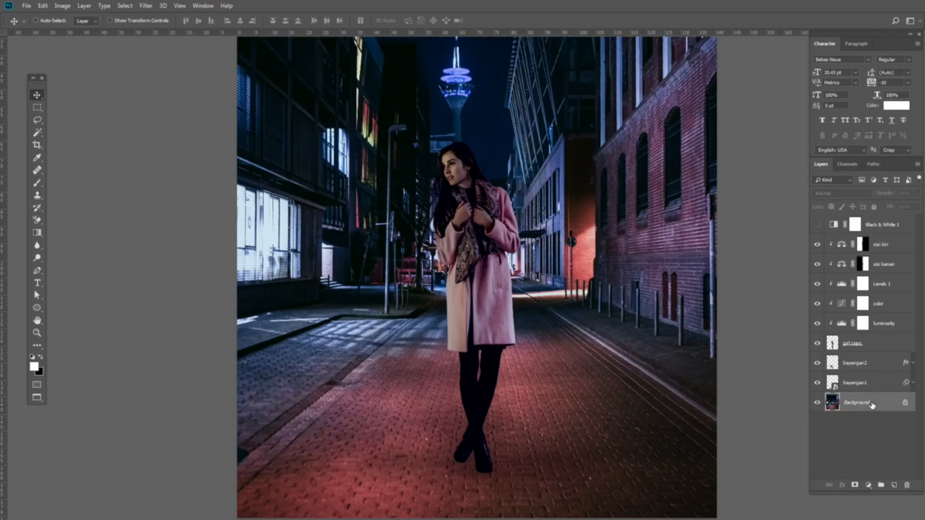
right_click(872, 405)
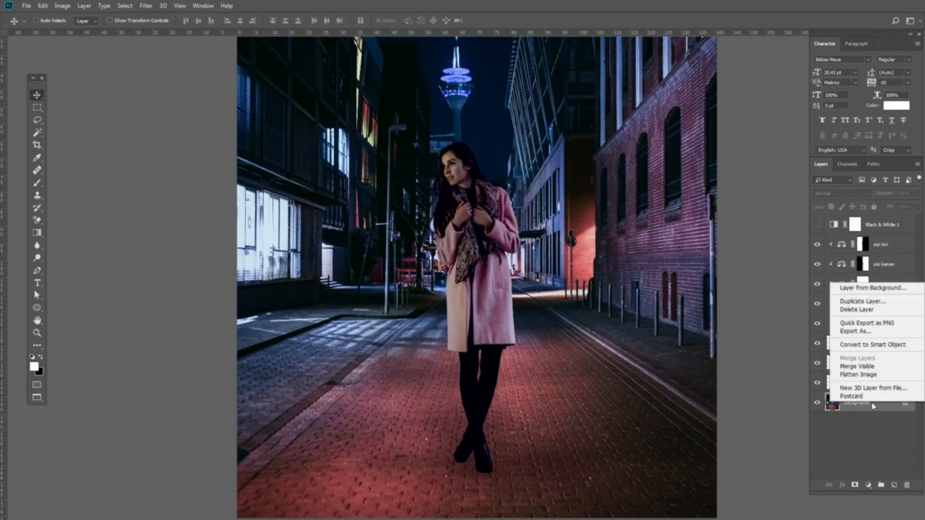
left_click(873, 344)
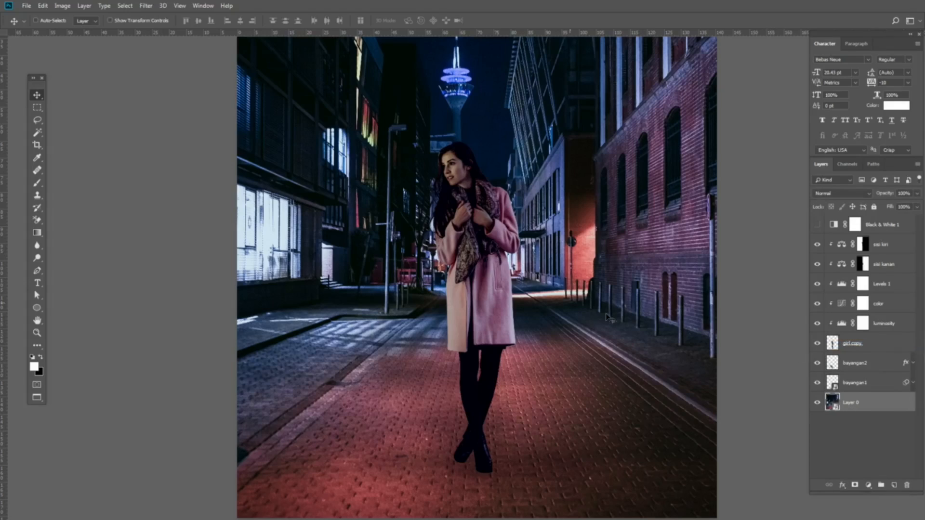
- Start a Tilt-Shift blur on the street layer and move its focus center down to the woman's feet
left_click(146, 7)
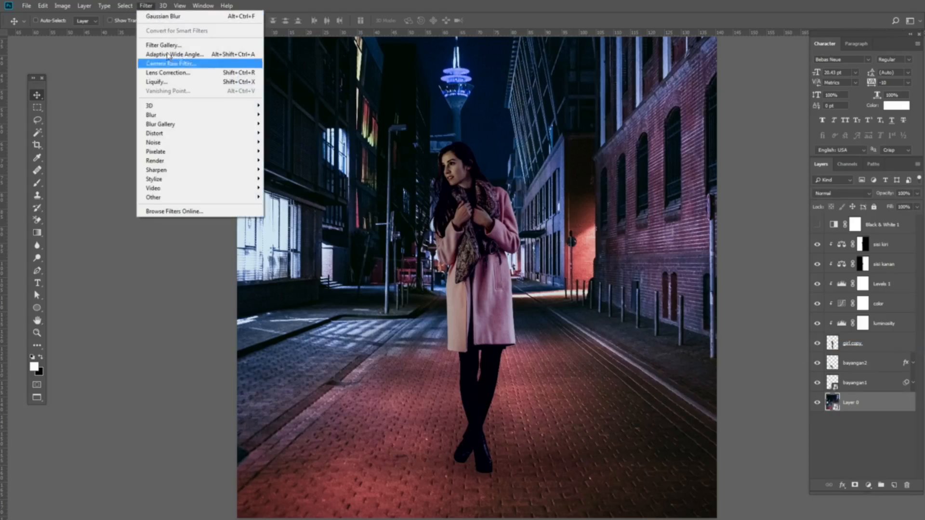
mouse_move(191, 128)
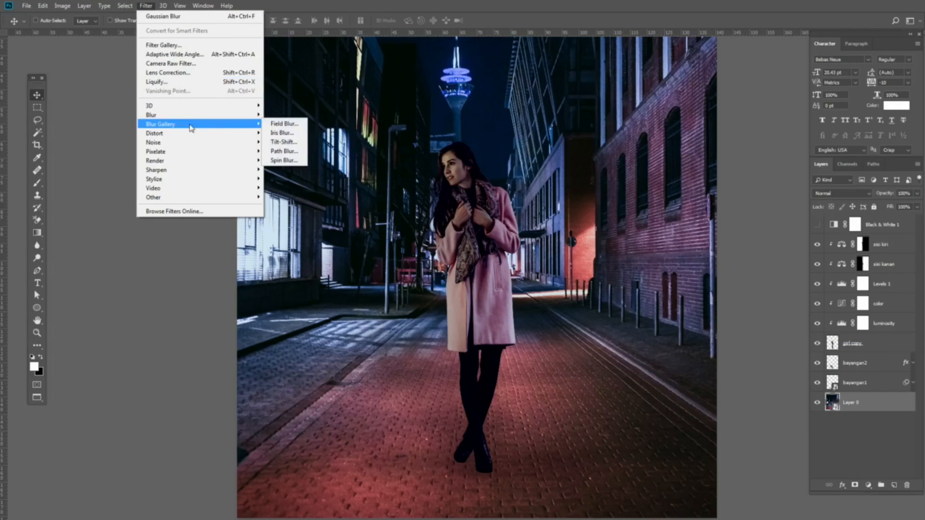
left_click(293, 142)
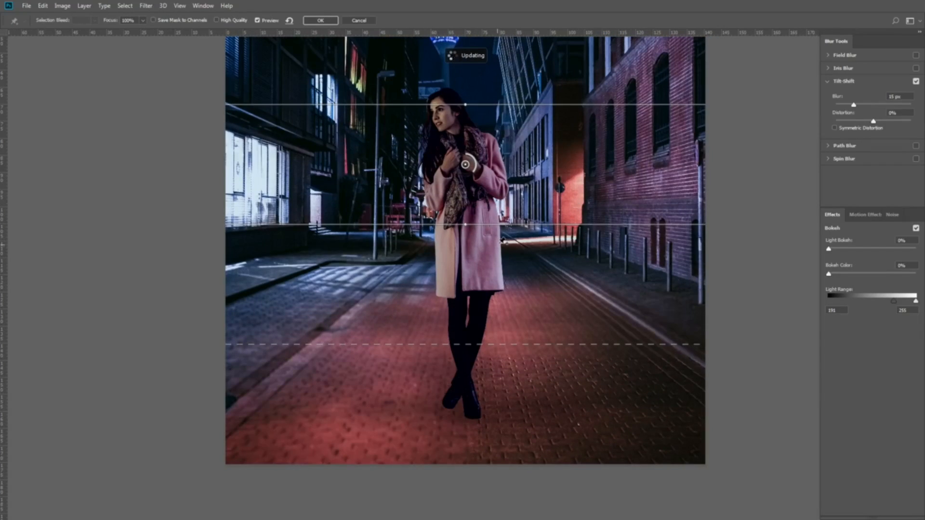
left_click_drag(495, 201, 501, 252)
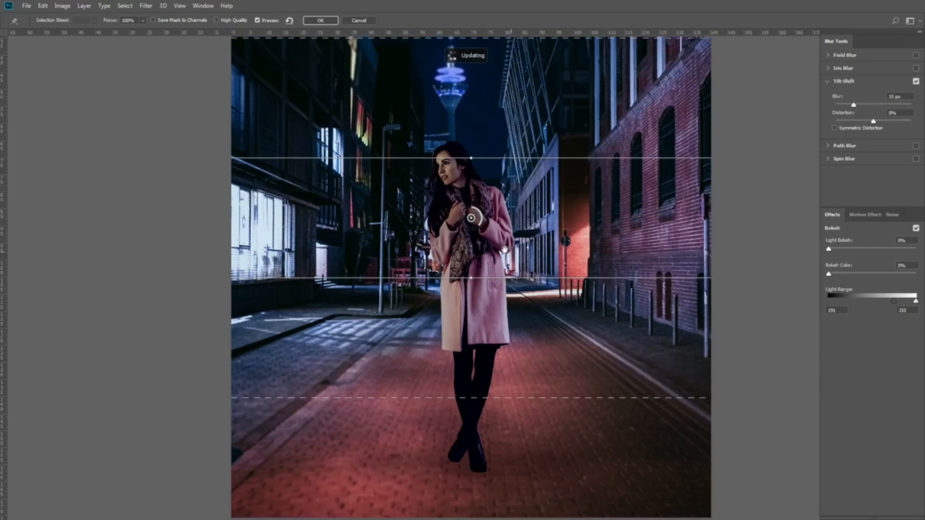
scroll(504, 253, "down", 1)
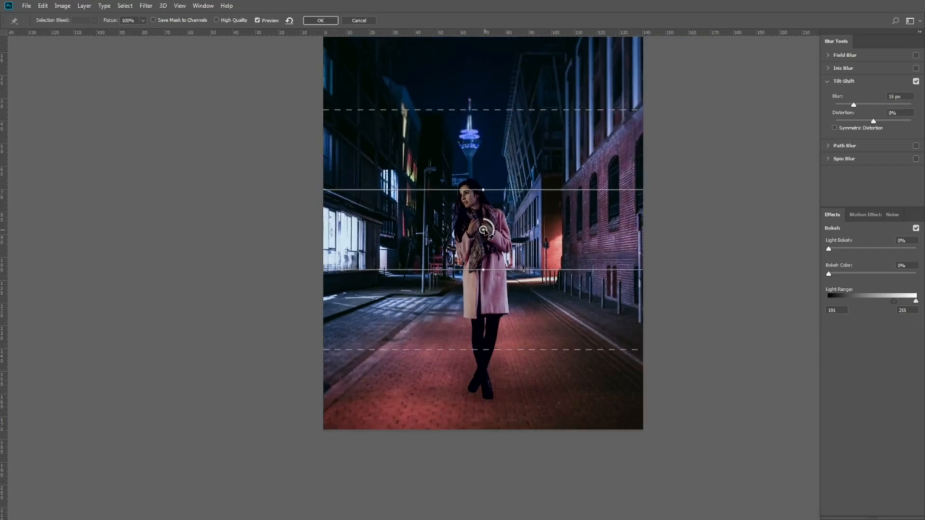
left_click_drag(484, 230, 490, 274)
key("ctrl+z")
left_click_drag(484, 230, 476, 392)
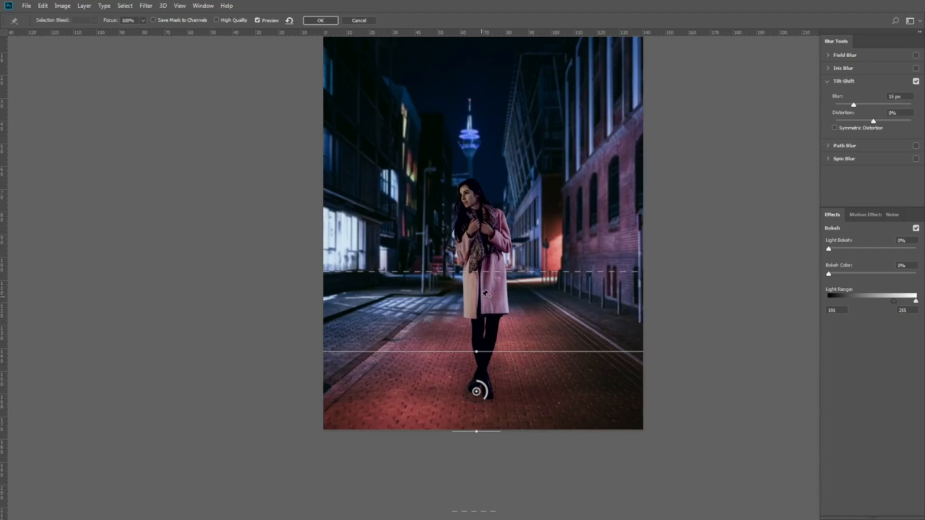
- Extend the upper blur transition line to near the photo's upper edge, set the blur to about 33 px, and apply the Tilt-Shift
left_click_drag(503, 239, 485, 273)
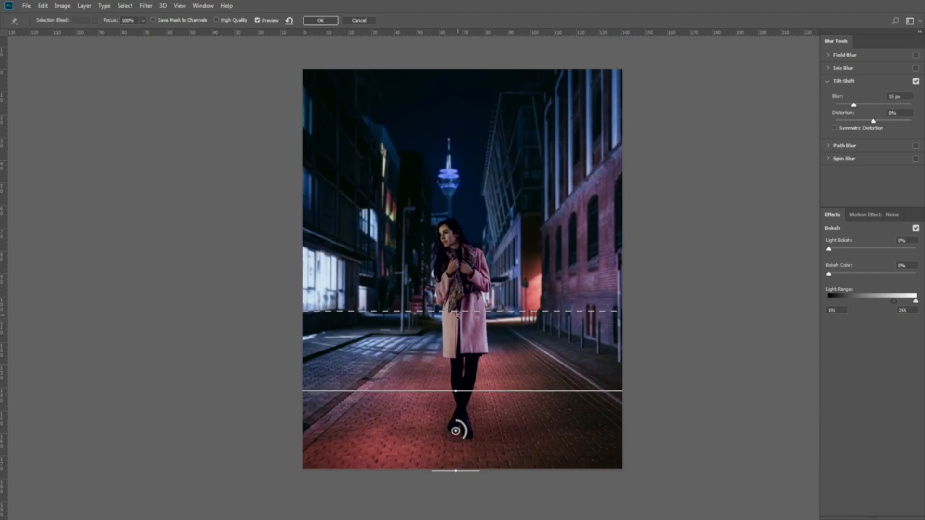
left_click_drag(457, 315, 470, 80)
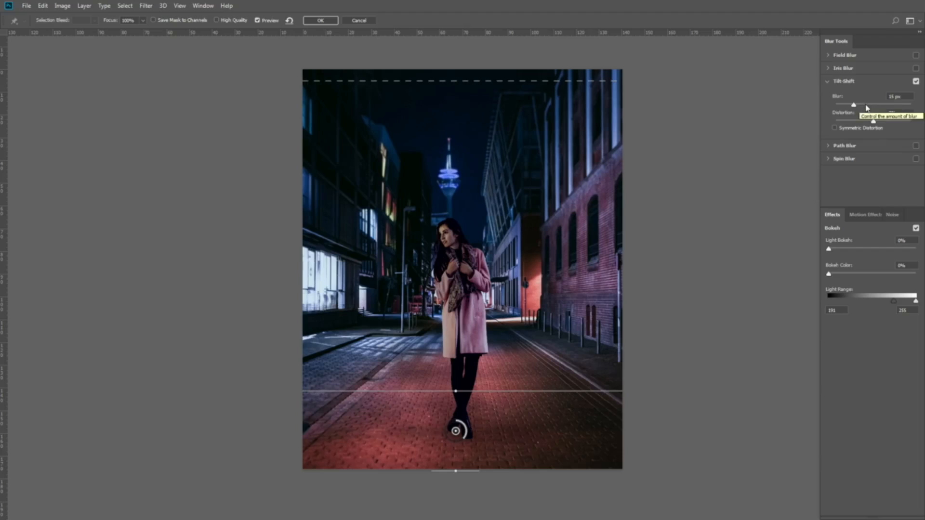
left_click(869, 105)
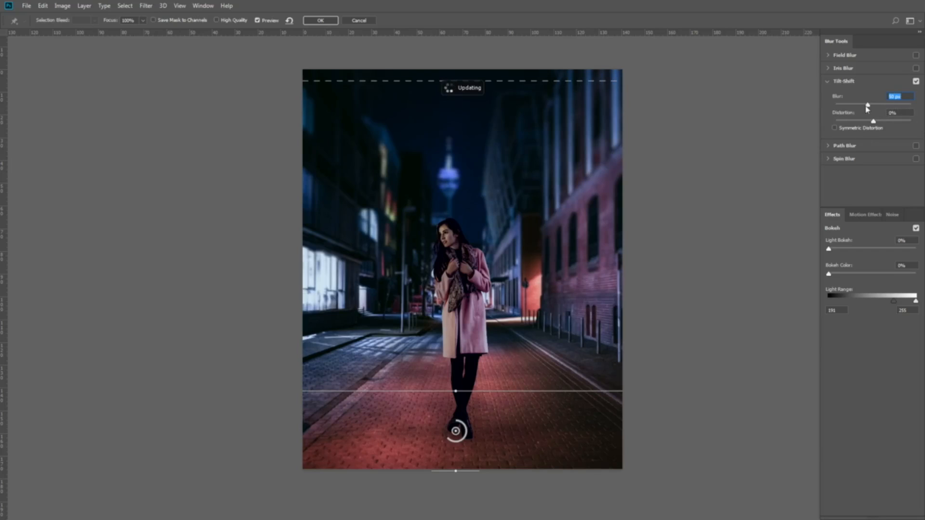
left_click_drag(866, 106, 863, 105)
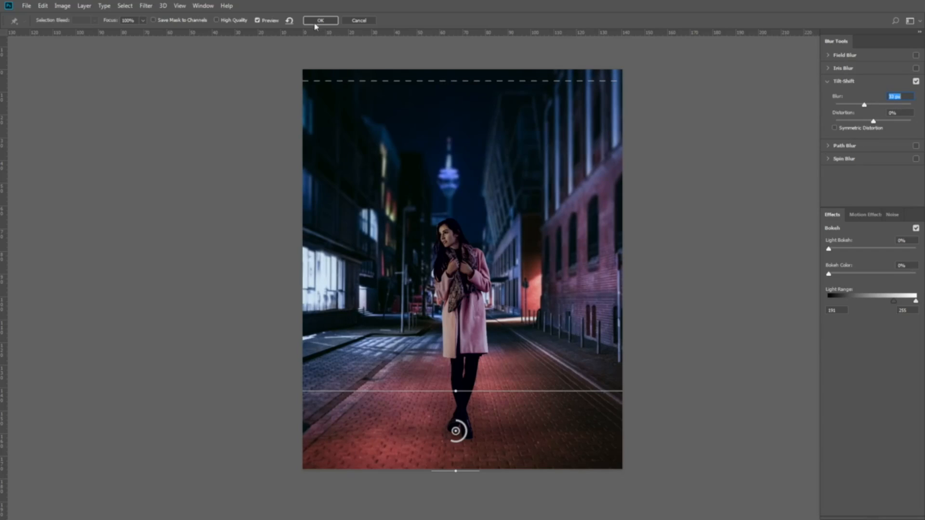
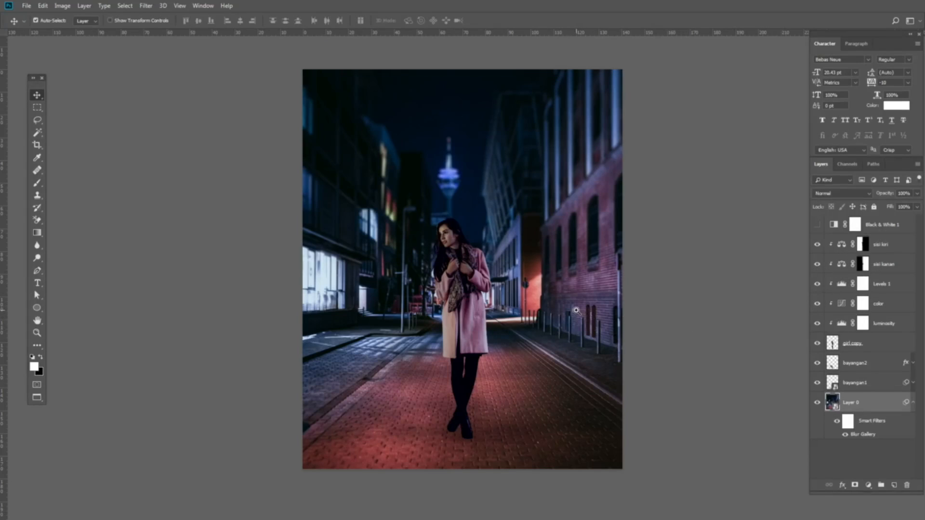
- Compare the street background with the Blur Gallery filter hidden and shown, and examine the woman up close against it
scroll(578, 311, "up", 1)
left_click(914, 403)
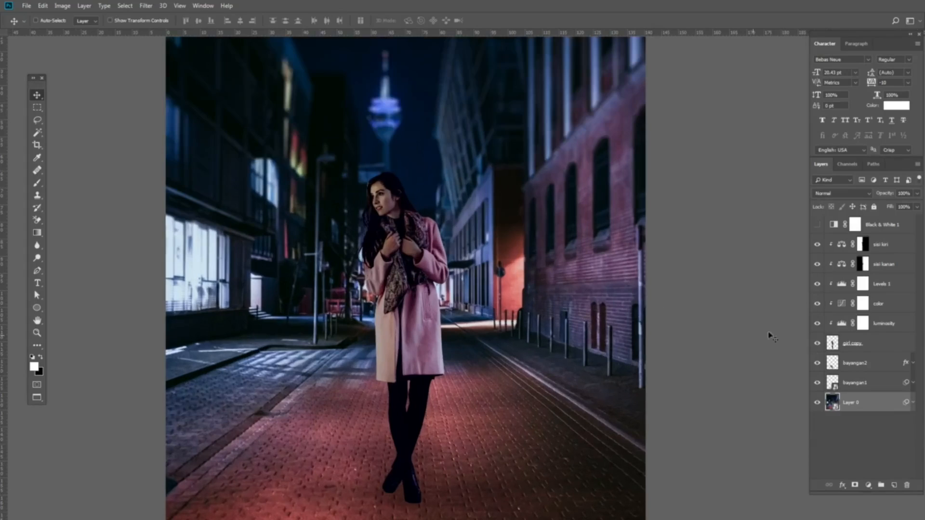
left_click_drag(550, 294, 565, 287)
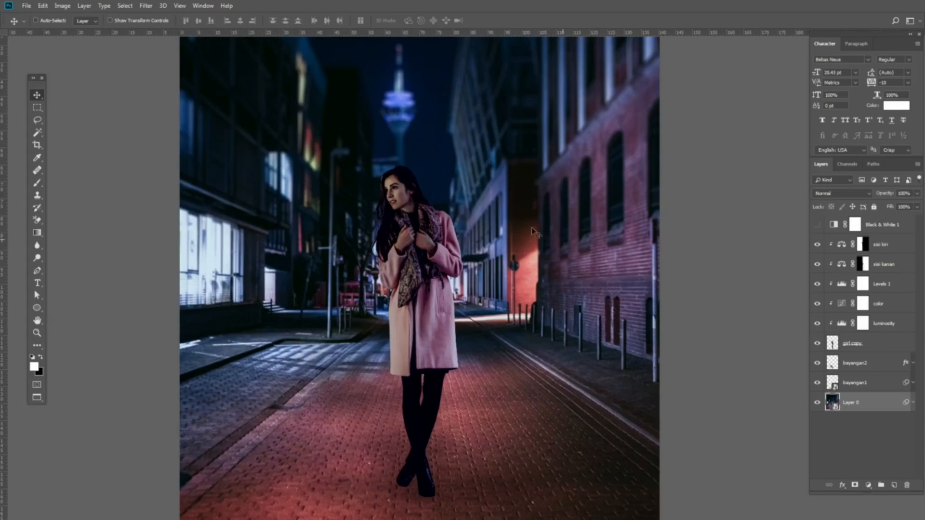
left_click_drag(586, 322, 577, 303)
left_click(913, 403)
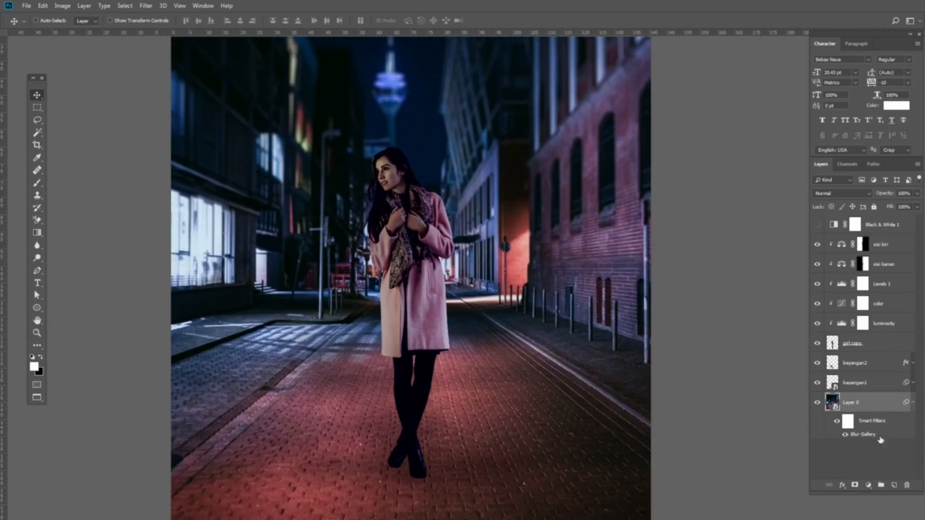
left_click(845, 435)
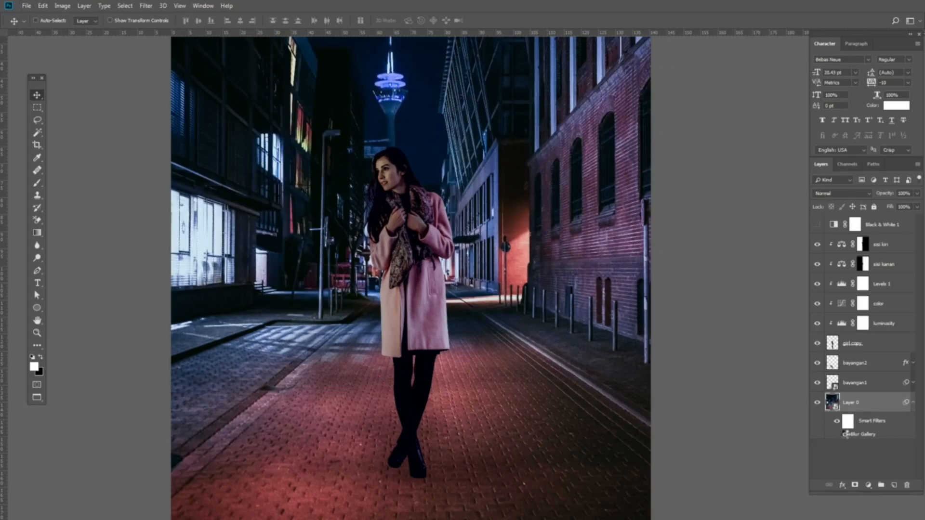
left_click(844, 434)
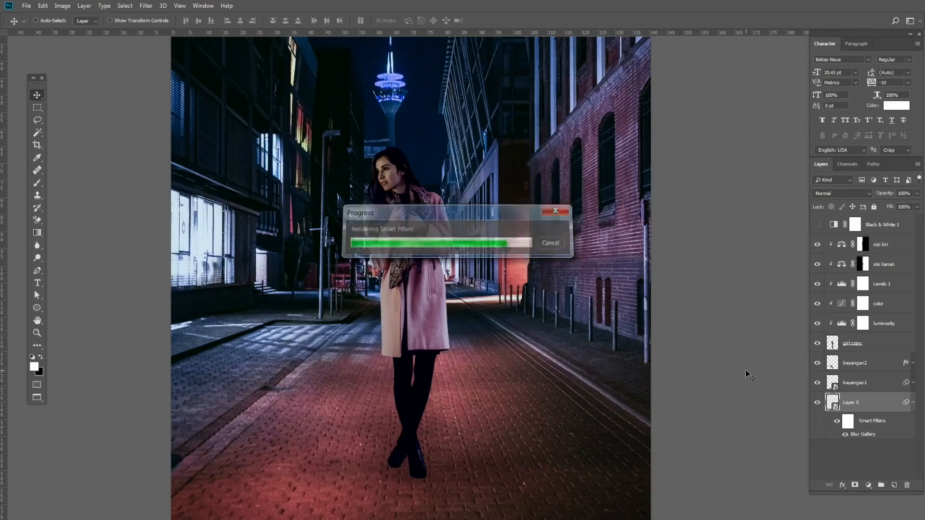
left_click_drag(487, 266, 526, 304)
left_click(423, 223, "ctrl")
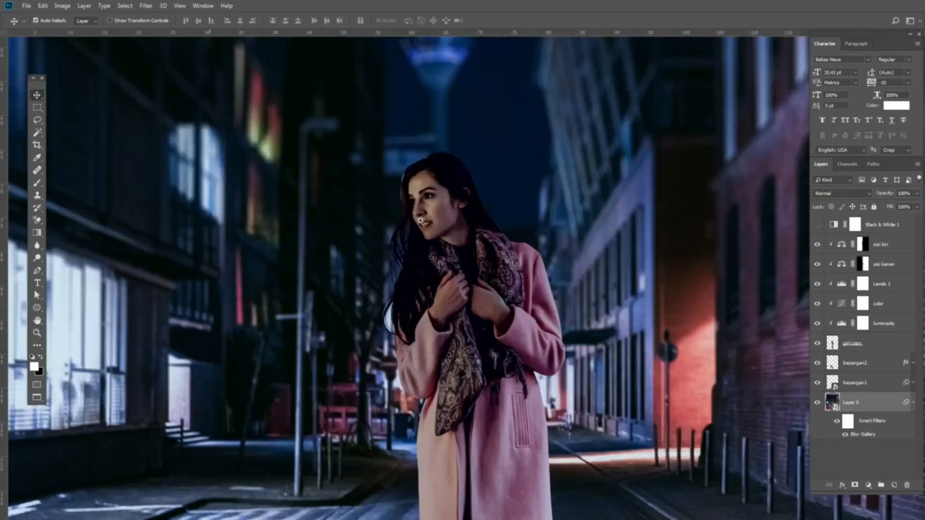
- Add a new layer clipped to the girl copy layer and name it brush
scroll(392, 178, "up", 1)
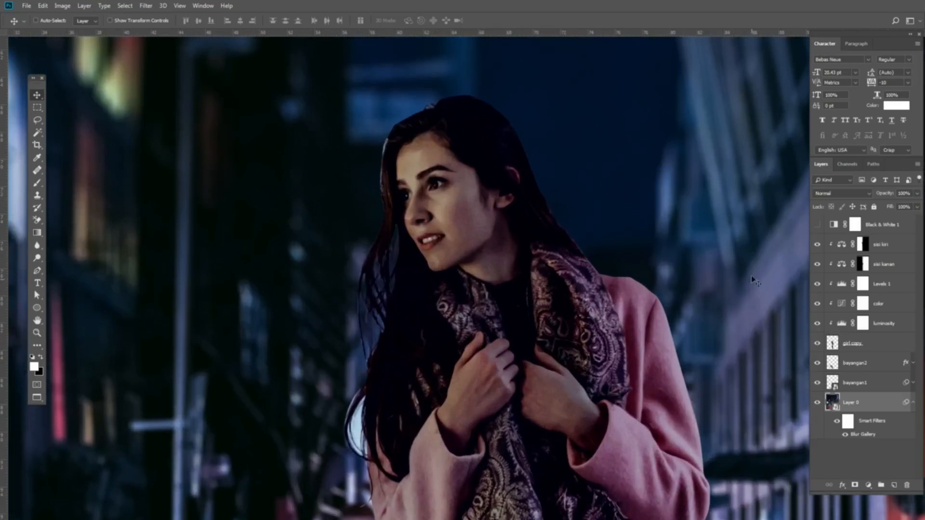
left_click(818, 343)
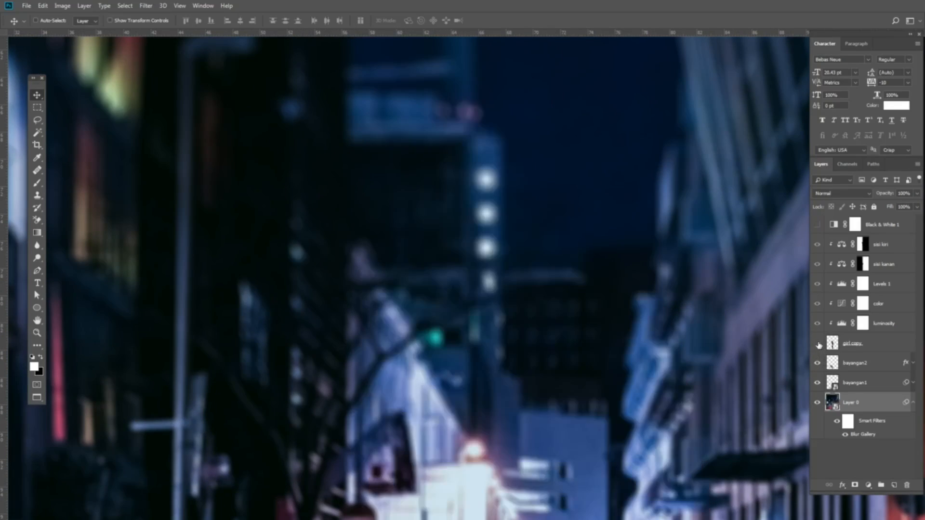
left_click(818, 343)
left_click(857, 343)
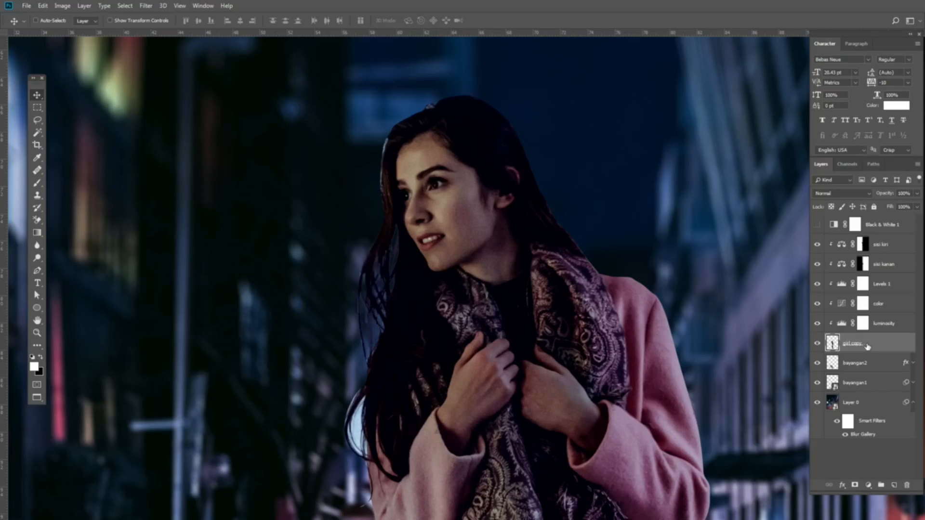
key("ctrl+shift+n")
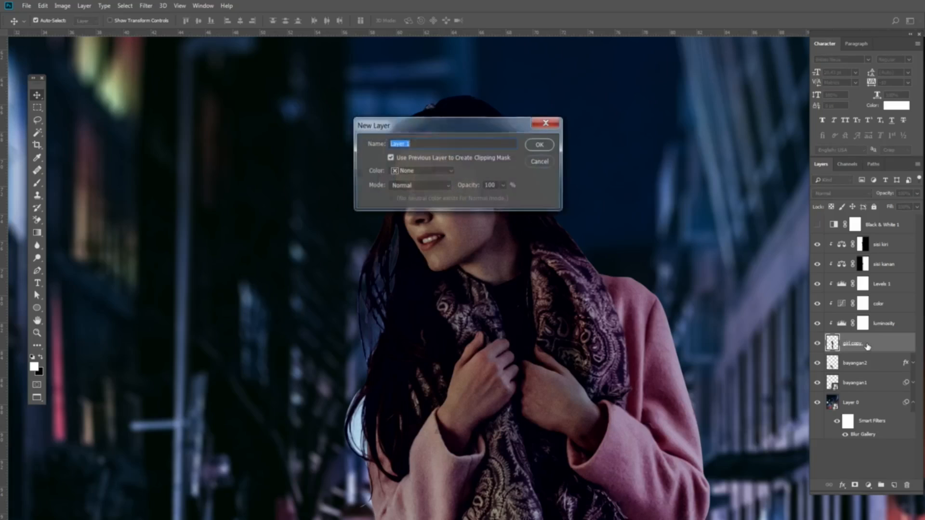
left_click(538, 147)
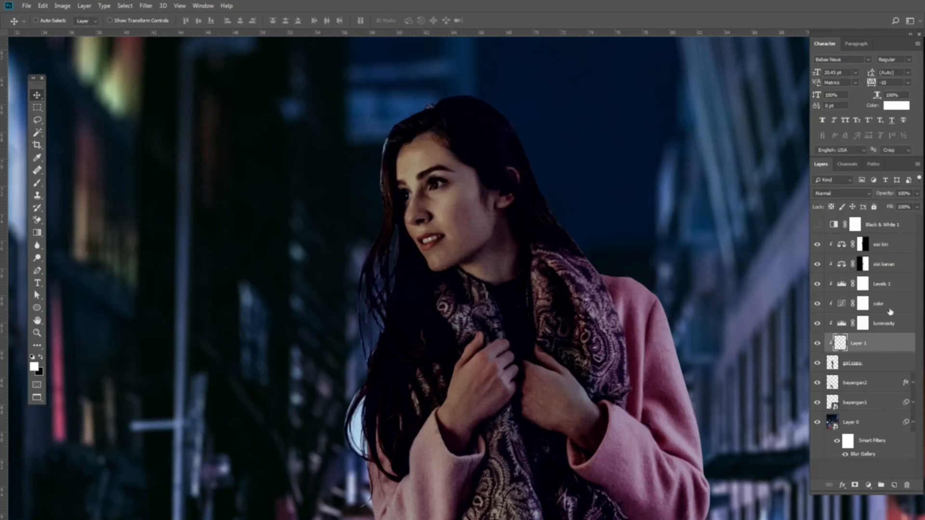
double_click(856, 344)
type("hrush")
key("Return")
- Sample the dark hair color and paint over the light fringe along the face-side edge of the hair with a smaller brush
scroll(428, 185, "up", 2)
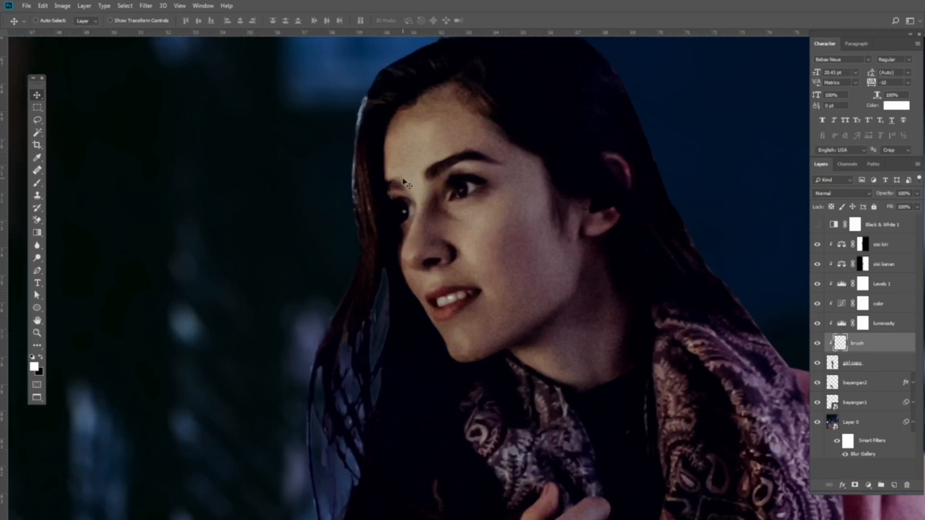
key("i")
left_click(370, 136)
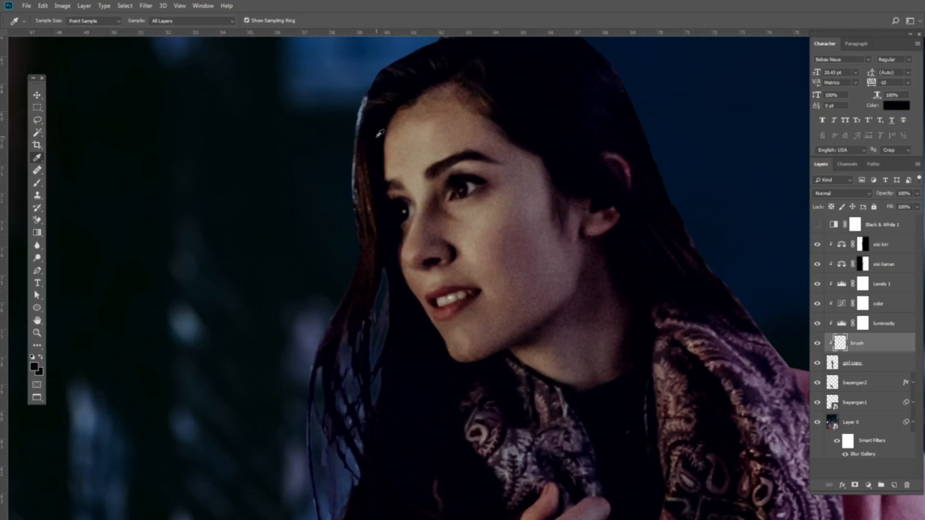
key("b")
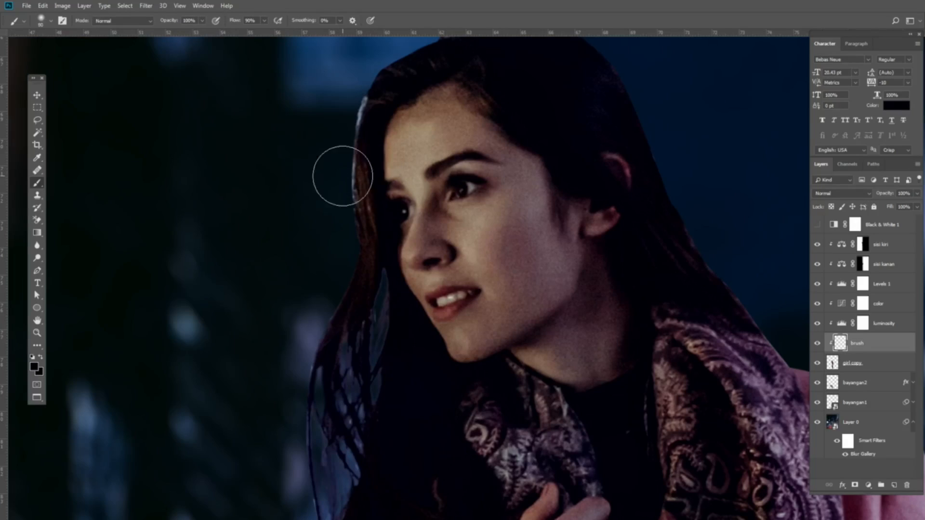
key("bracketleft")
key("bracketleft")
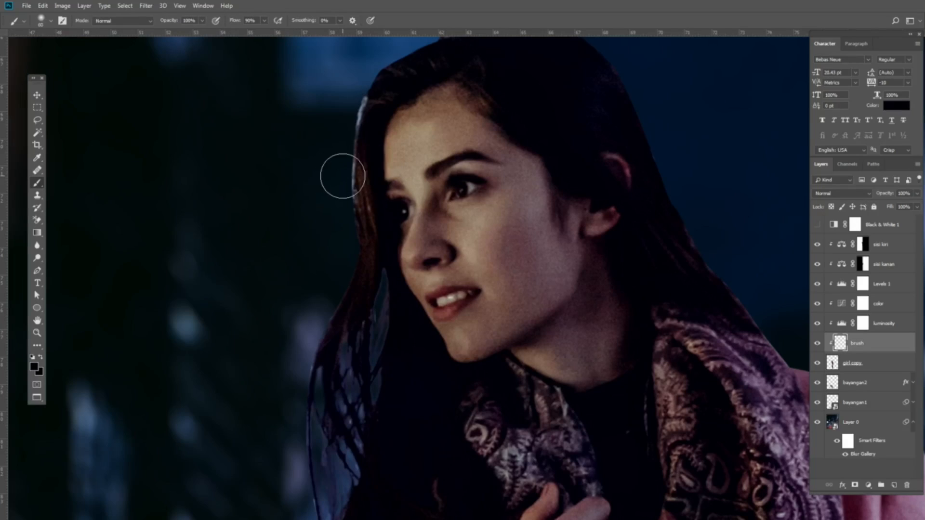
right_click(343, 176)
left_click(306, 148)
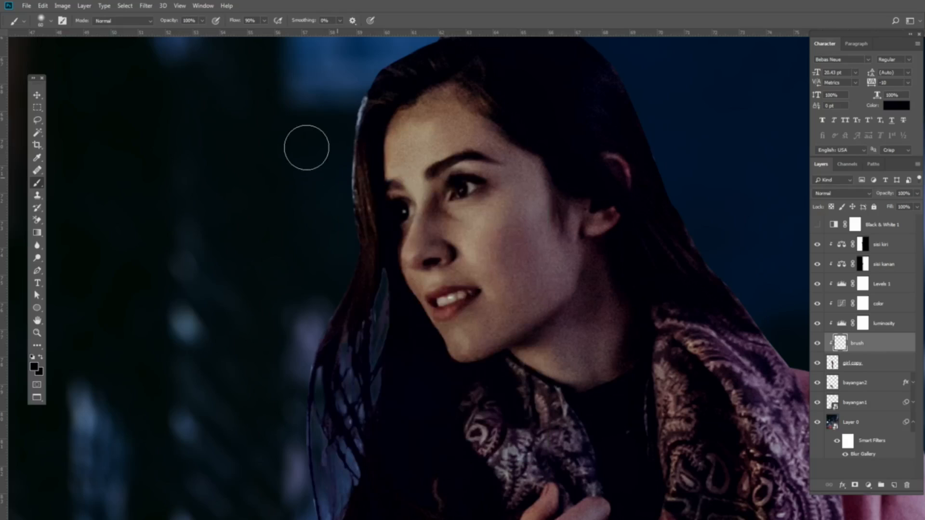
key("bracketleft")
left_click_drag(357, 92, 332, 251)
left_click_drag(331, 250, 374, 190)
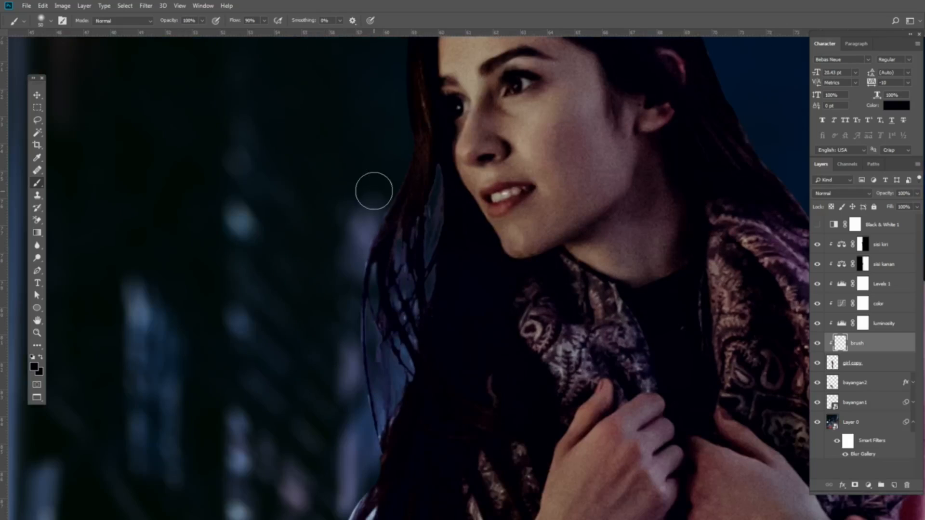
left_click_drag(343, 281, 338, 188)
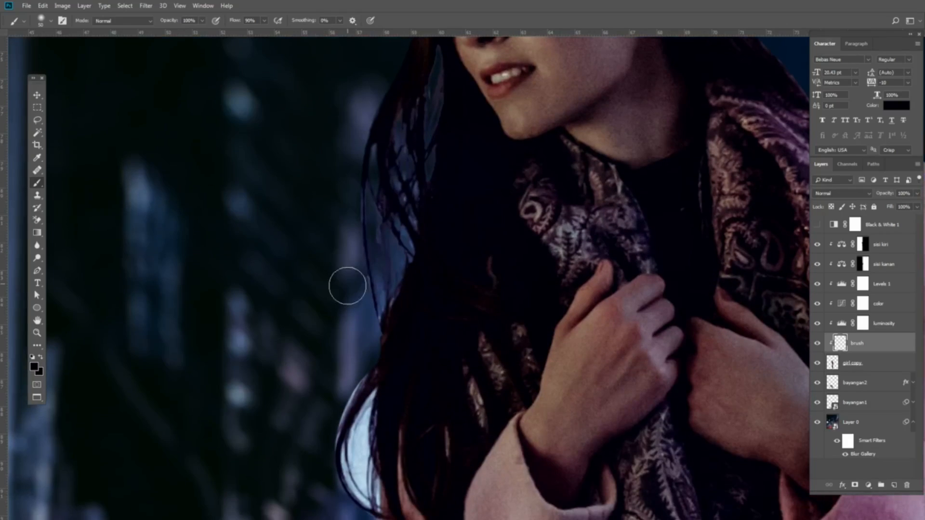
- Paint the same dark color over the light hair edges at the back and crown of the woman's head
left_click_drag(575, 183, 417, 327)
scroll(497, 168, "down", 3)
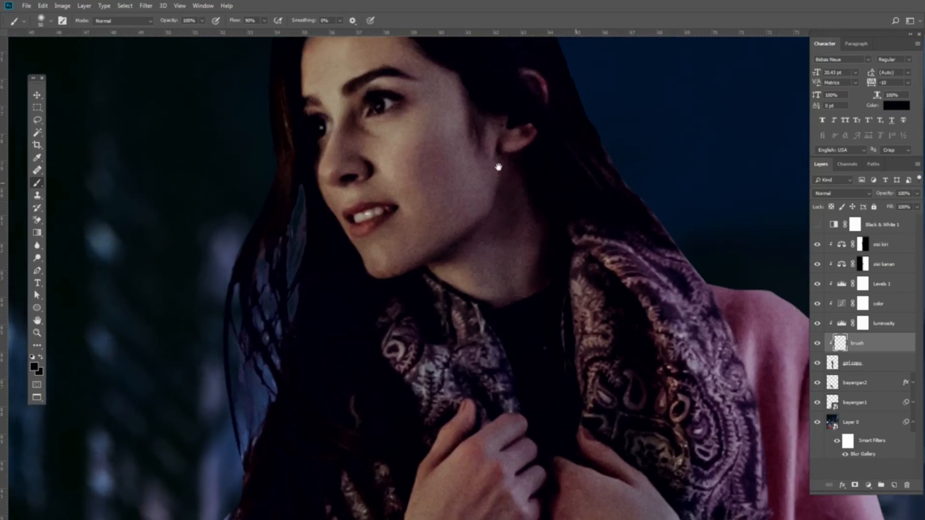
scroll(592, 166, "up", 3)
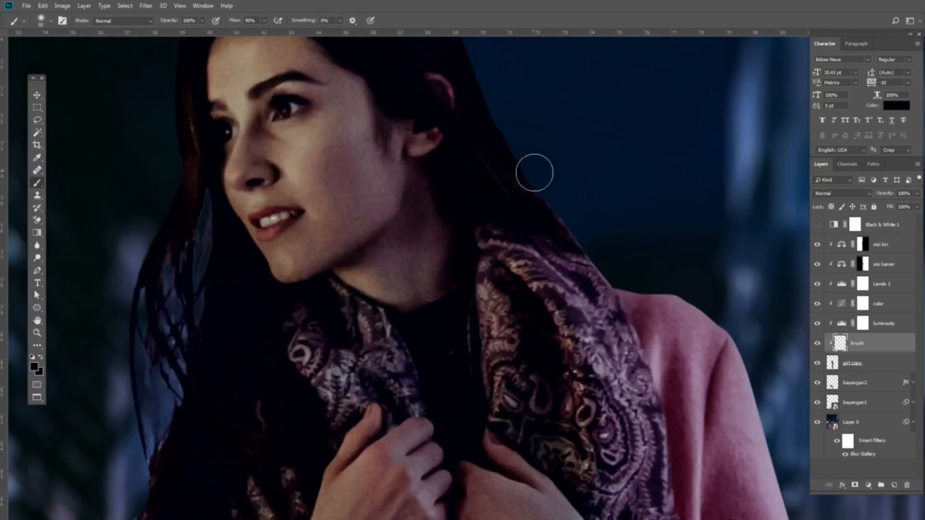
left_click_drag(590, 236, 628, 320)
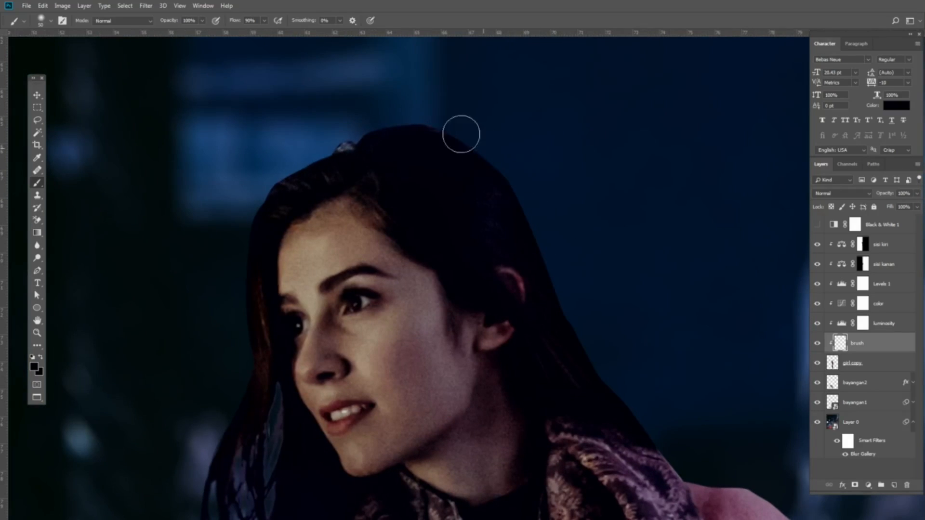
scroll(464, 203, "down", 3)
left_click(463, 202, "alt")
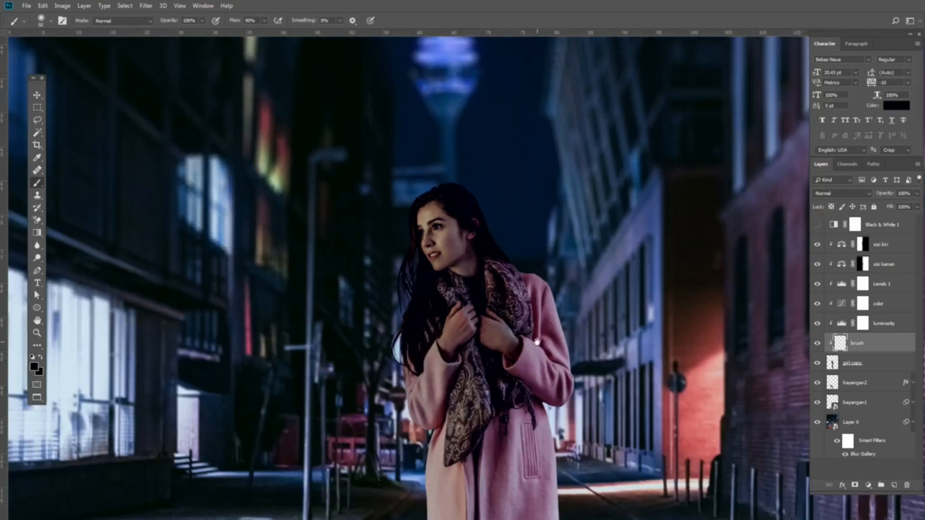
left_click_drag(561, 481, 512, 262)
left_click(510, 262, "alt")
left_click(511, 262, "alt")
left_click(510, 262, "alt")
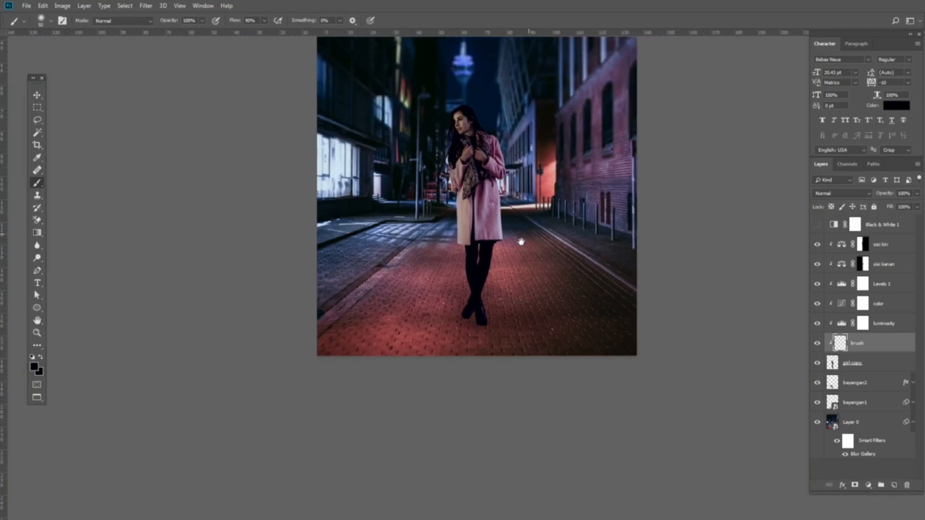
left_click(521, 241, "ctrl")
key("v")
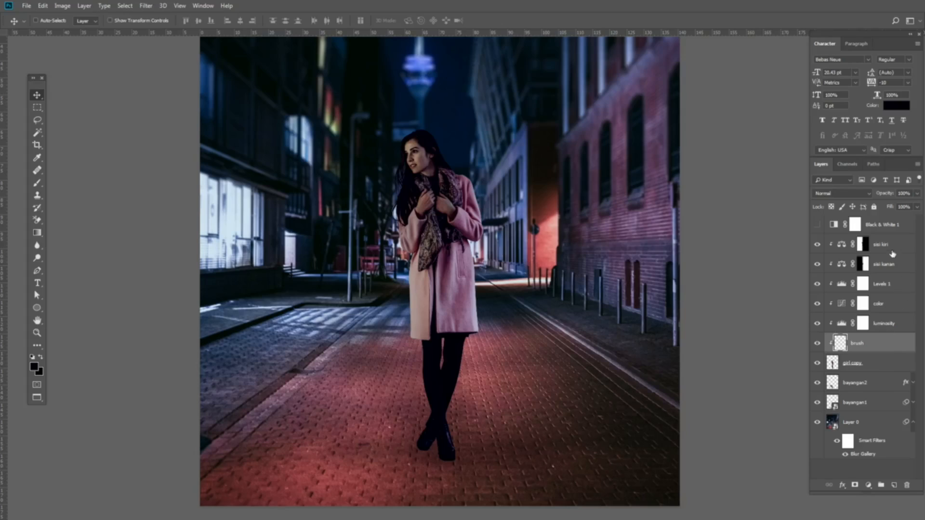
- Duplicate all layers from Layer 0 up to sisi kiri and convert the copies into a single smart object
left_click(914, 423)
left_click(878, 425)
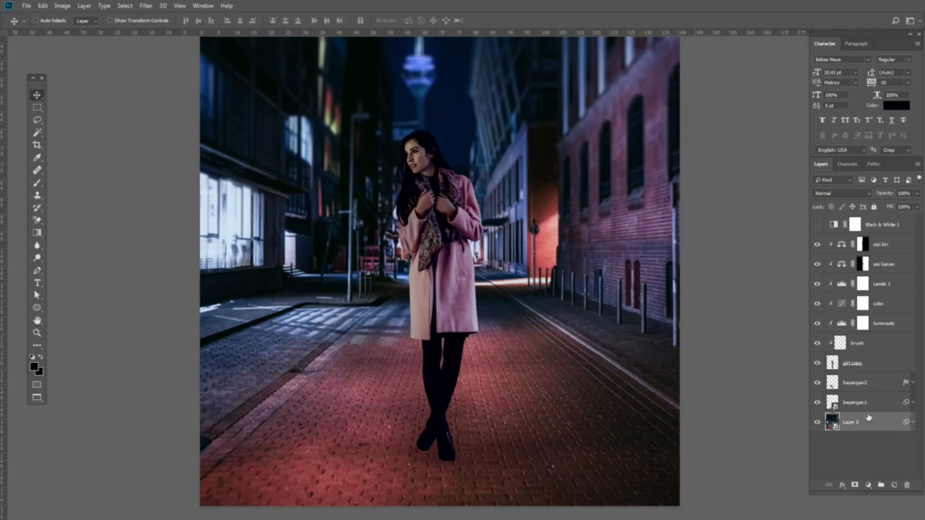
left_click(894, 249, "shift")
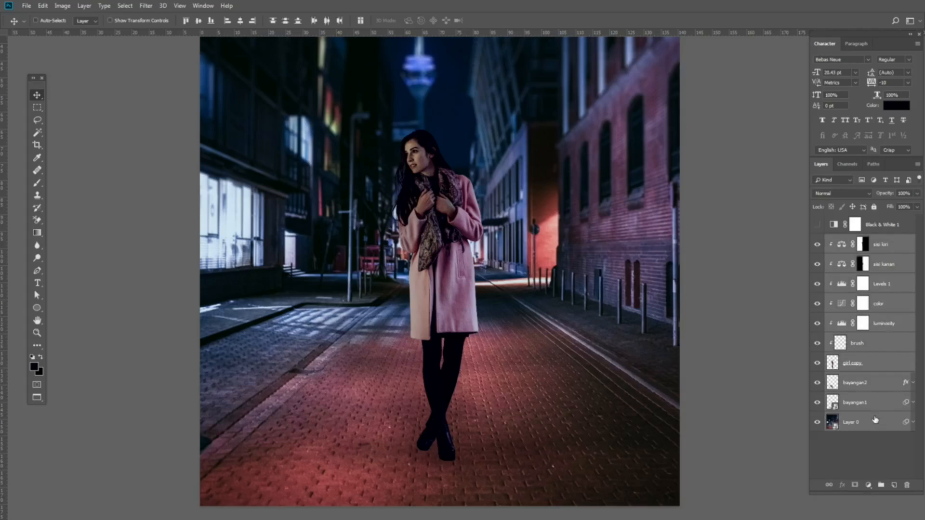
left_click_drag(875, 419, 893, 485)
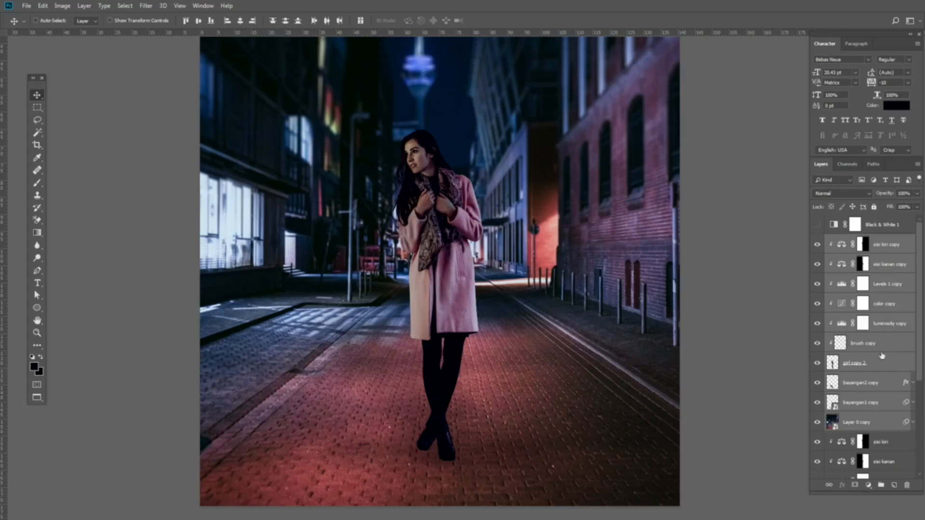
right_click(894, 311)
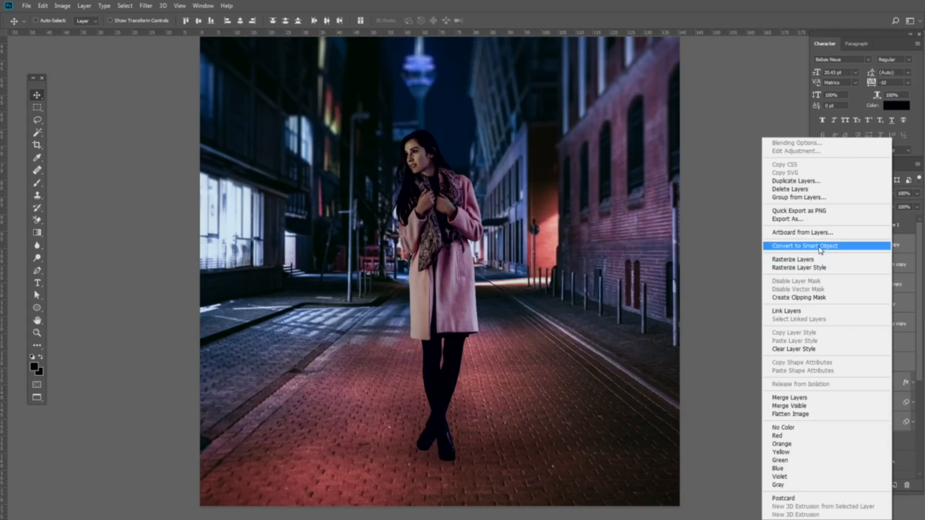
left_click(818, 245)
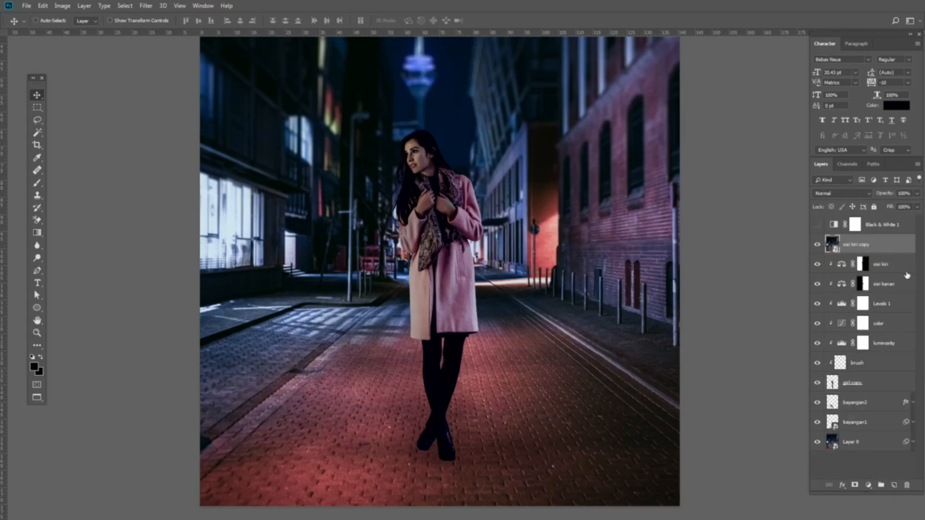
- Merge the original layers from sisi kiri down to Layer 0 into one layer
left_click(899, 268)
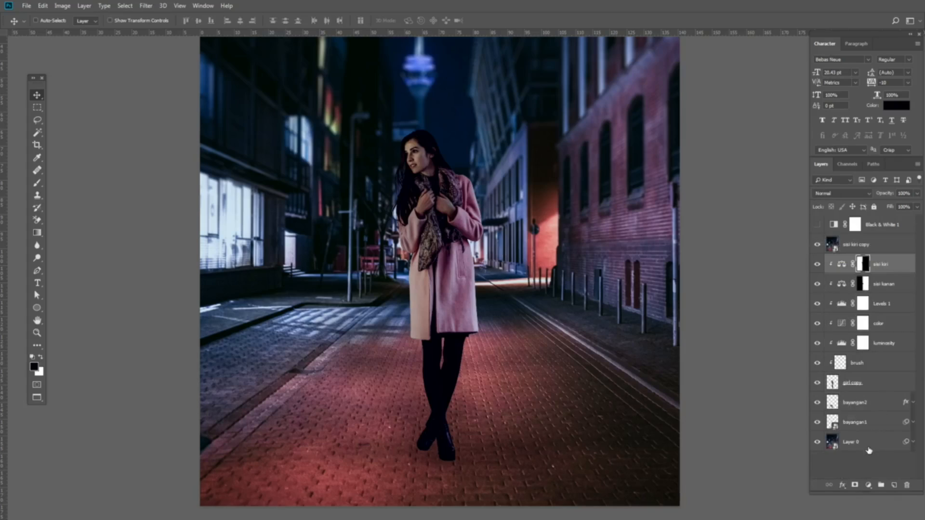
left_click(870, 447, "shift")
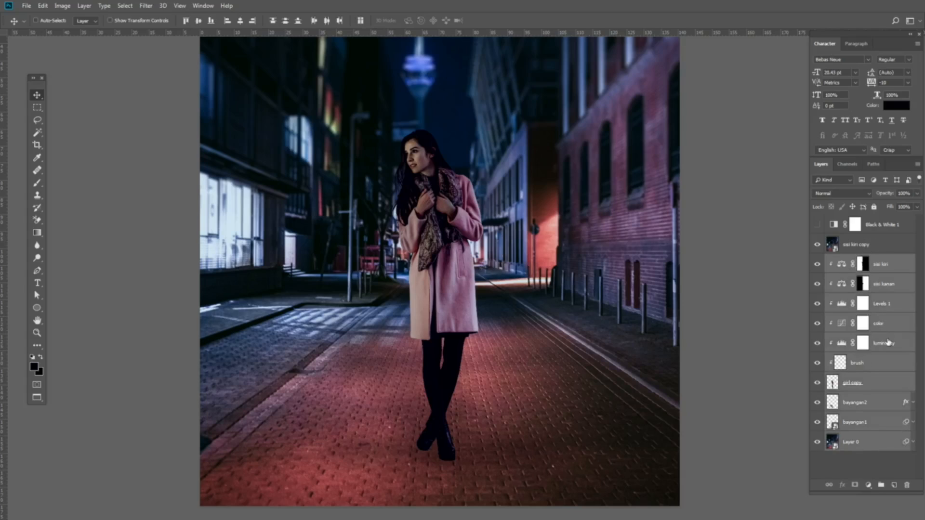
right_click(889, 342)
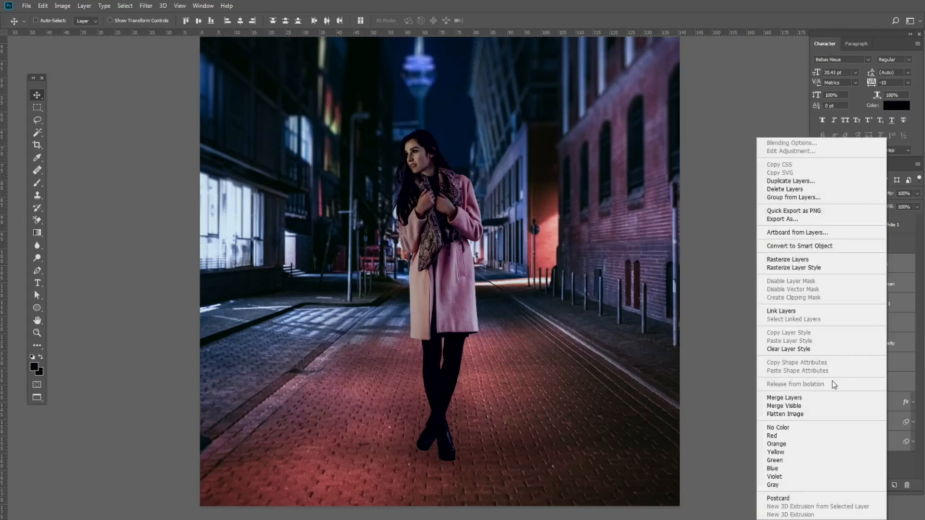
left_click(712, 354)
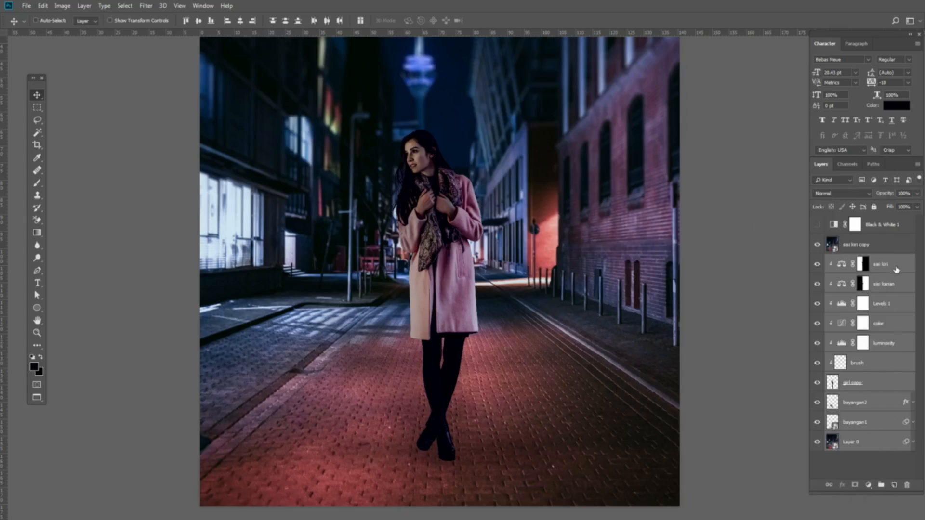
right_click(891, 357)
left_click(838, 399)
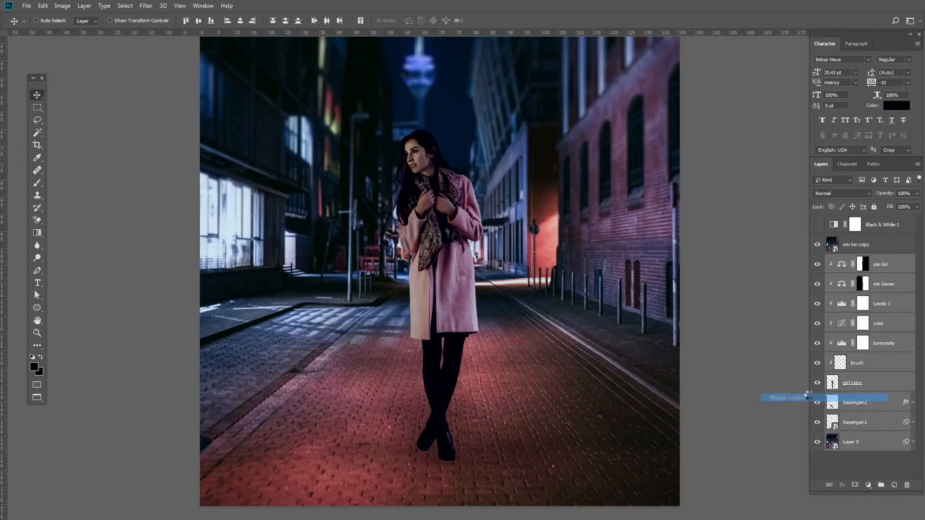
- Rename the merged layer before and the smart object layer after, leaving the after layer selected
double_click(850, 264)
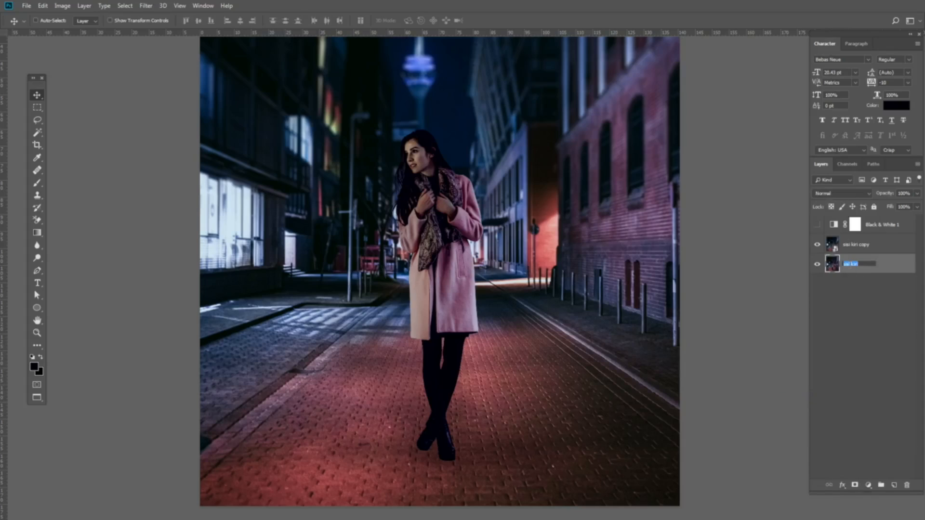
type("before")
key("Return")
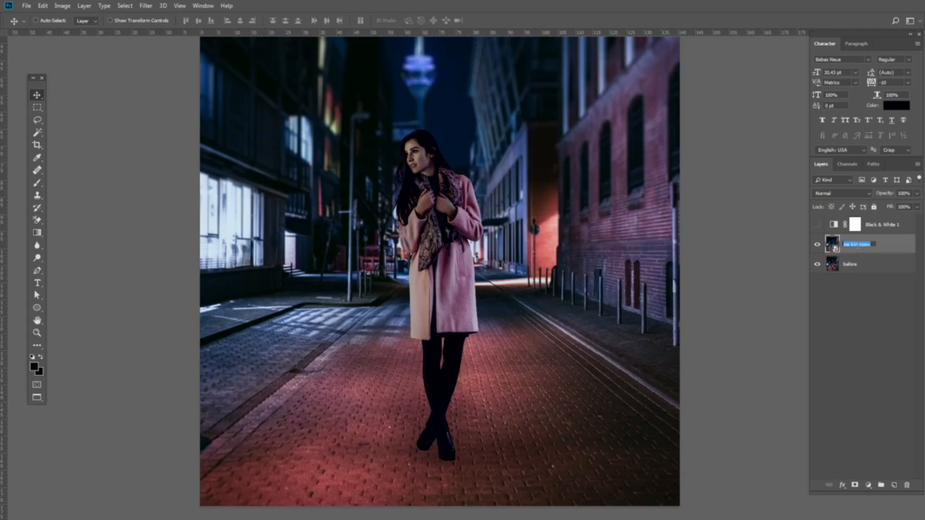
double_click(844, 245)
type("after")
key("Return")
left_click(849, 271)
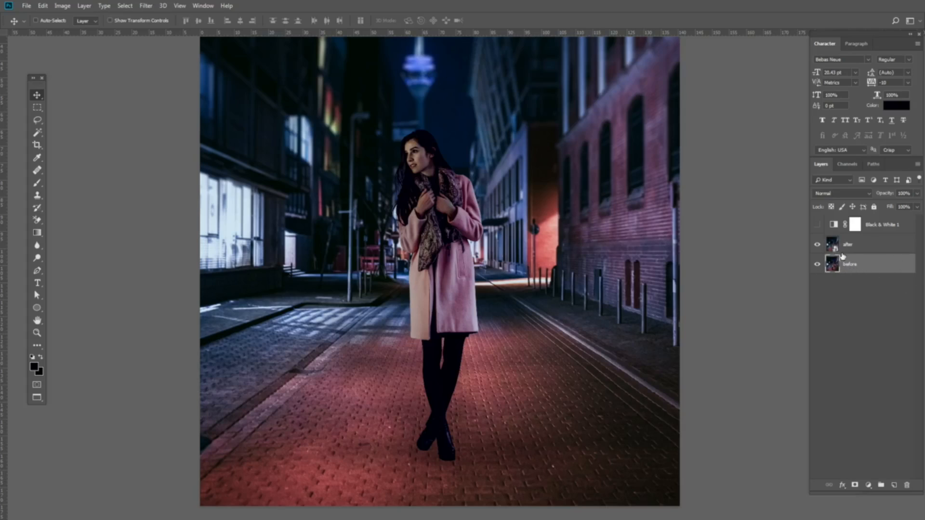
left_click(857, 246)
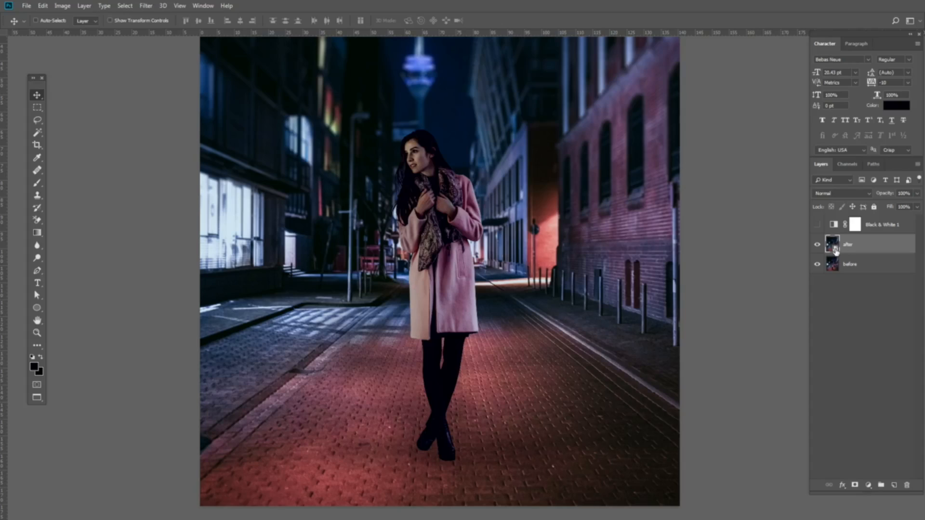
- Open the after smart object to examine the layers it contains, and return to the main street document
double_click(832, 244)
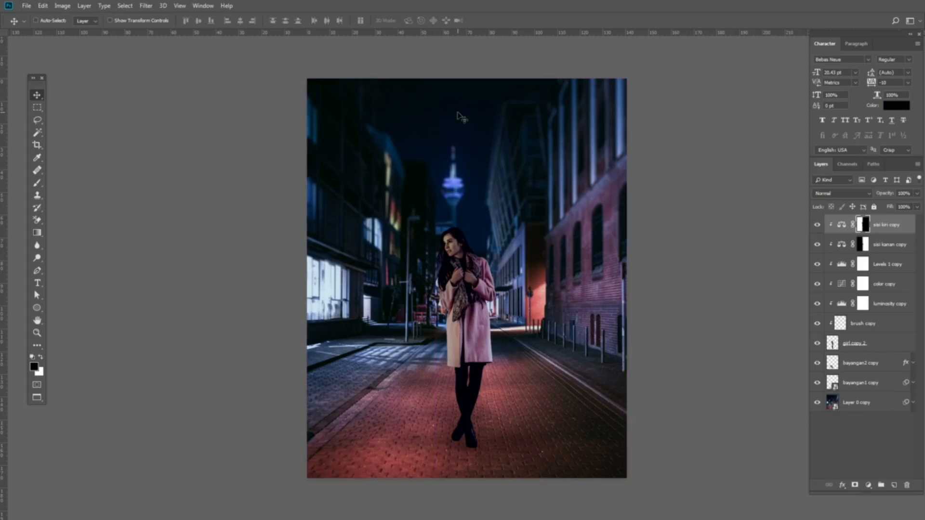
key("f")
key("f")
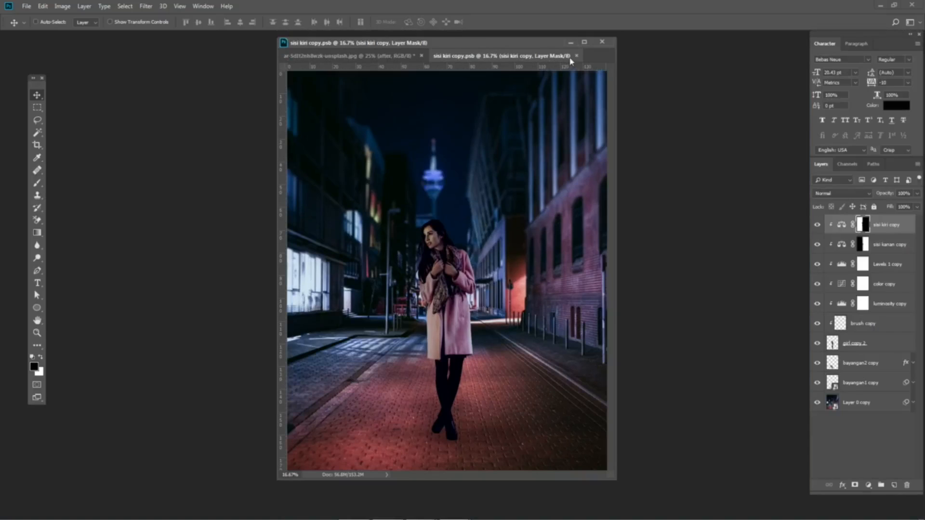
left_click(576, 56)
key("f")
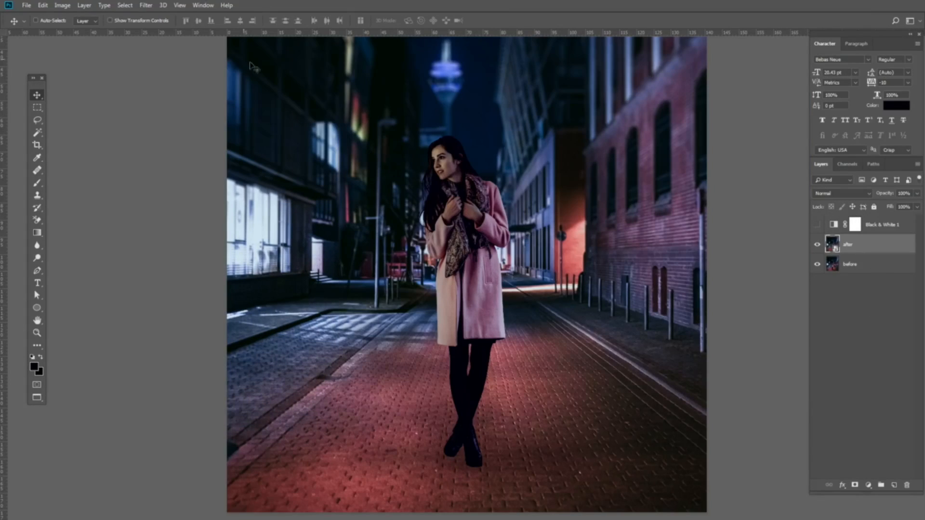
- Start the Camera Raw Filter on the after layer and review its Detail, HSL / Grayscale and Effects settings before returning to Basic
left_click(146, 5)
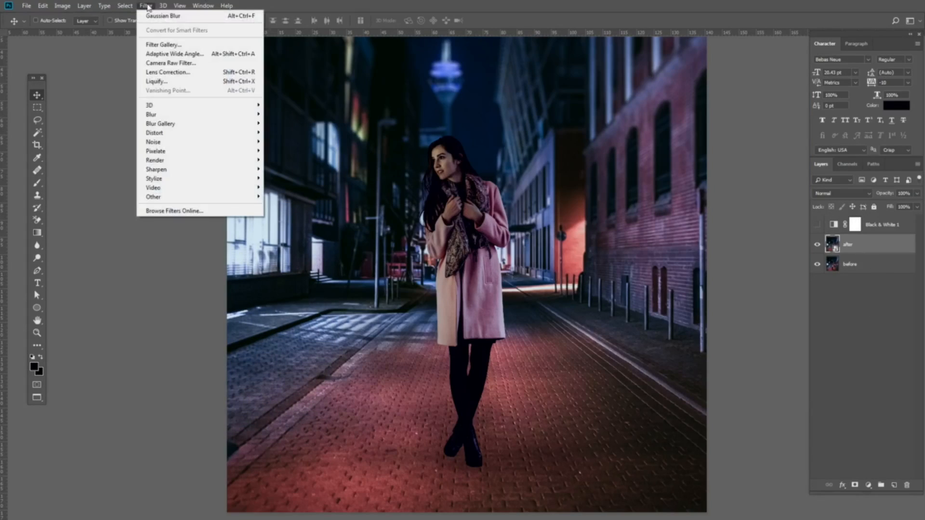
left_click(171, 63)
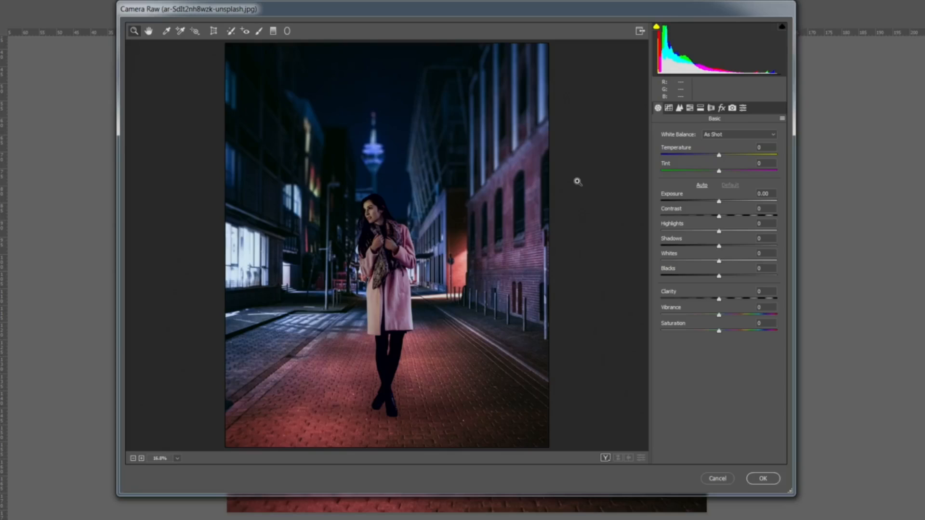
left_click(680, 109)
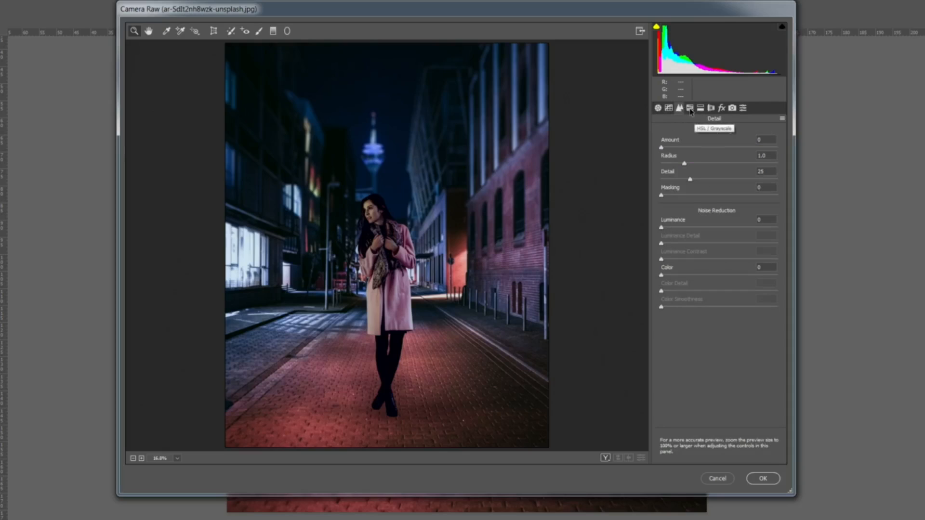
left_click(690, 109)
left_click(722, 109)
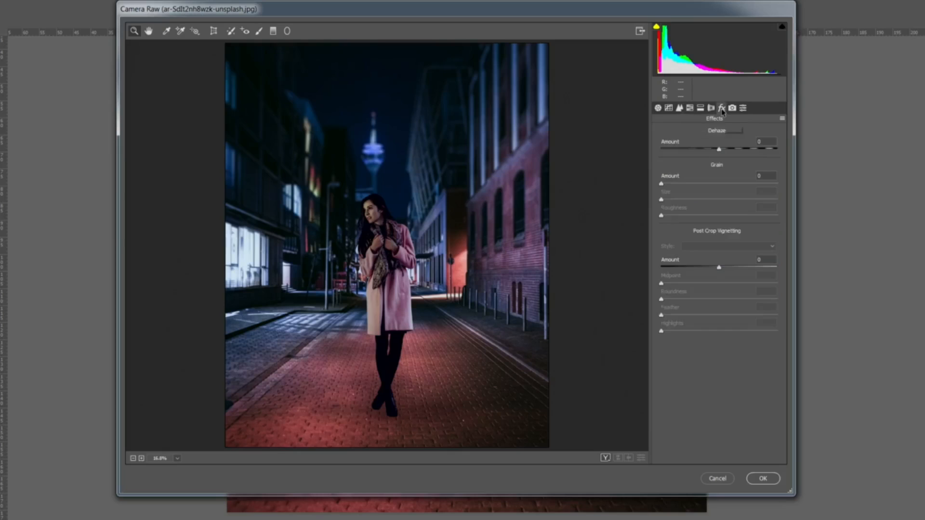
left_click(658, 109)
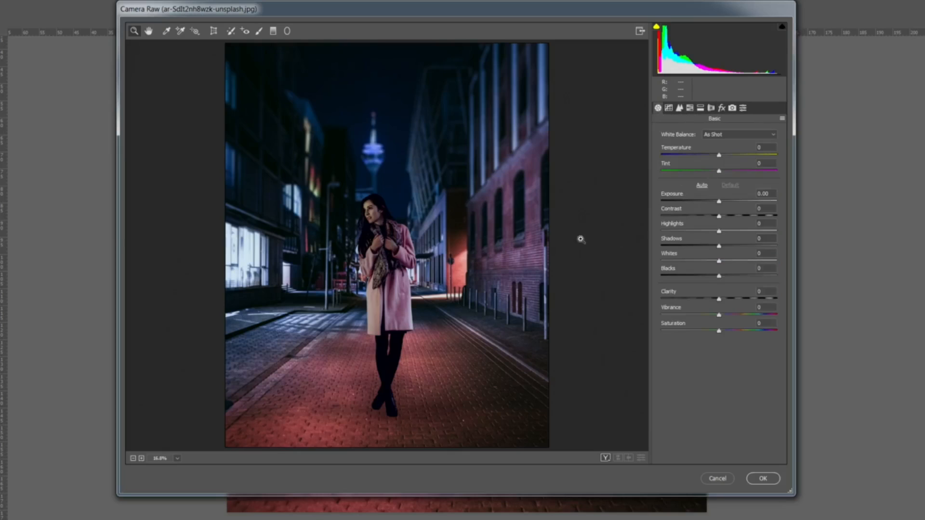
- Try a cooler white balance temperature of -12 on the image and reset it to 0
left_click(372, 233)
left_click(371, 233)
left_click_drag(382, 236, 389, 197)
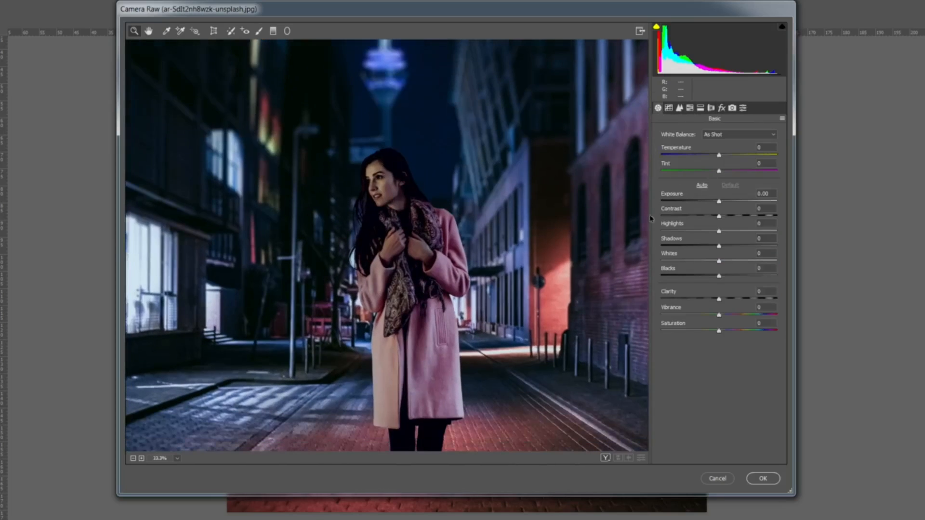
left_click_drag(484, 215, 467, 265)
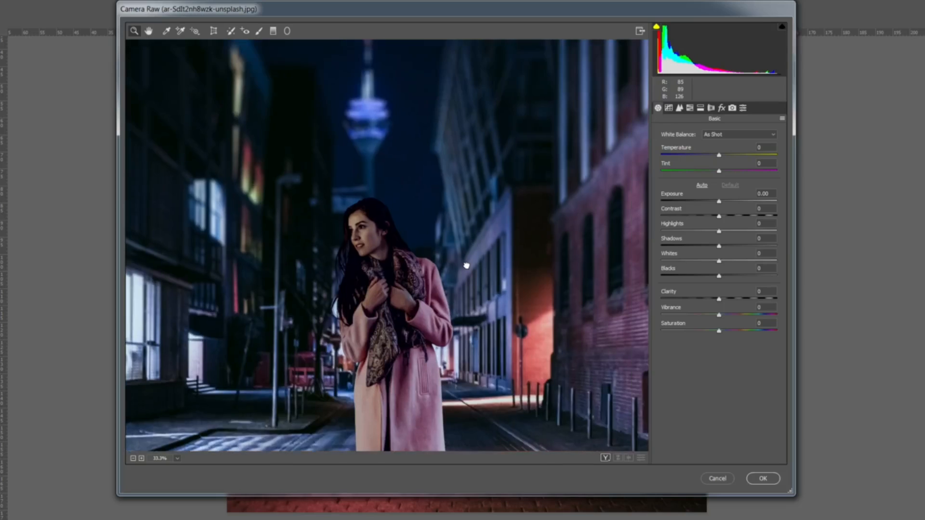
left_click(712, 155)
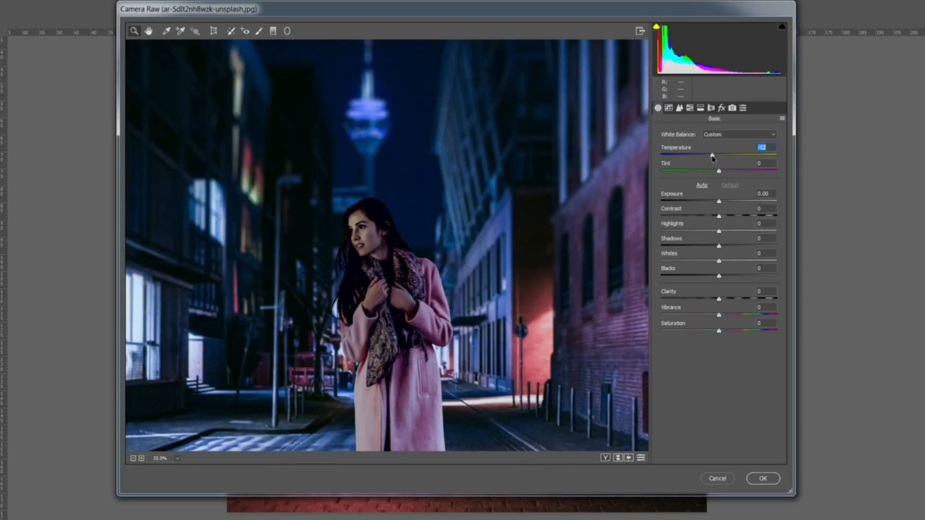
double_click(712, 156)
left_click_drag(546, 345, 557, 276)
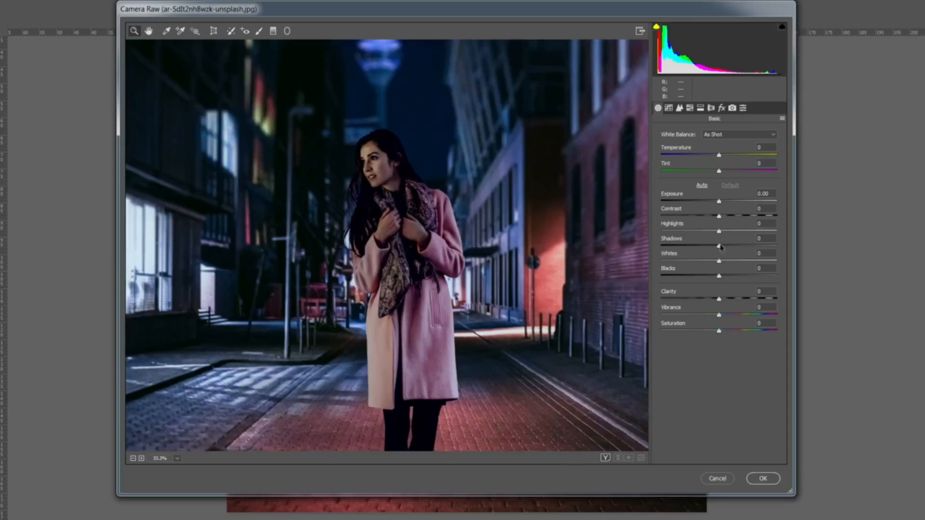
- Set the image's exposure to +0.40 and its contrast to +11
left_click(724, 201)
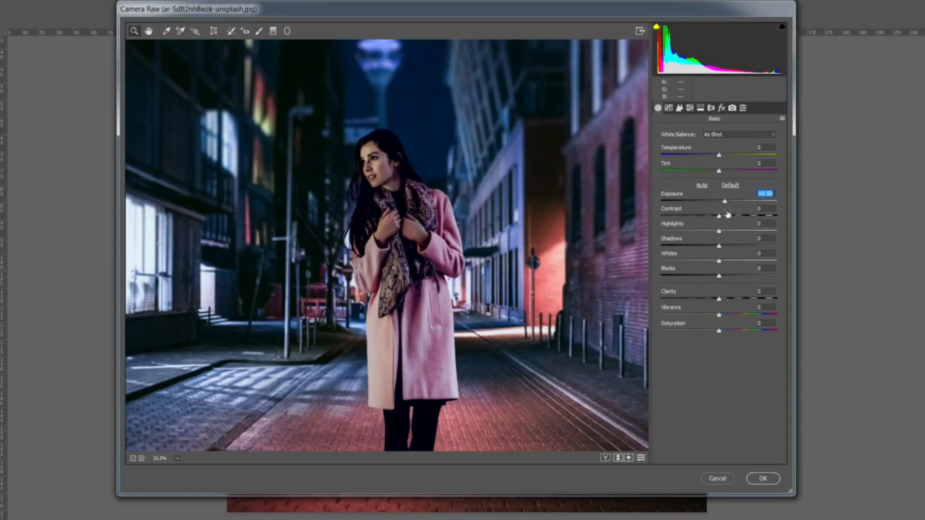
double_click(724, 200)
left_click(723, 201)
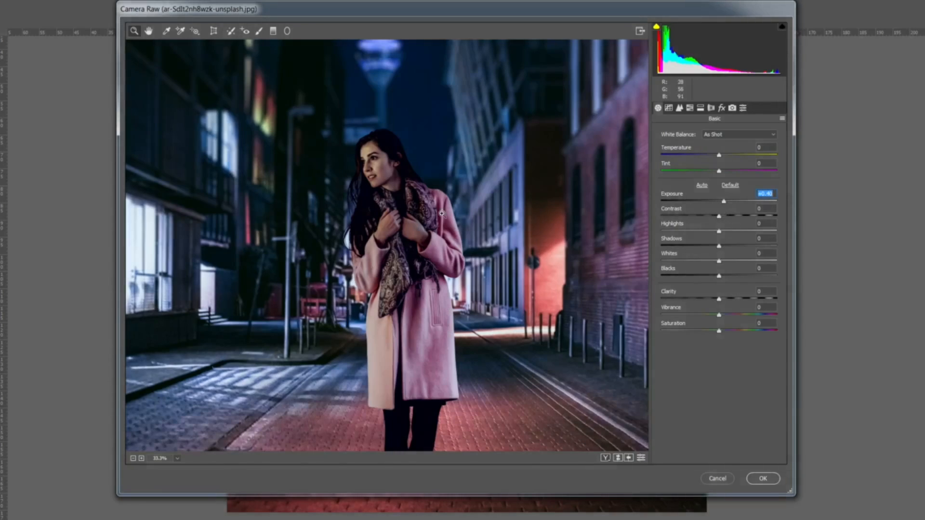
left_click_drag(421, 213, 421, 235)
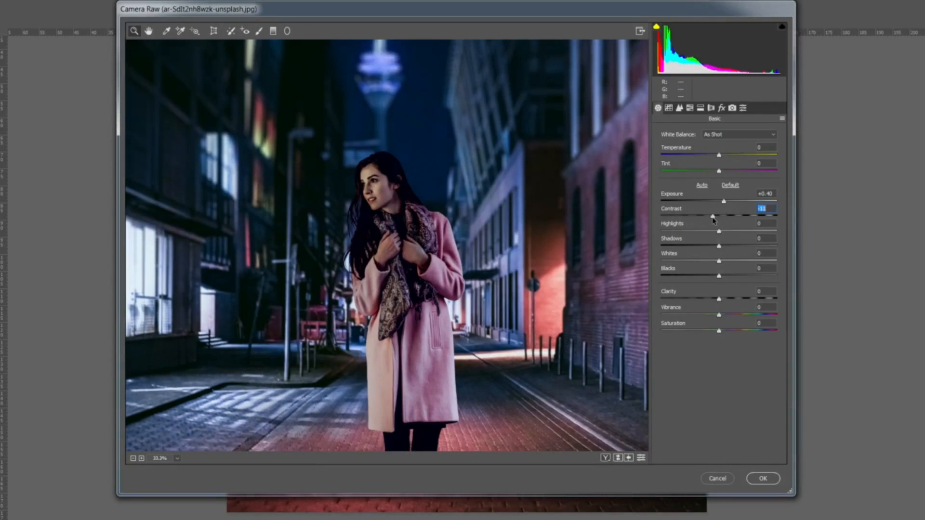
left_click_drag(718, 216, 726, 218)
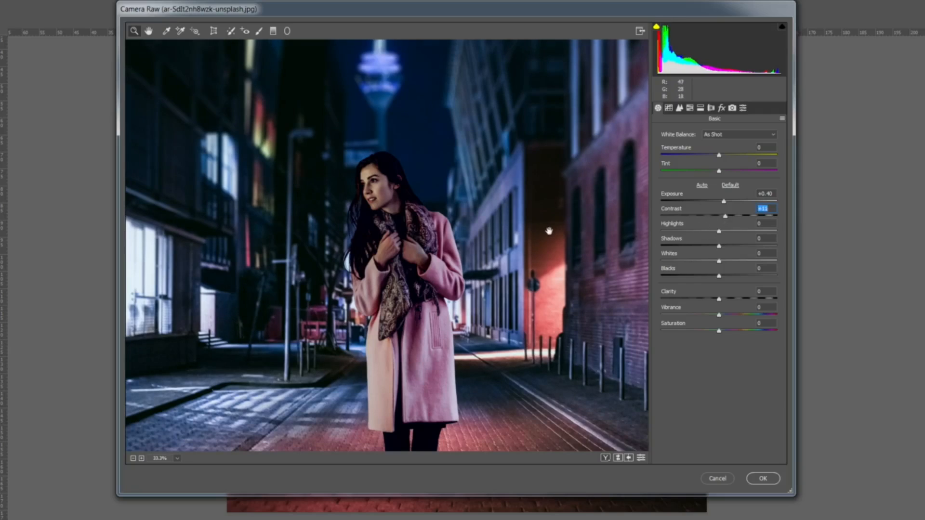
- Deepen the dark tones by setting Shadows to -17 and Blacks to -13
left_click_drag(549, 231, 553, 225)
left_click_drag(721, 247, 709, 248)
key("ctrl+minus")
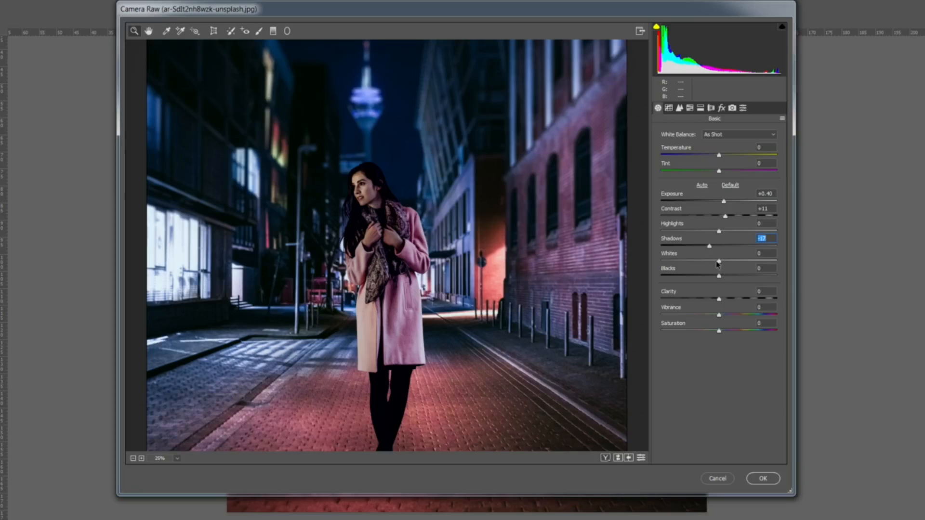
left_click_drag(719, 276, 711, 276)
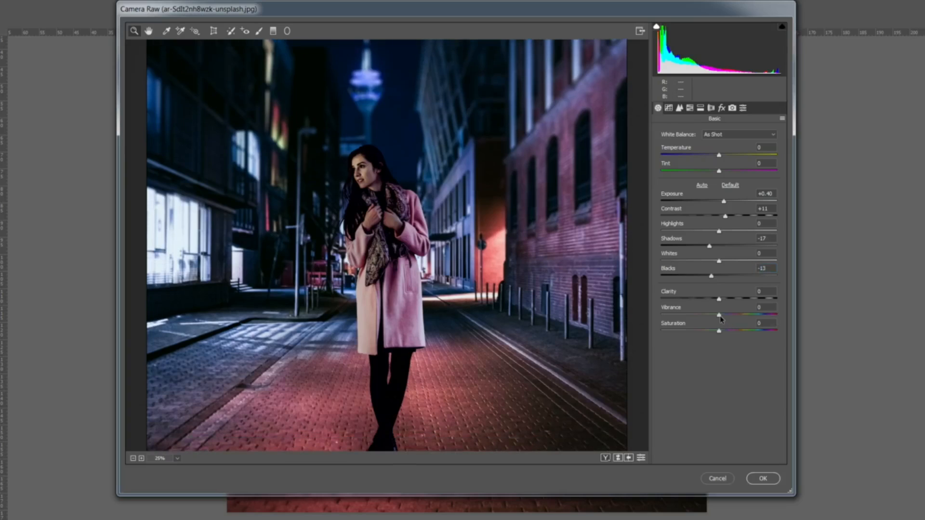
- Raise Vibrance to +15 and Clarity to +42 to strengthen the street's color and texture
left_click_drag(719, 315, 745, 306)
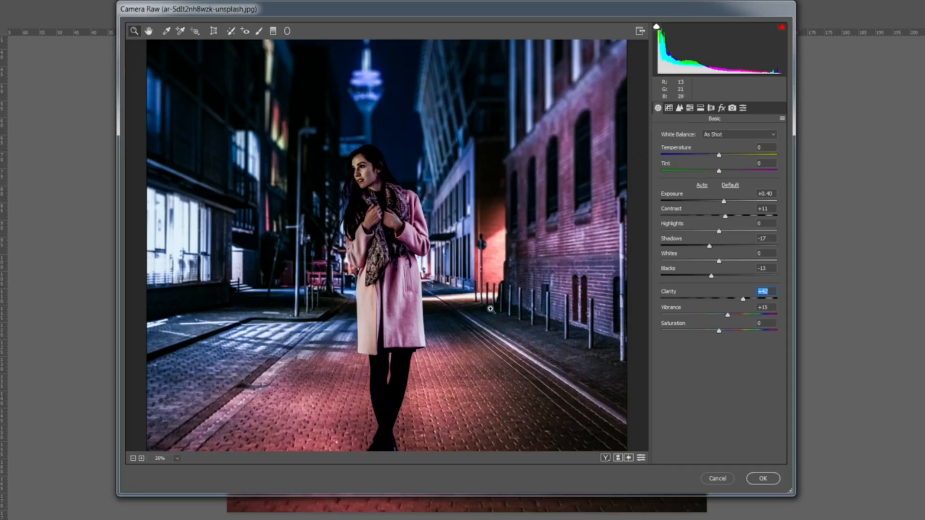
left_click_drag(448, 230, 406, 328)
left_click_drag(506, 278, 457, 228)
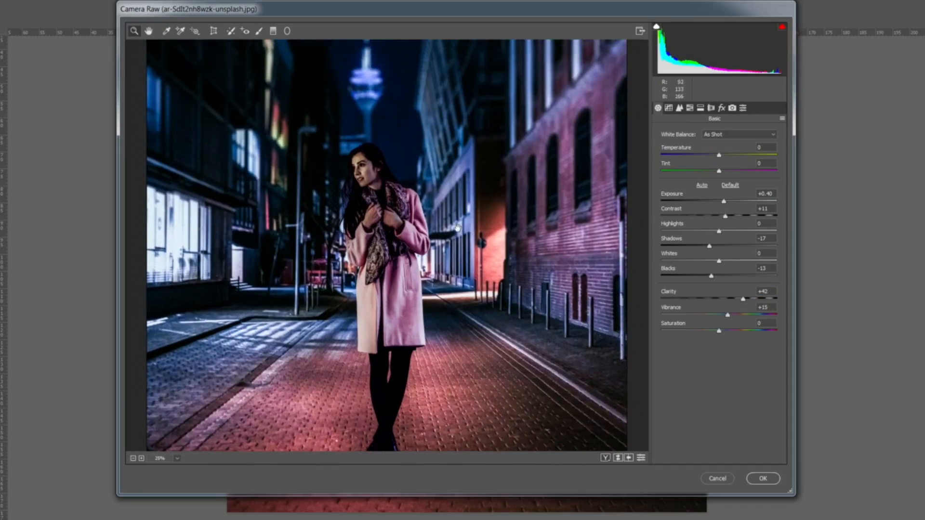
- Set the sharpening amount to 6 in the Detail settings
left_click(680, 108)
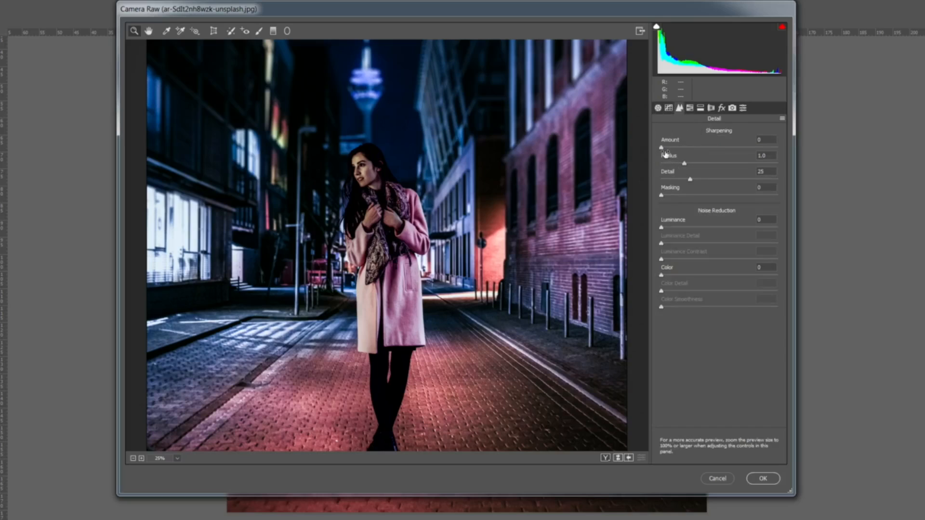
key("ctrl+plus")
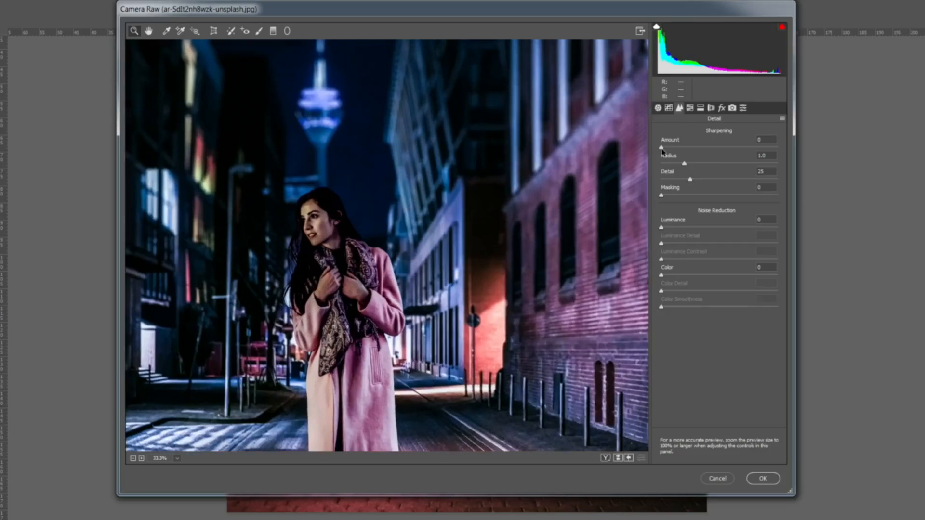
left_click_drag(662, 149, 666, 147)
- Smooth the grain on the woman's face with Luminance noise reduction at 47 and Luminance Detail at 80
key("ctrl+plus")
left_click(333, 232)
left_click(393, 212)
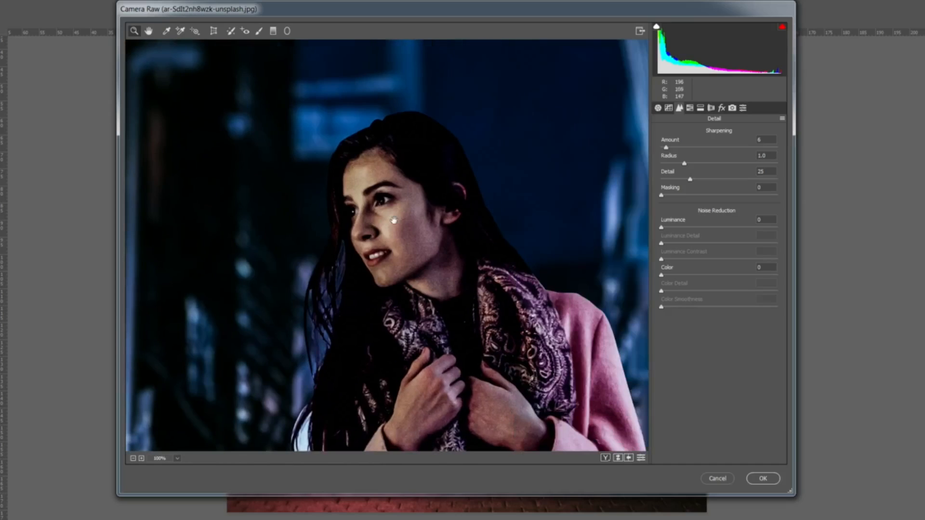
left_click(407, 223)
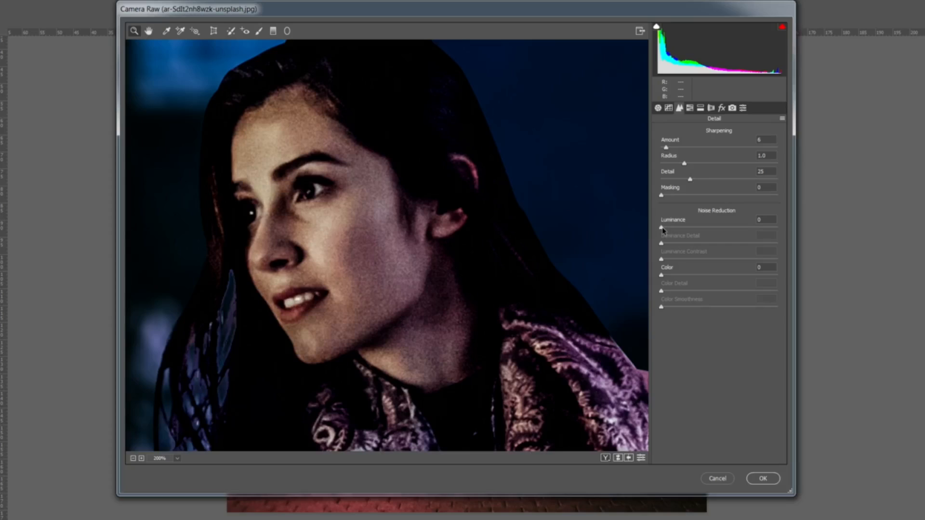
left_click_drag(662, 230, 697, 229)
double_click(696, 227)
left_click_drag(660, 230, 717, 231)
left_click_drag(720, 247, 756, 251)
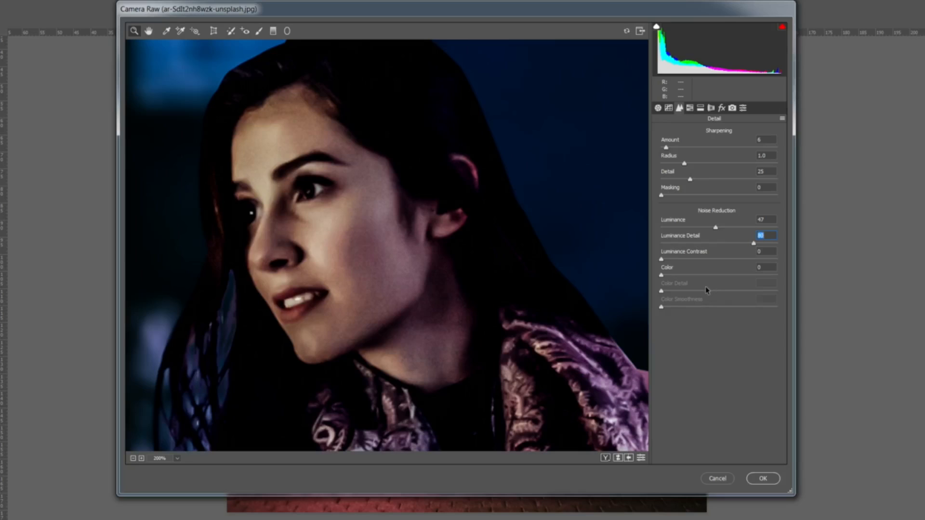
- Limit the sharpening to edges by setting Masking to 56 while previewing the black-and-white mask
left_click(405, 253, "alt")
left_click(406, 254, "alt")
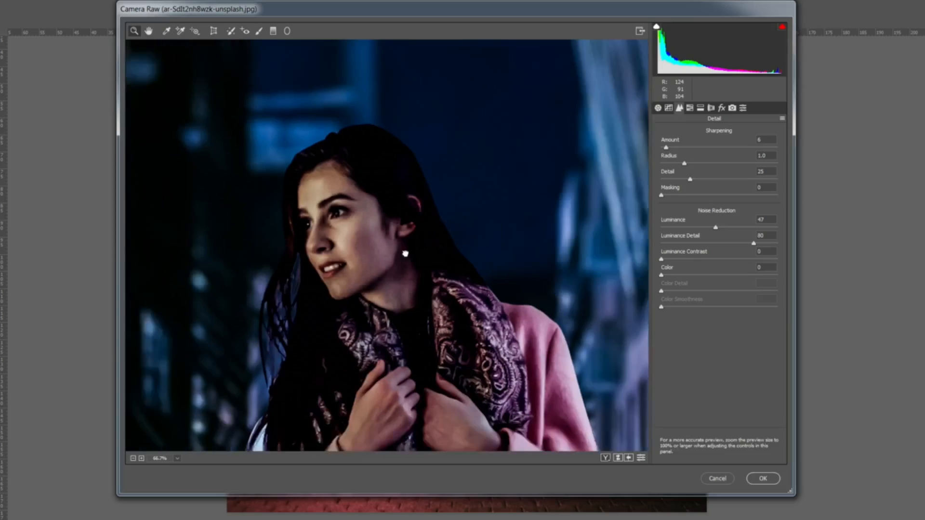
left_click(405, 253, "alt")
left_click(405, 253, "alt")
left_click_drag(406, 263, 462, 197)
left_click(467, 230, "alt")
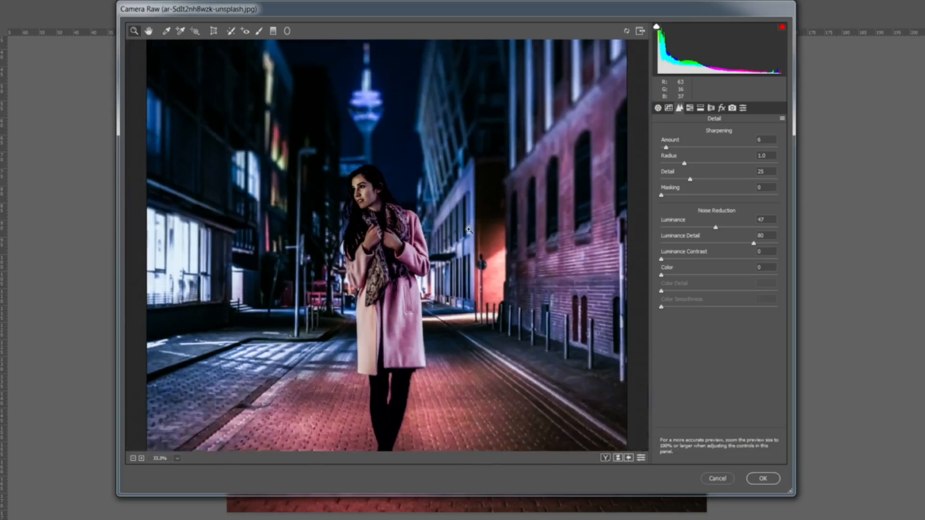
left_click(469, 230)
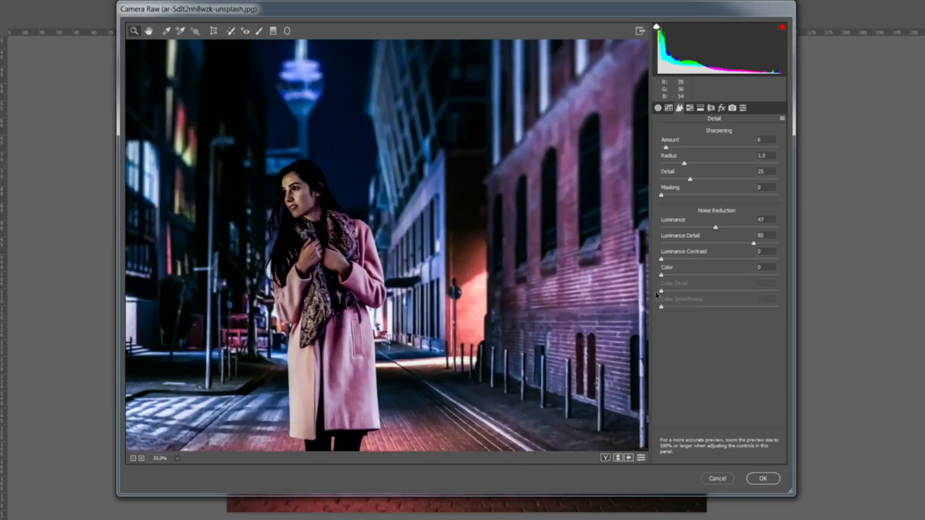
left_click(662, 198, "alt")
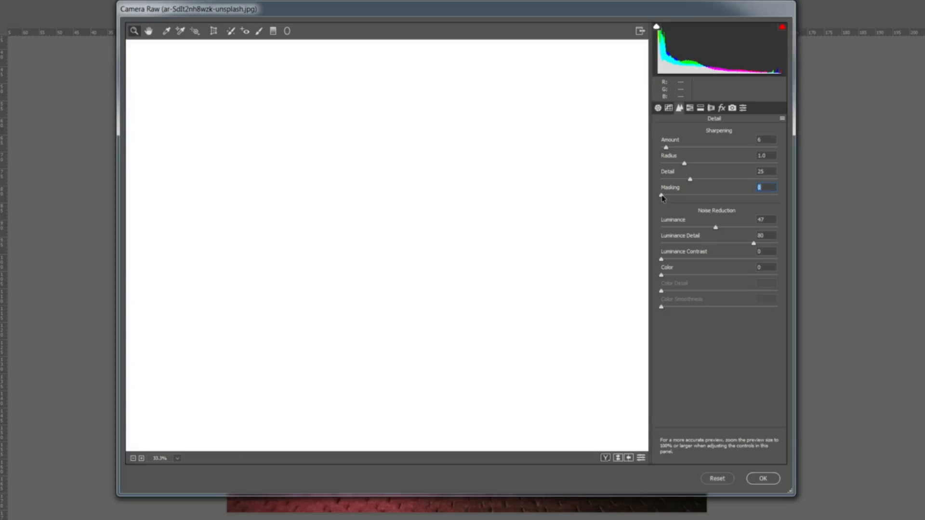
left_click_drag(665, 198, 730, 200)
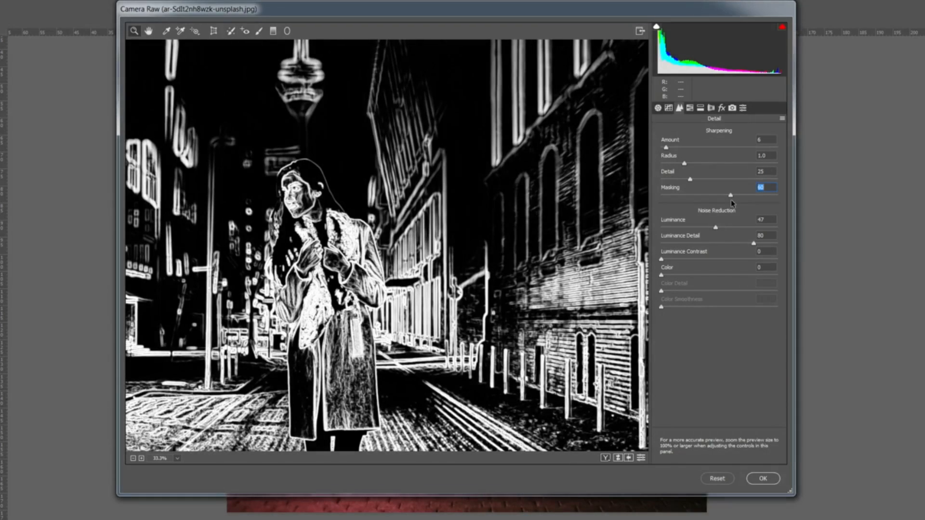
left_click_drag(730, 200, 727, 198)
- Examine the sharpened and denoised result on the woman and across the whole image
left_click(322, 233)
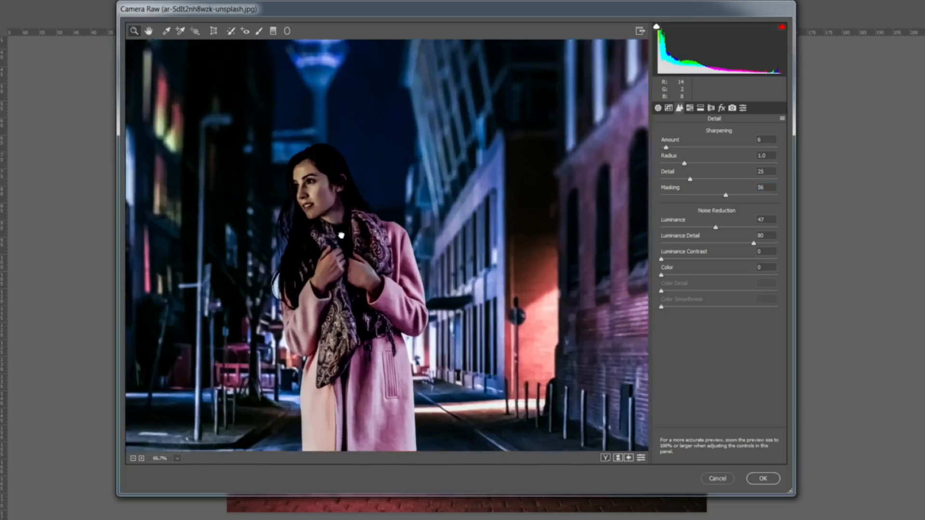
key("ctrl+minus")
key("ctrl+minus")
key("ctrl+minus")
key("ctrl+minus")
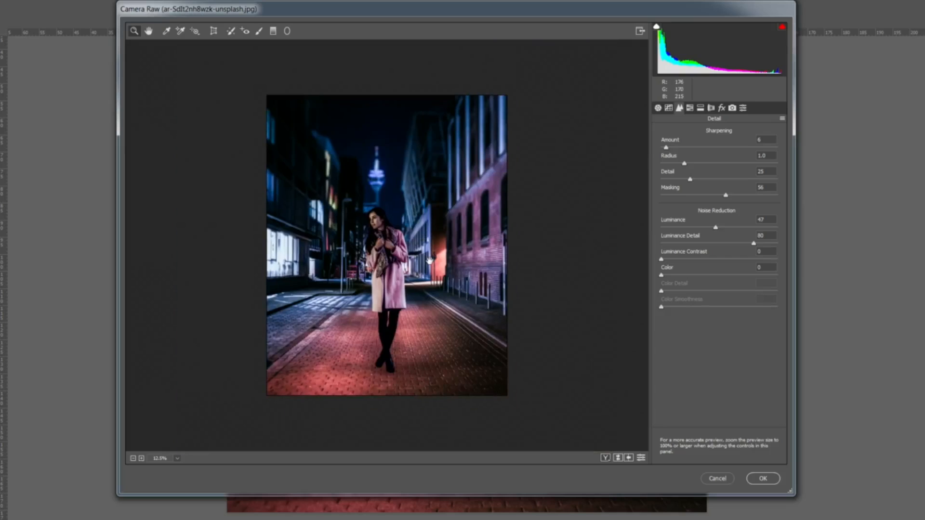
key("ctrl+plus")
key("ctrl+plus")
left_click(426, 221)
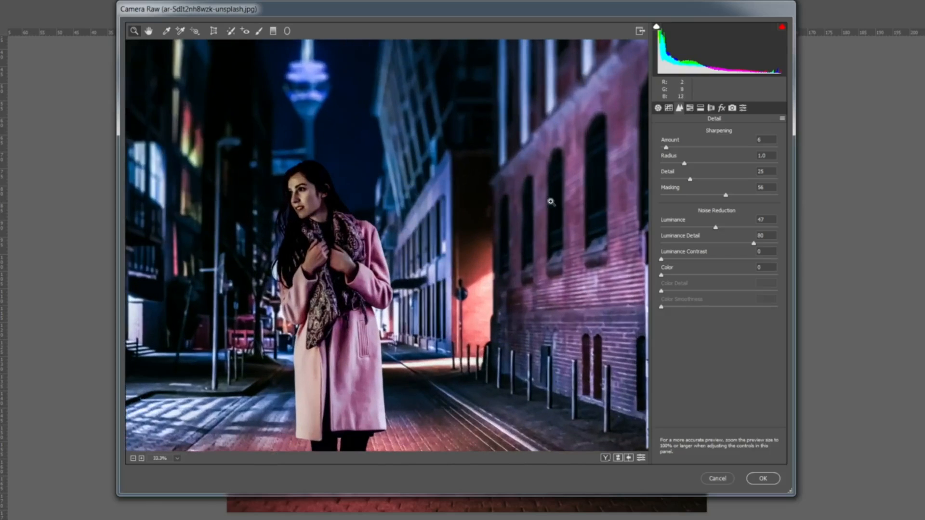
- Review the HSL saturation and luminance adjustments, and shift the hue of the Blues to about -48
left_click(690, 108)
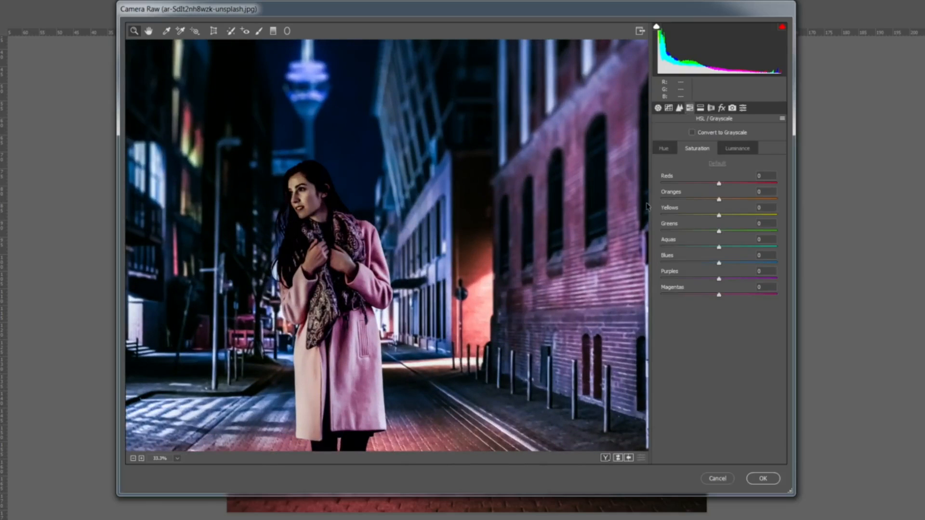
left_click_drag(428, 256, 461, 194)
left_click(451, 213, "alt")
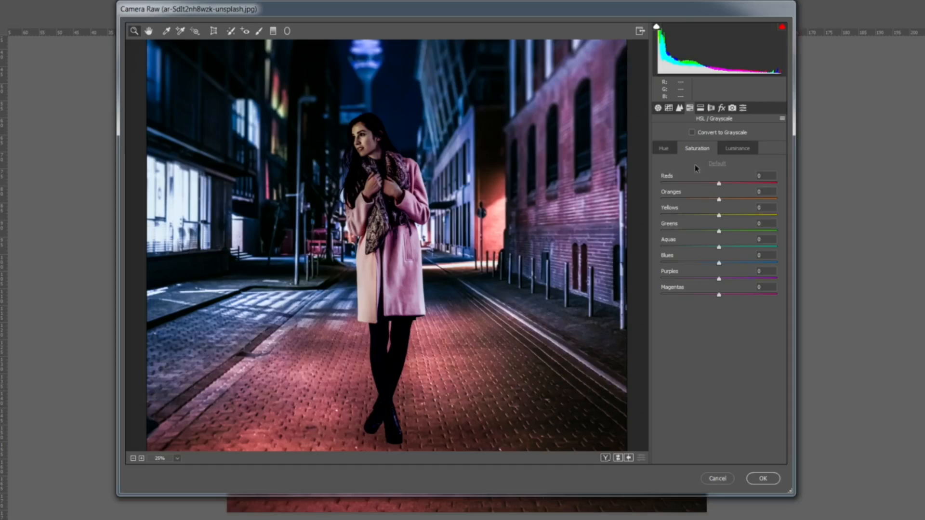
left_click(659, 149)
left_click(697, 148)
left_click(740, 149)
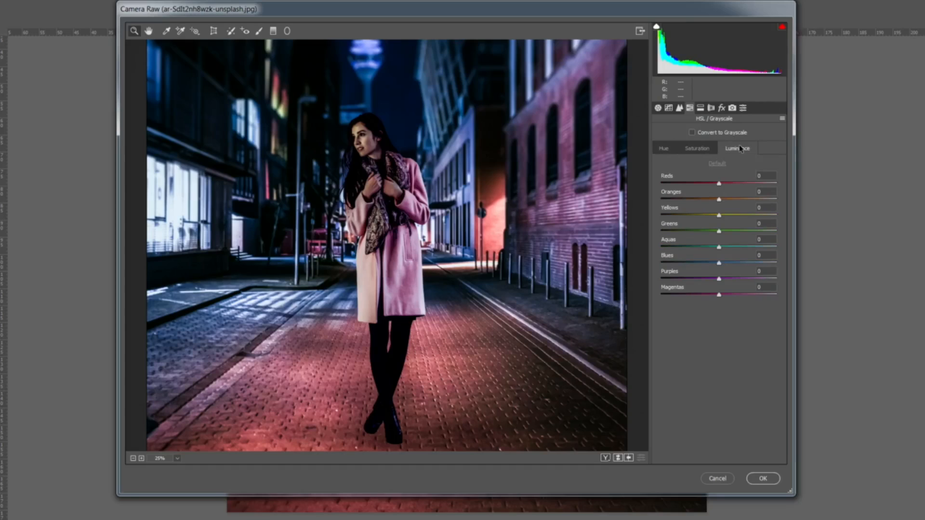
left_click(663, 150)
left_click_drag(503, 190, 479, 257)
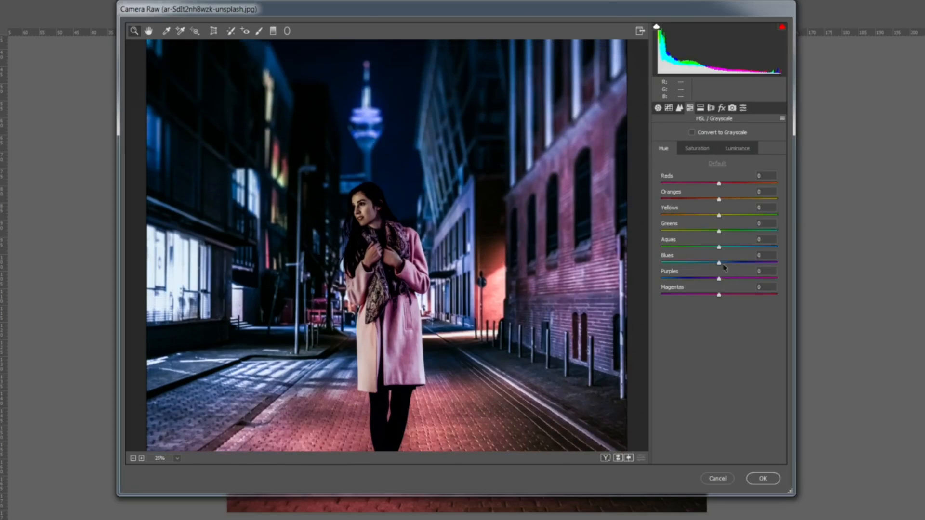
left_click_drag(719, 263, 692, 264)
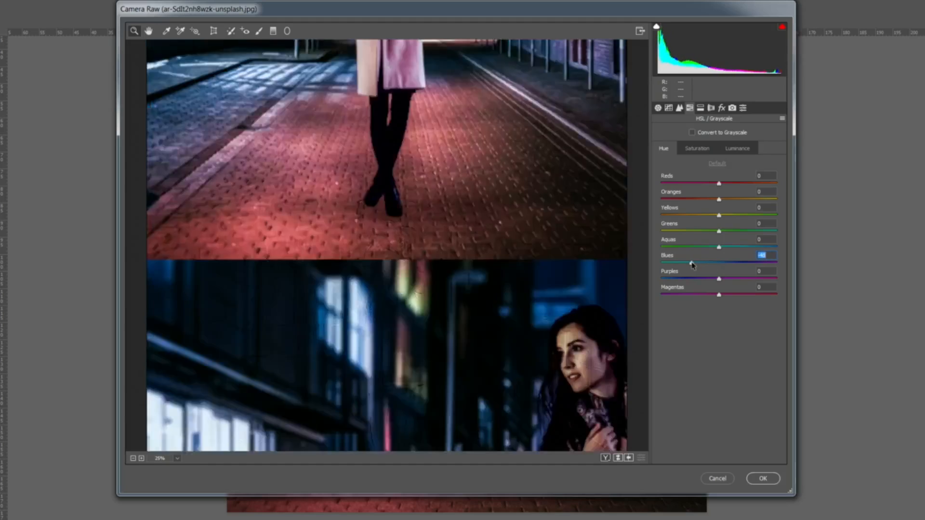
- Undo the last hue shift of the Blues and set their hue to +9
key("ctrl+z")
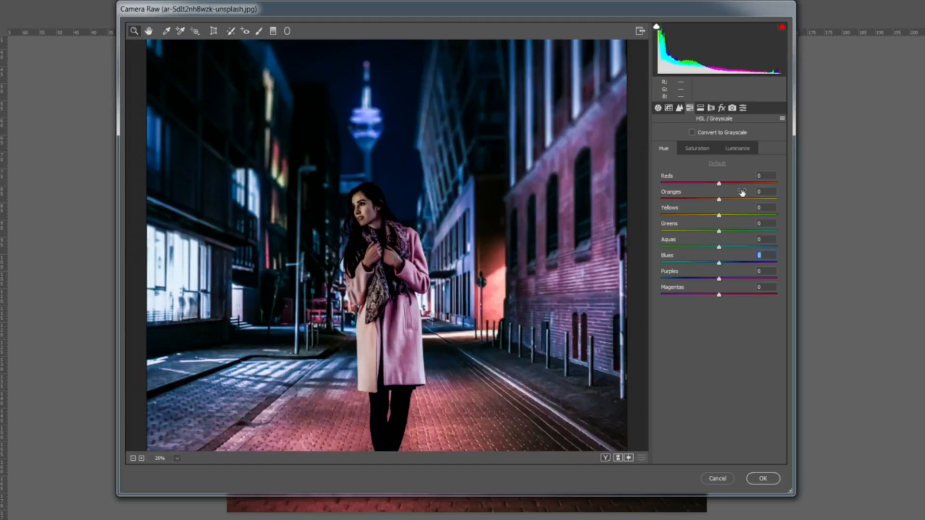
mouse_move(719, 263)
left_mouse_down()
mouse_move(708, 265)
mouse_move(726, 265)
left_mouse_up()
left_click_drag(509, 303, 519, 251)
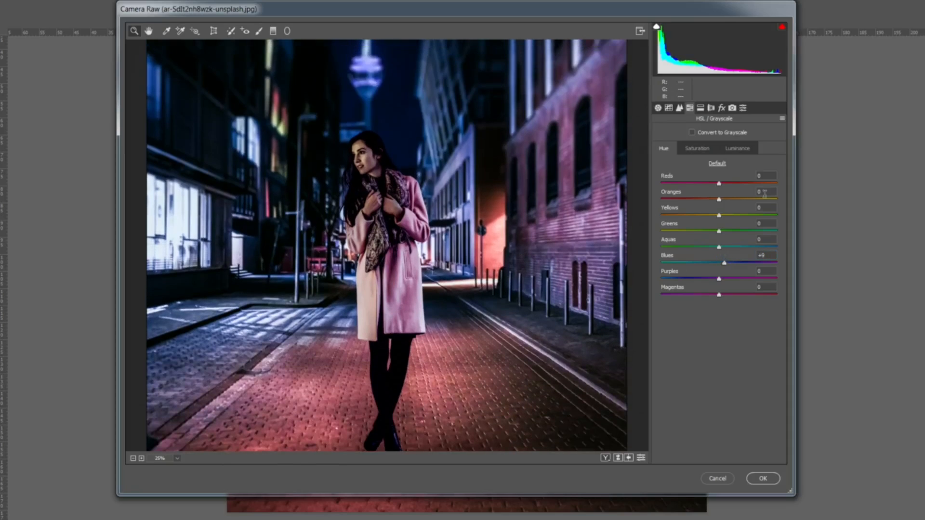
- Try out saturation changes on the Magentas and review the HSL luminance adjustments
left_click(699, 149)
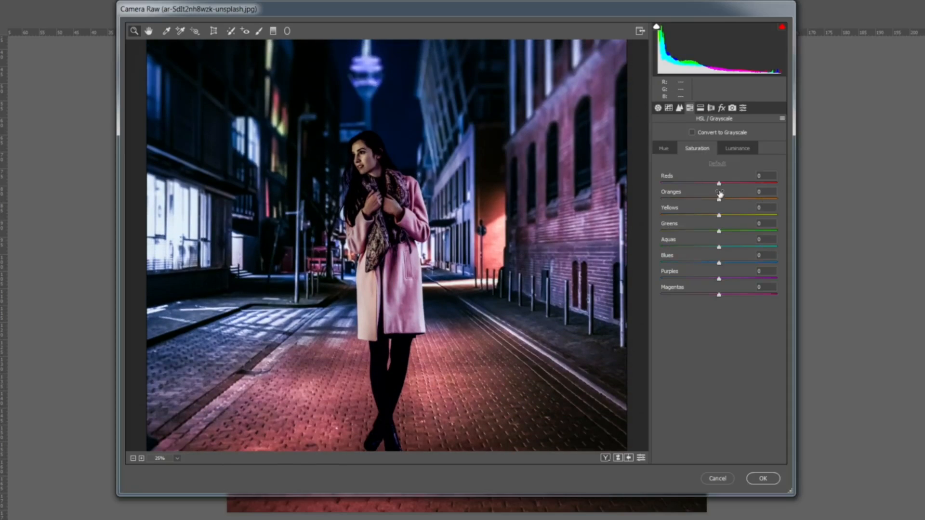
scroll(549, 263, "up", 4)
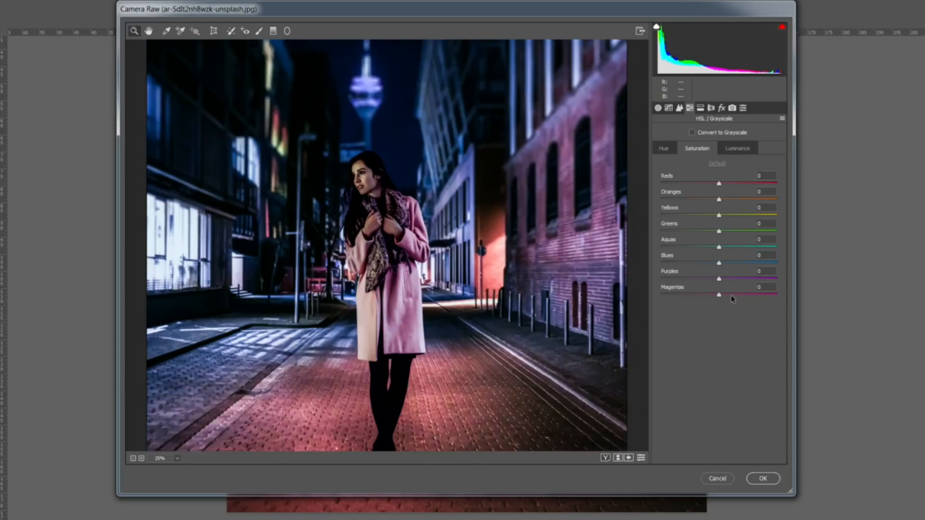
scroll(545, 274, "down", 4)
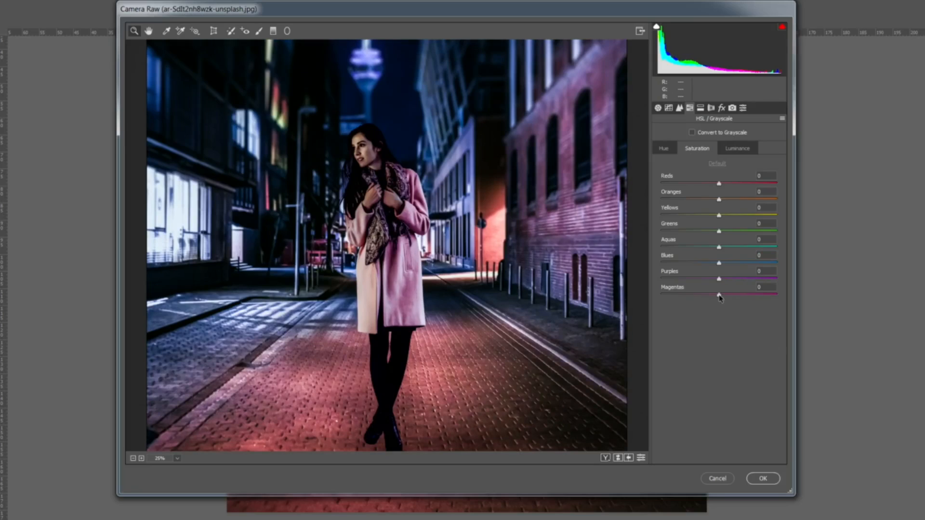
mouse_move(718, 295)
left_mouse_down()
mouse_move(666, 296)
mouse_move(732, 296)
left_mouse_up()
double_click(666, 295)
left_click(738, 148)
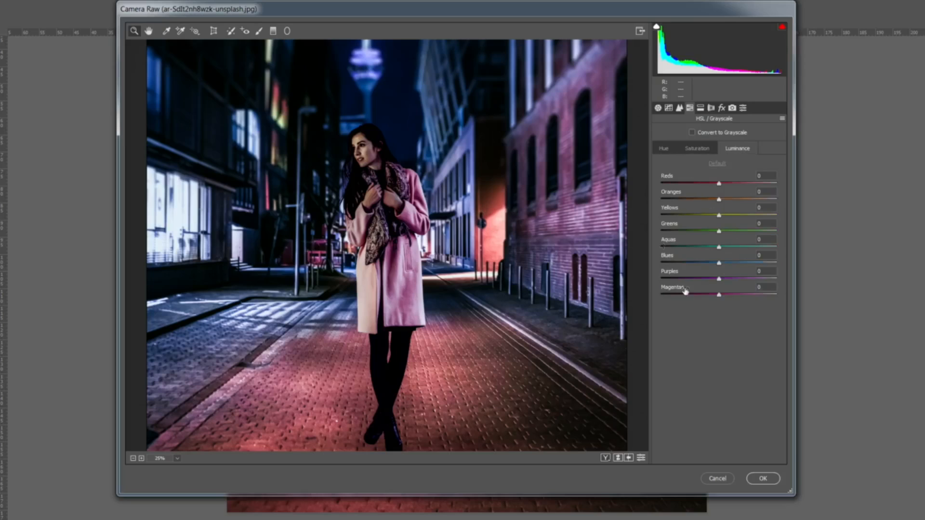
left_click_drag(534, 204, 488, 154)
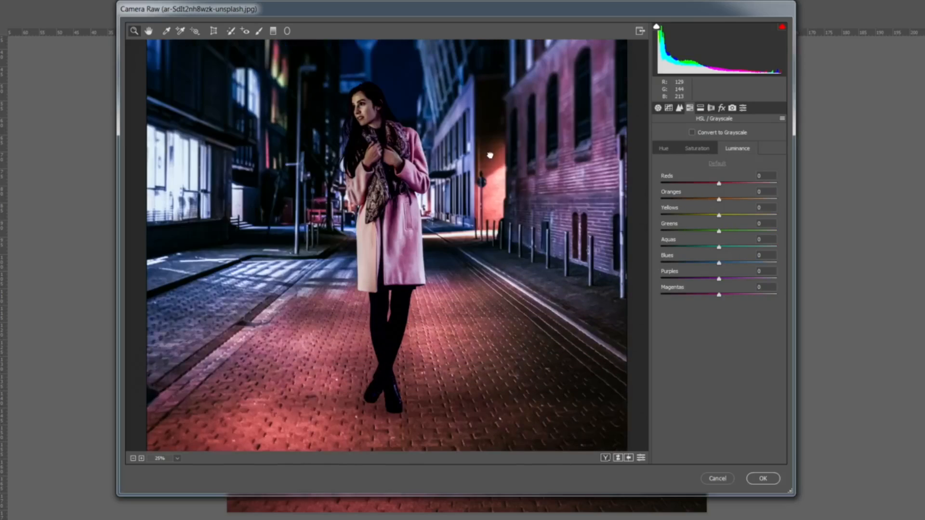
left_click_drag(533, 249, 534, 258)
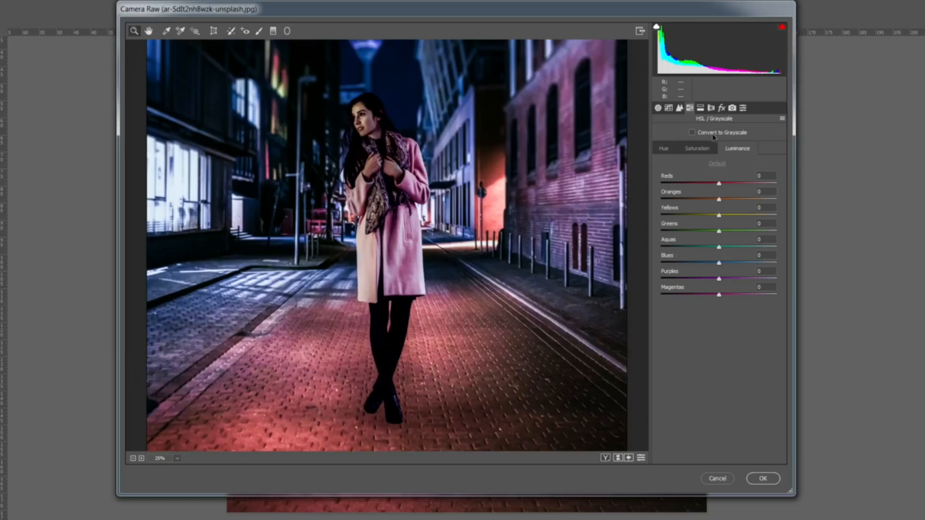
- Try a positive lens distortion correction on the image and undo it
left_click(701, 109)
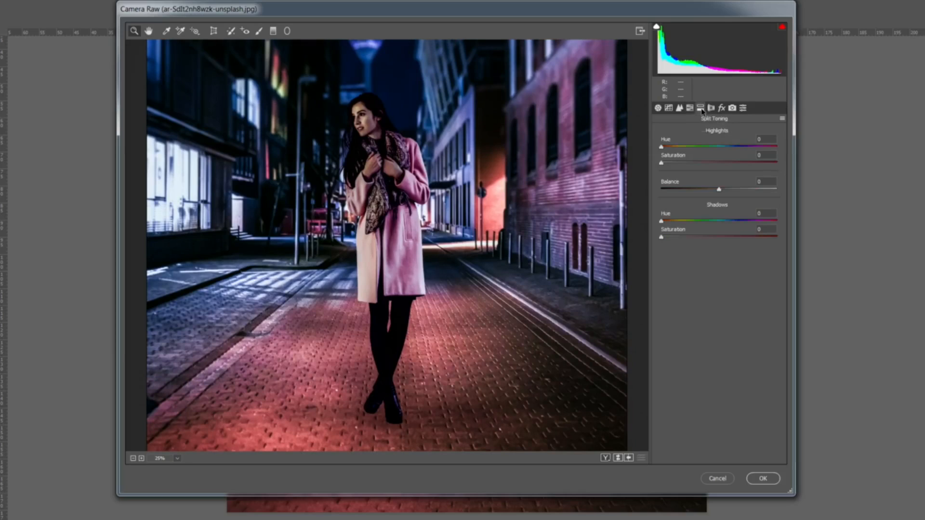
left_click(711, 108)
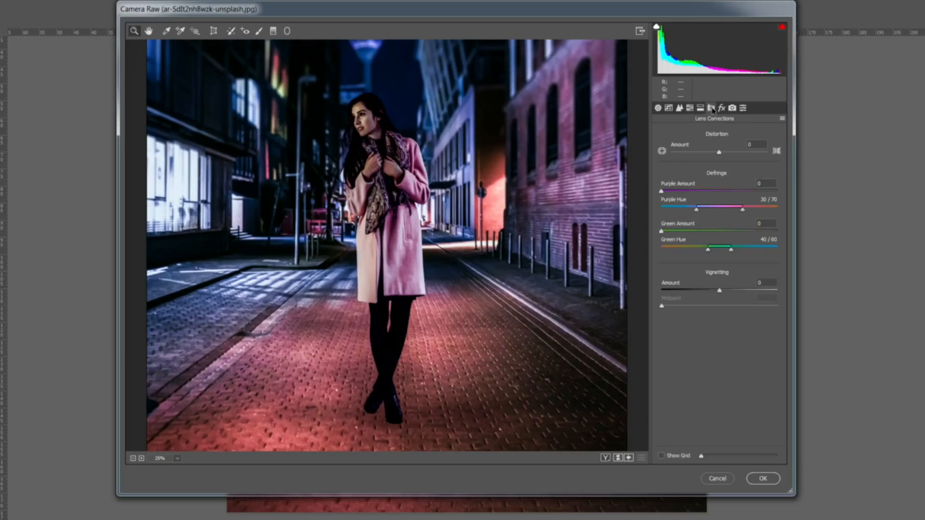
left_click_drag(719, 152, 734, 160)
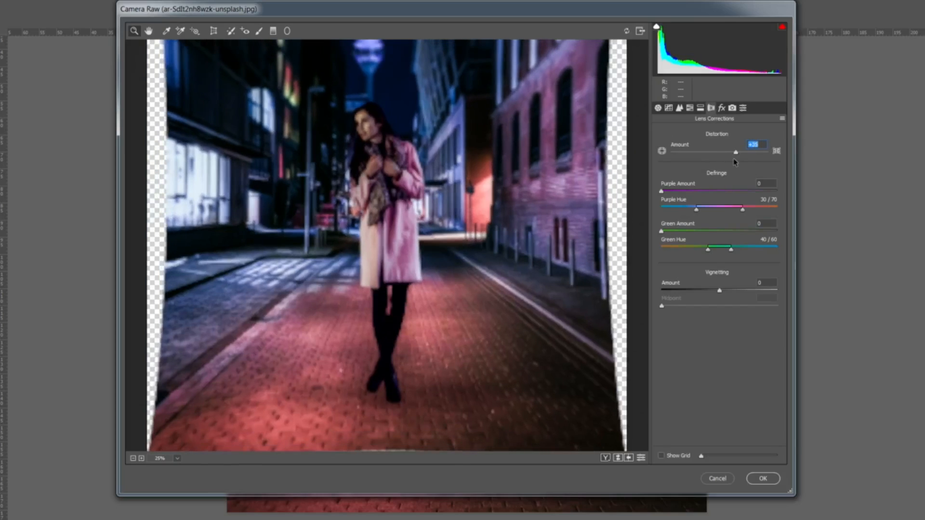
key("ctrl+z")
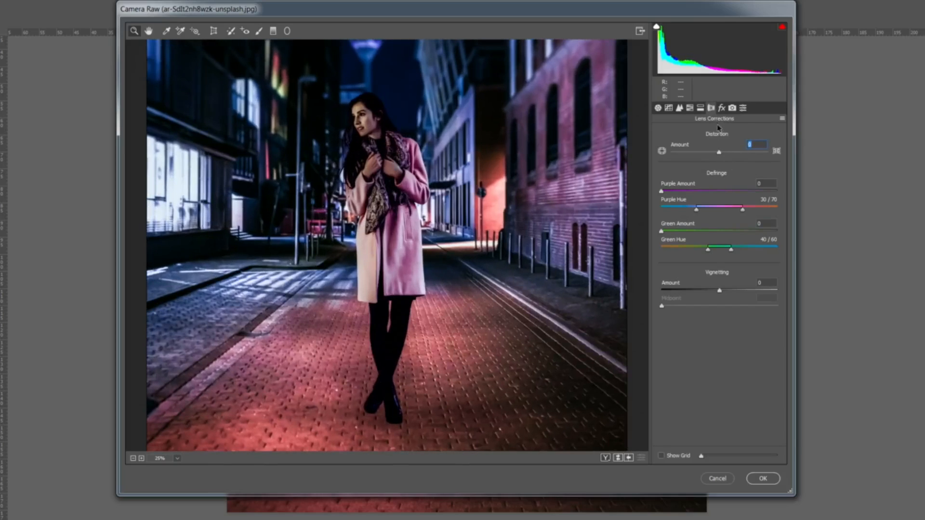
- Set the Dehaze amount to +8 in the Effects adjustments while checking the dark sky around the tower
left_click(721, 109)
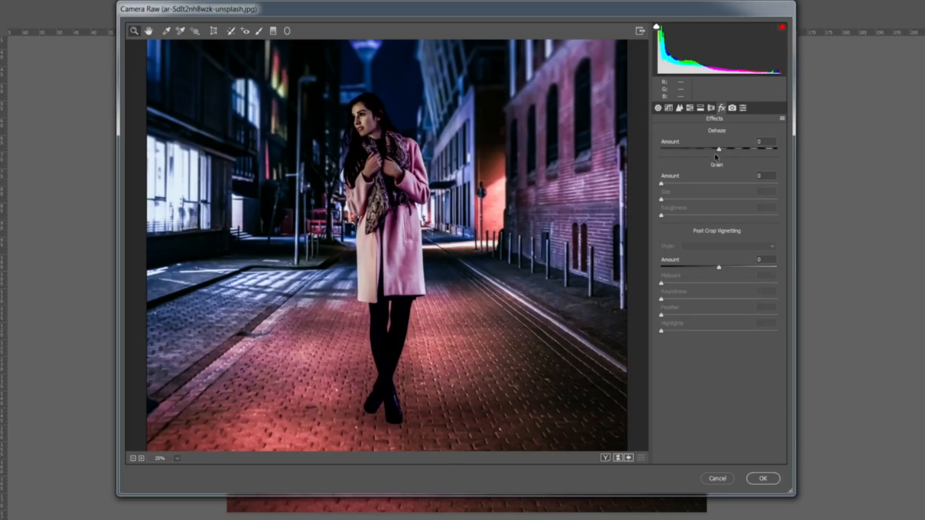
left_click_drag(560, 181, 512, 260)
left_click(499, 179)
left_click(499, 180)
left_click(499, 180)
left_click_drag(499, 180, 539, 210)
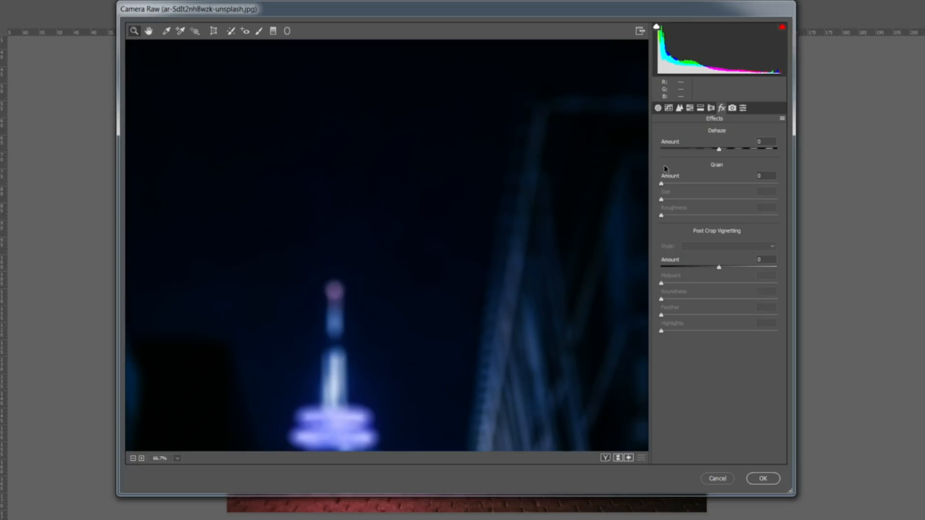
left_click_drag(720, 152, 721, 153)
- Add grain with an amount of 11 and check it in the dark sky and across the street scene
left_click_drag(662, 183, 669, 184)
left_click(451, 230)
left_click(451, 230)
left_click(451, 230)
left_click_drag(451, 231, 520, 249)
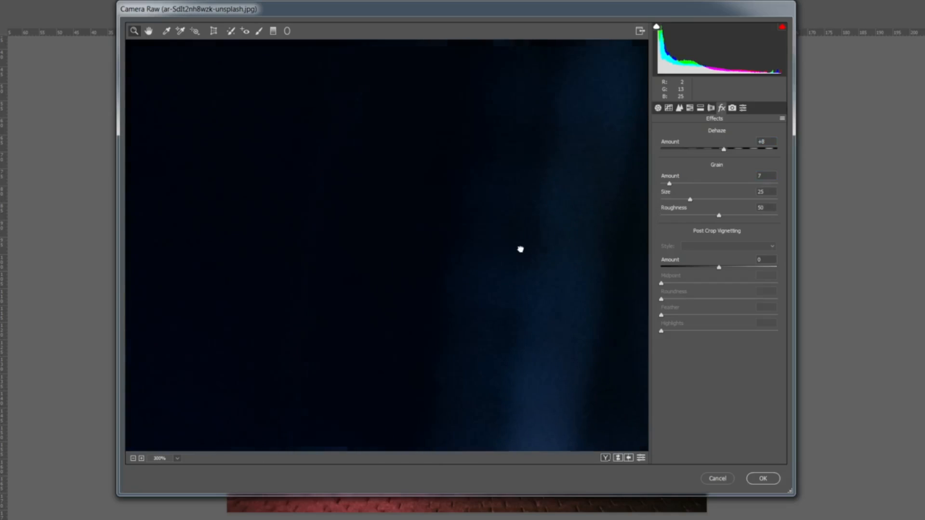
left_click_drag(388, 246, 507, 261)
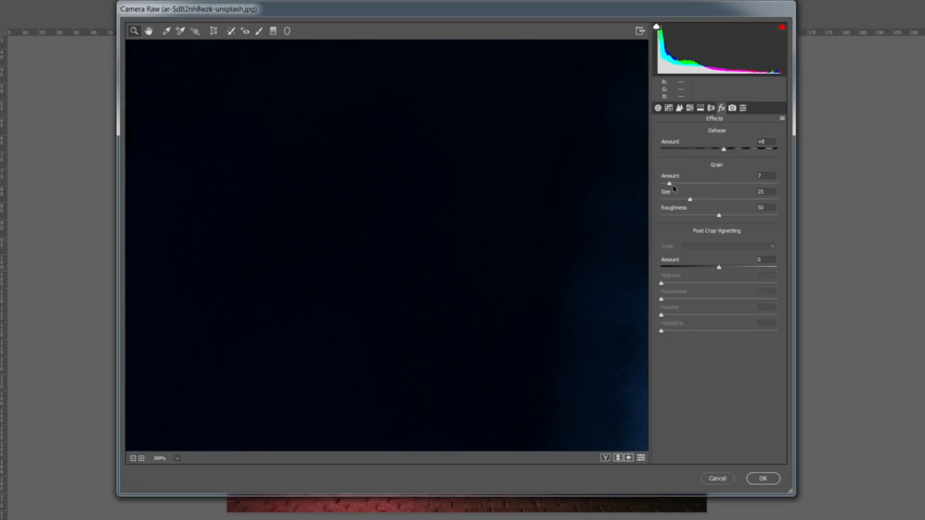
left_click_drag(672, 185, 680, 185)
left_click(673, 185)
left_click_drag(592, 211, 613, 169)
key("ctrl+minus")
key("ctrl+minus")
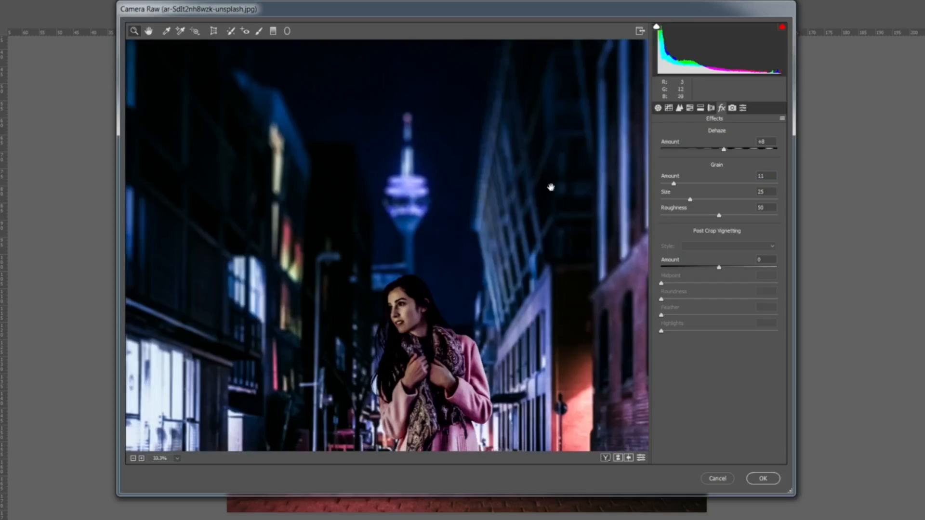
left_click_drag(551, 188, 584, 153)
key("ctrl+minus")
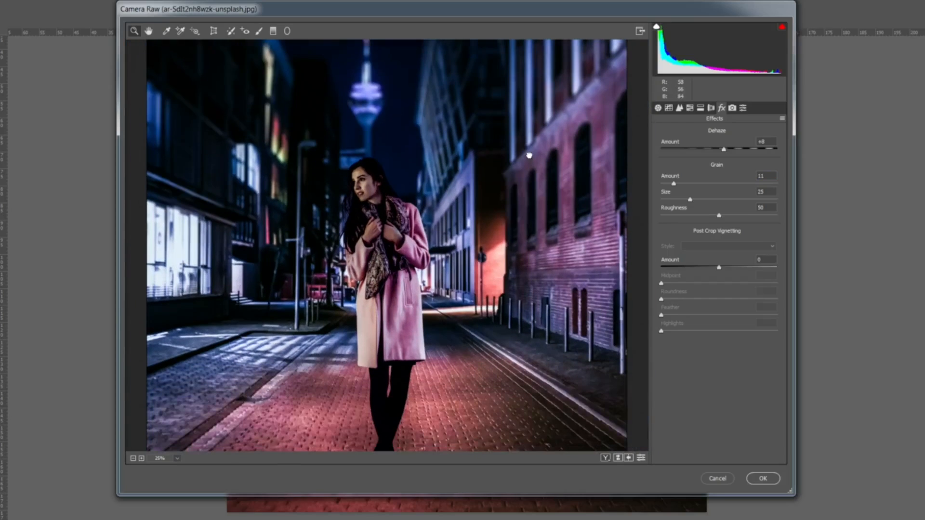
left_click(732, 108)
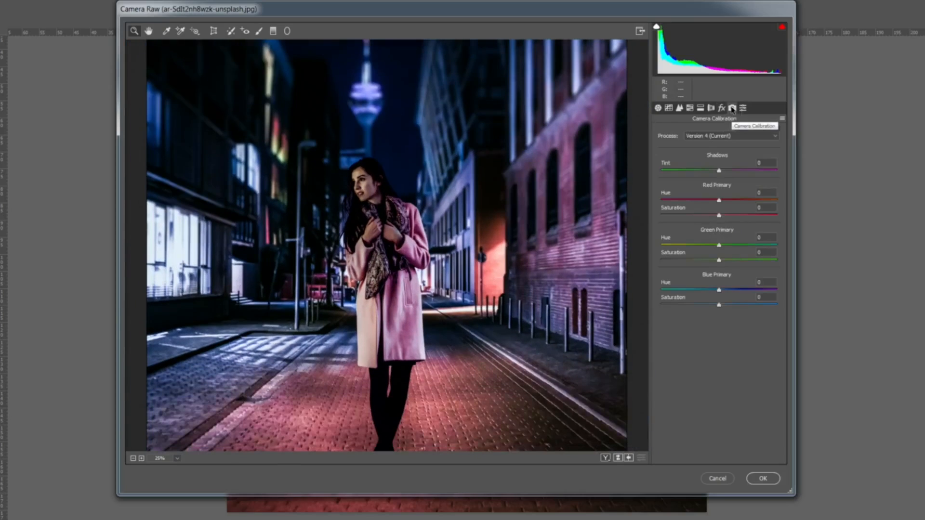
left_click(744, 108)
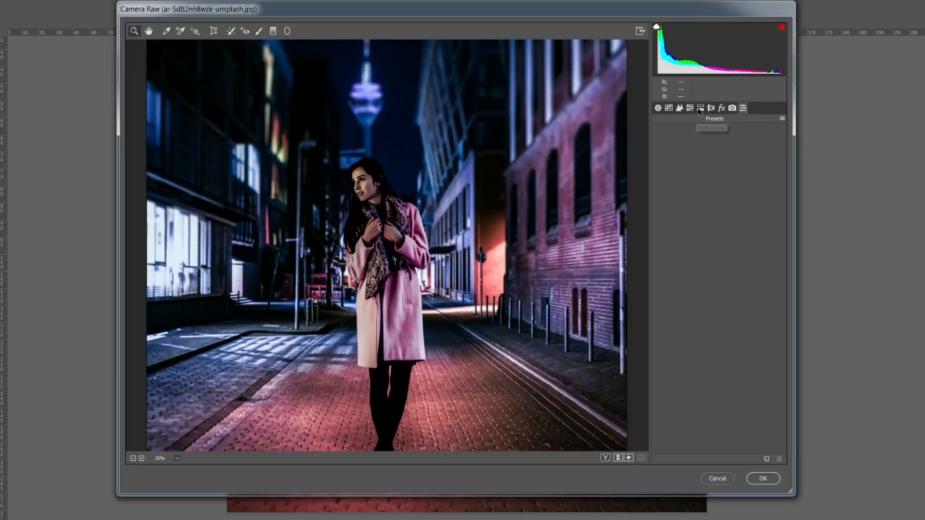
- Darken the image edges with a Lens Corrections vignetting amount of -61, trying the brightening extreme of +100 first
left_click(711, 108)
left_click(711, 109)
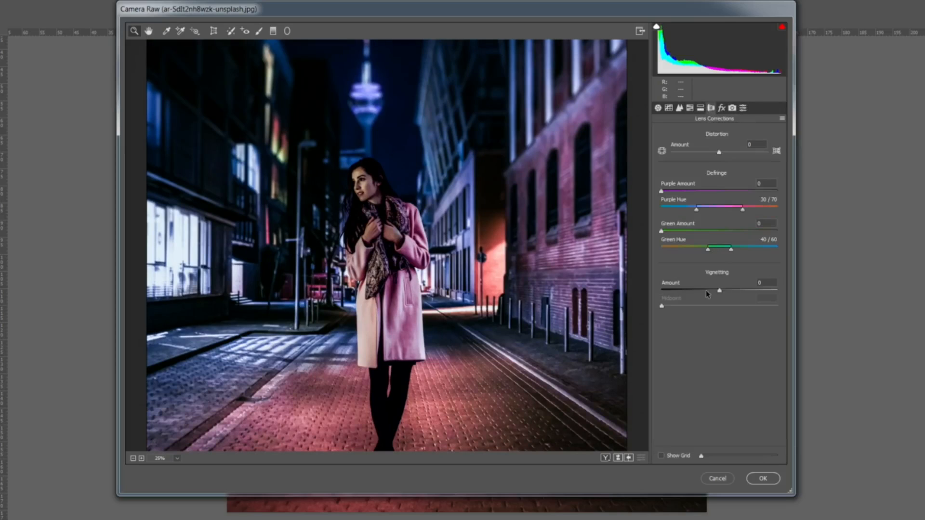
scroll(474, 250, "down", 5)
scroll(441, 238, "up", 4)
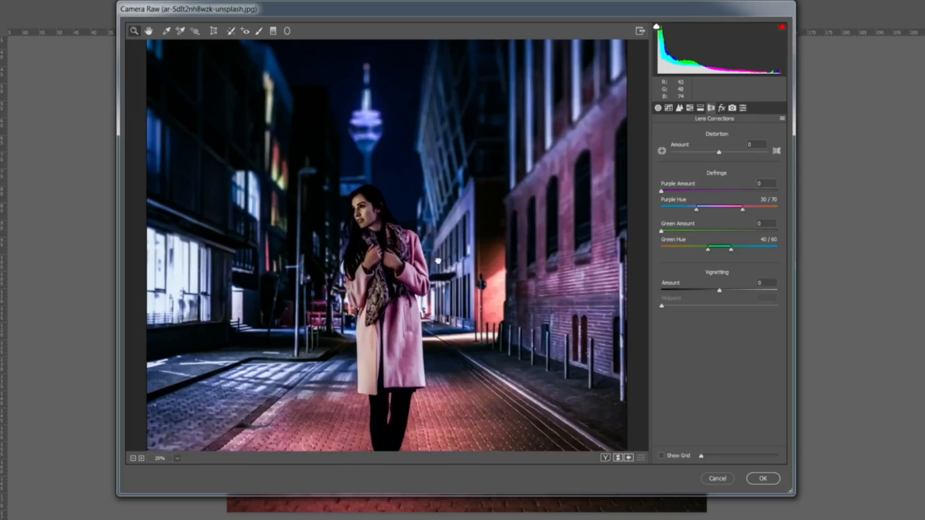
scroll(438, 261, "down", 3)
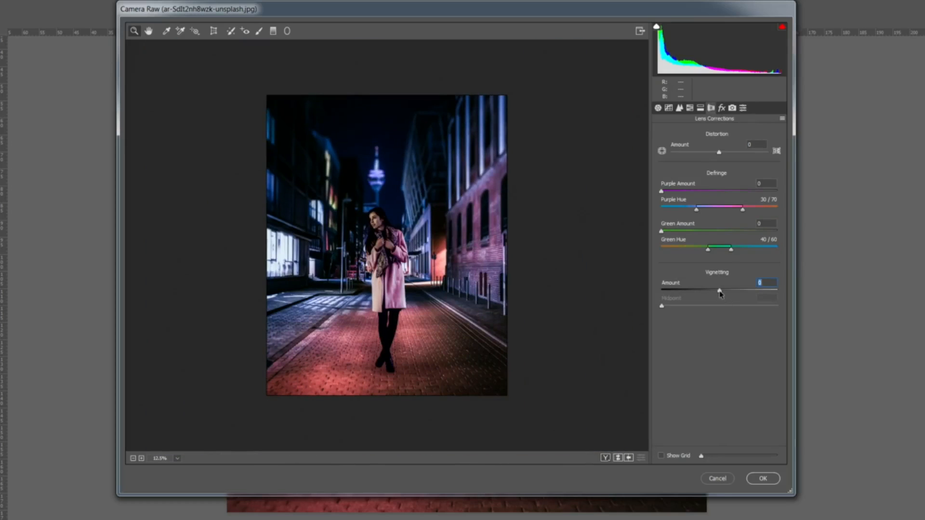
left_click_drag(720, 292, 781, 296)
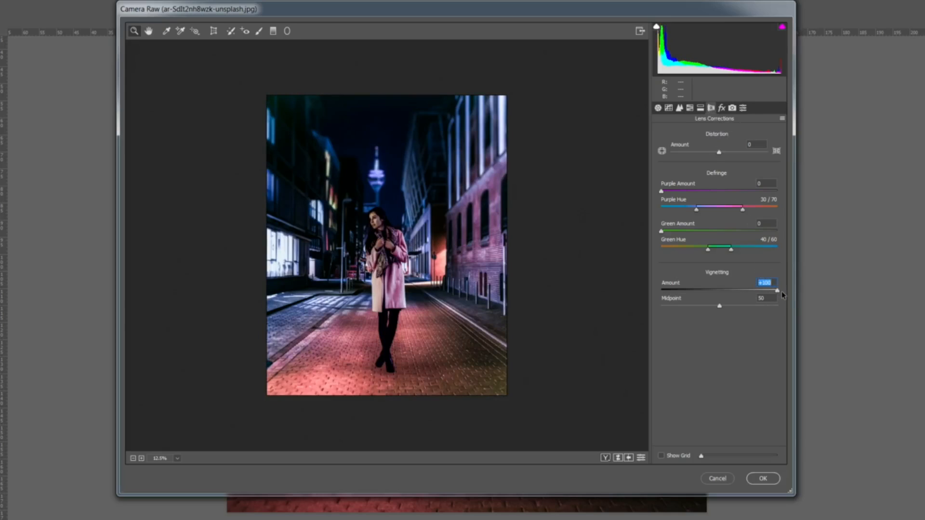
left_click_drag(776, 292, 684, 293)
left_click(405, 213)
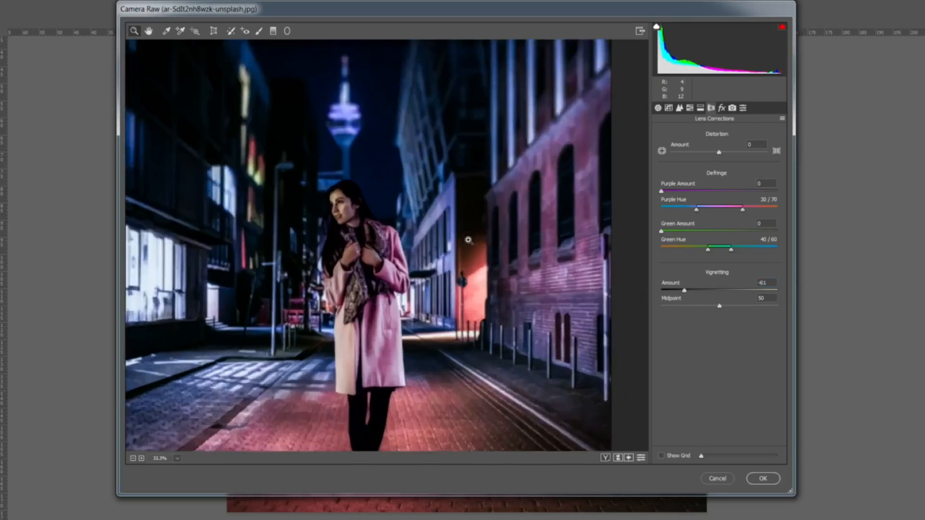
left_click(406, 213)
left_click_drag(456, 215, 495, 189)
key("ctrl+0")
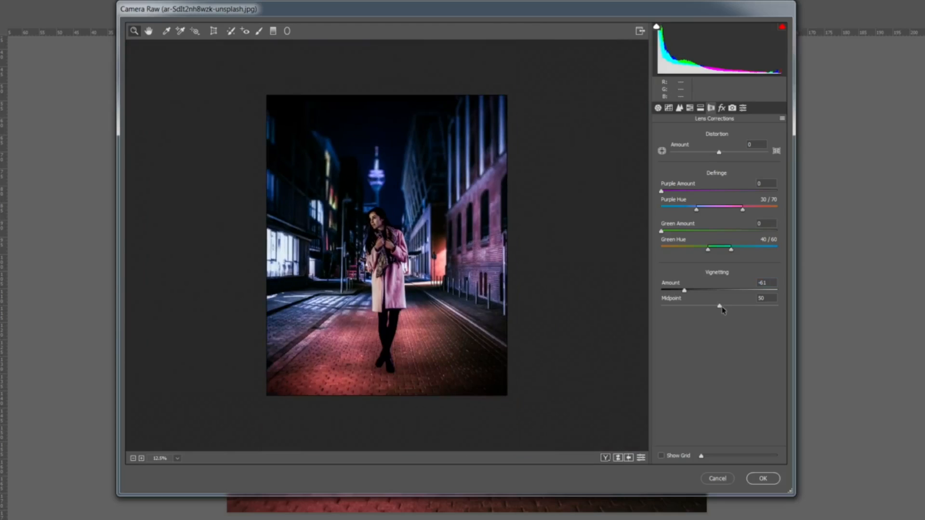
- Set the vignetting midpoint to 21 so the darkening reaches further into the image
left_click_drag(719, 307, 729, 309)
double_click(698, 307)
key("ctrl+z")
mouse_move(709, 309)
left_mouse_down()
mouse_move(734, 309)
mouse_move(704, 308)
left_mouse_up()
mouse_move(704, 308)
left_mouse_down()
mouse_move(779, 308)
mouse_move(687, 311)
left_mouse_up()
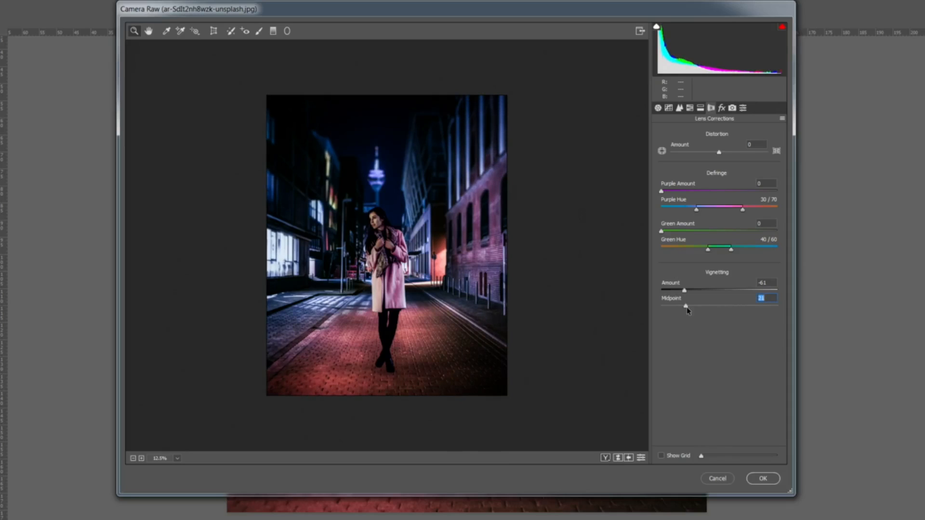
- Inspect the vignetted image, apply the Camera Raw Filter to the after layer, and check the result on the canvas
double_click(366, 289)
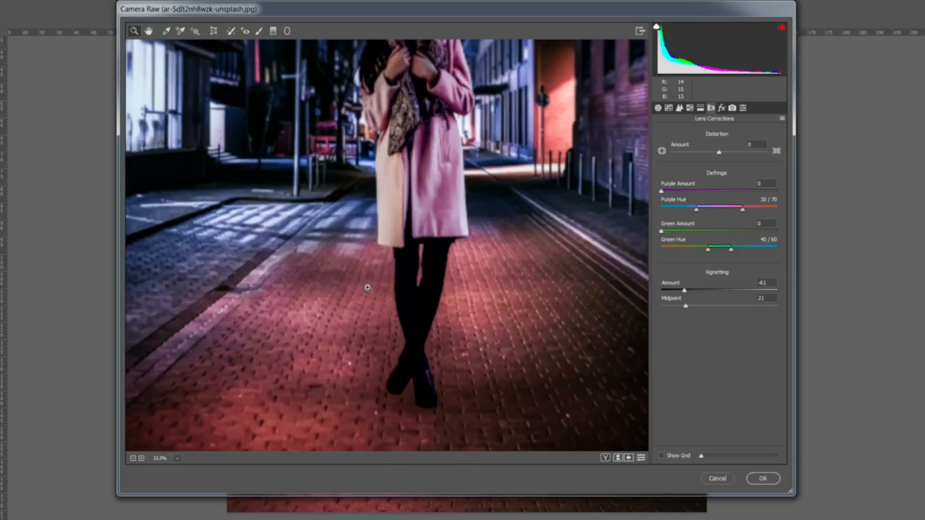
left_click(411, 214, "alt")
left_click_drag(434, 156, 428, 281)
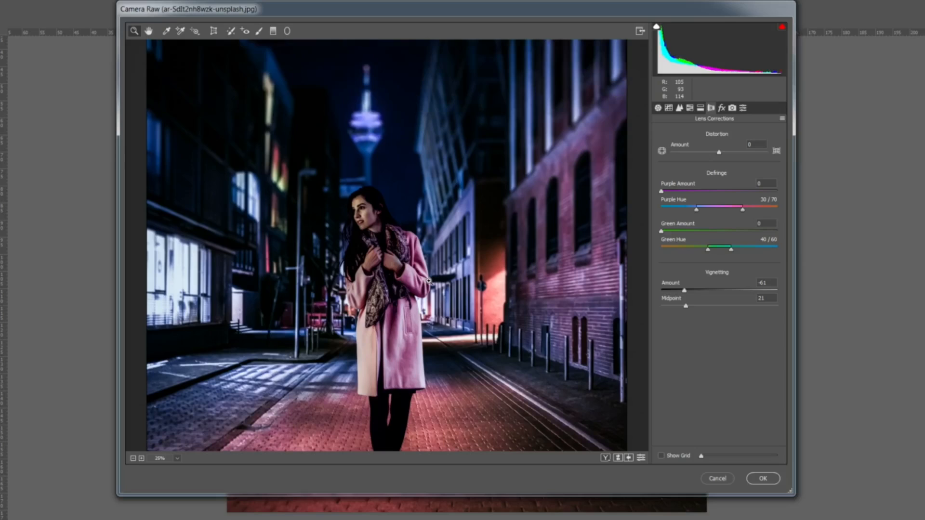
left_click_drag(414, 268, 423, 203)
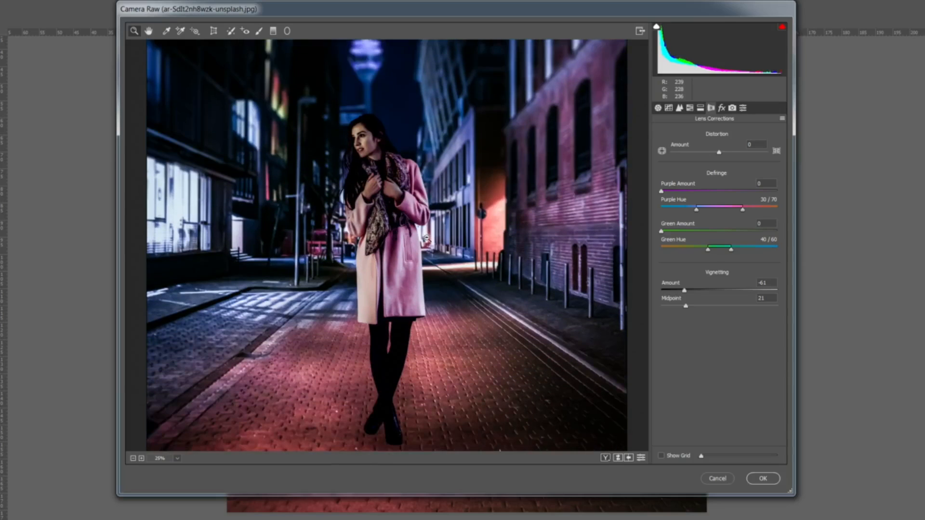
left_click(426, 238, "alt")
left_click(449, 247)
left_click(769, 479)
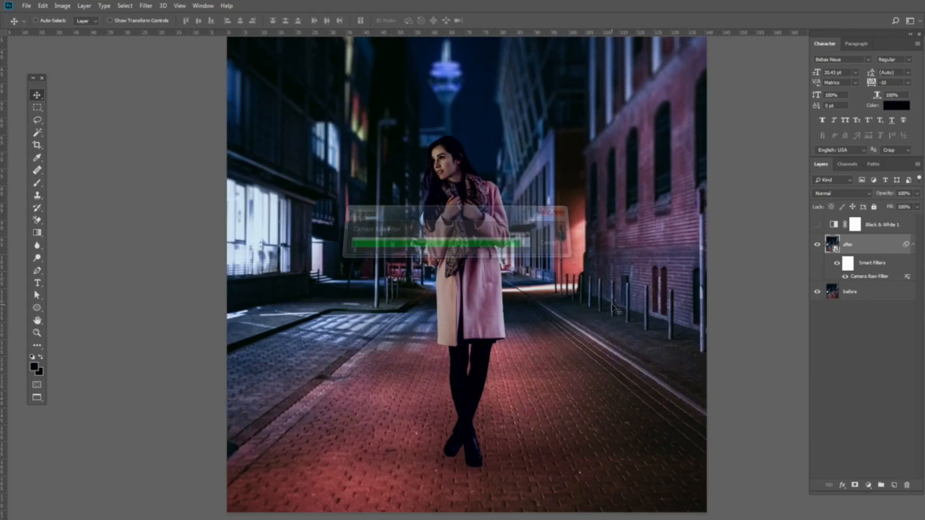
left_click(579, 295, "ctrl+alt")
left_click(579, 294, "ctrl")
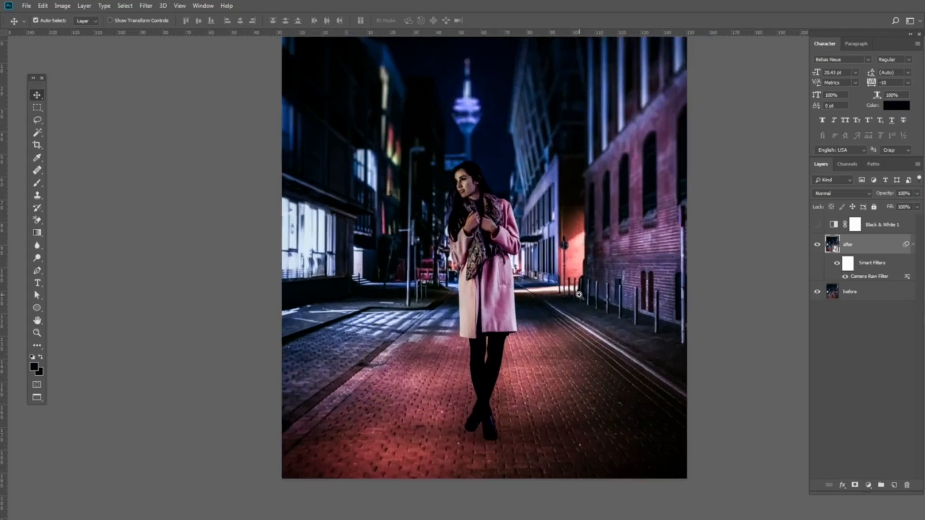
left_click_drag(579, 294, 555, 353)
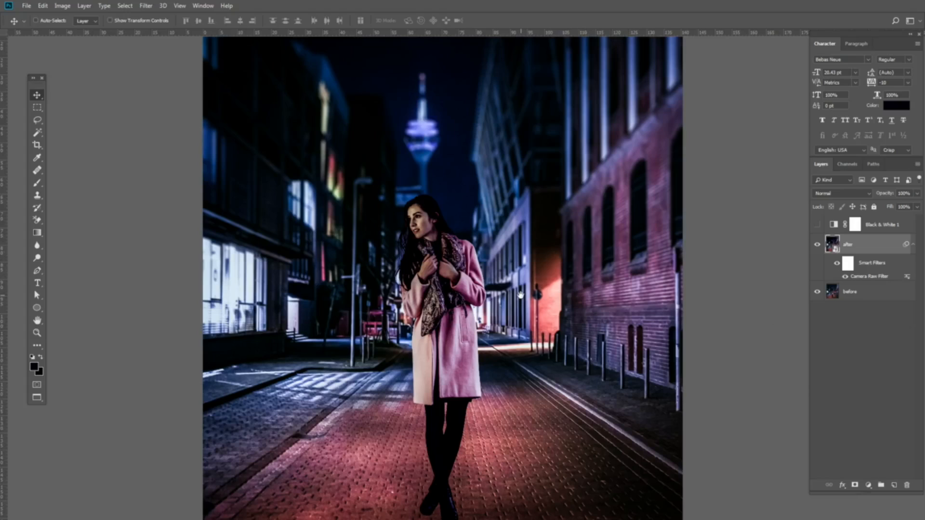
left_click_drag(524, 298, 515, 248)
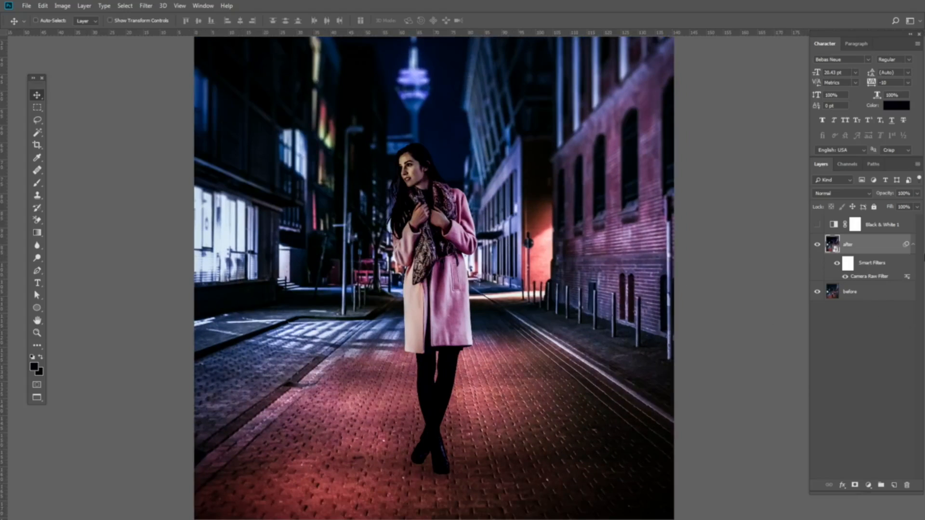
- Collapse the after layer's smart filters and compare the graded image with the before version by hiding and showing the after layer
left_click(913, 246)
left_click(817, 245)
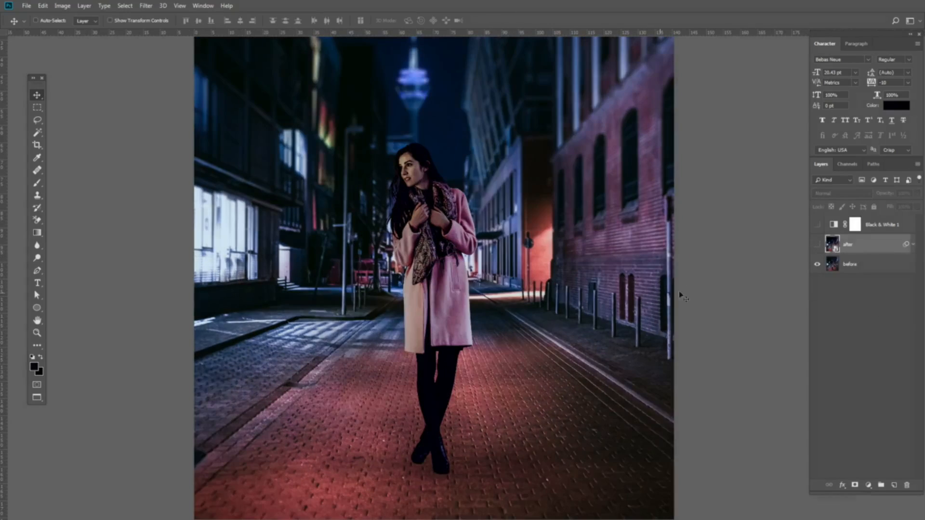
left_click(507, 284, "ctrl+alt")
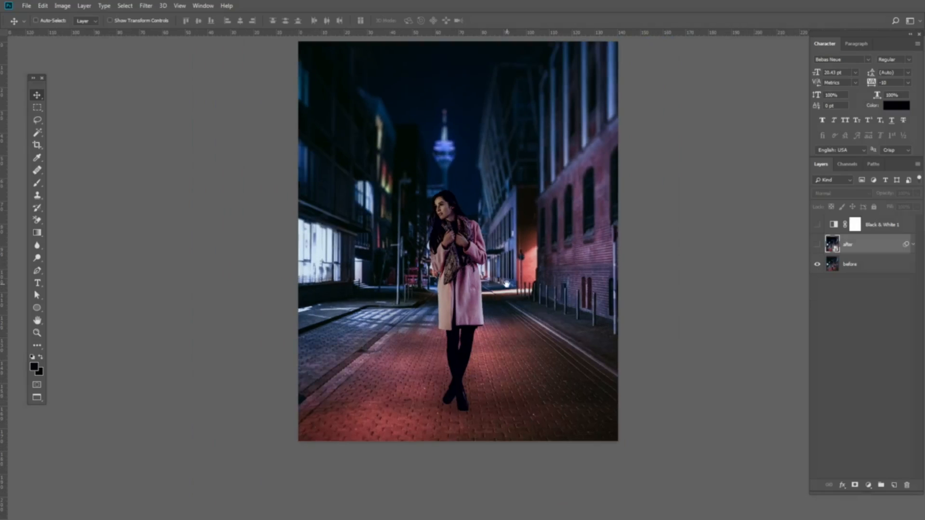
left_click(507, 285, "ctrl")
left_click_drag(541, 255, 536, 276)
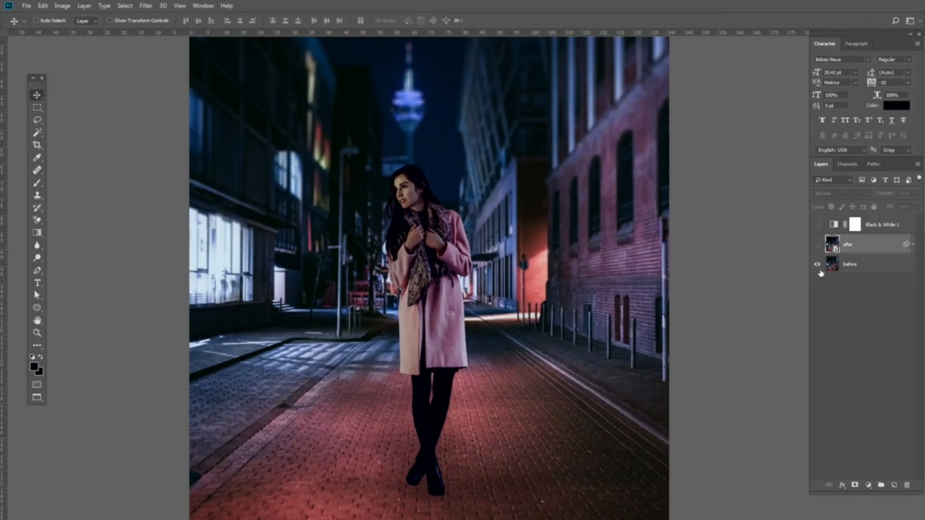
left_click(816, 245)
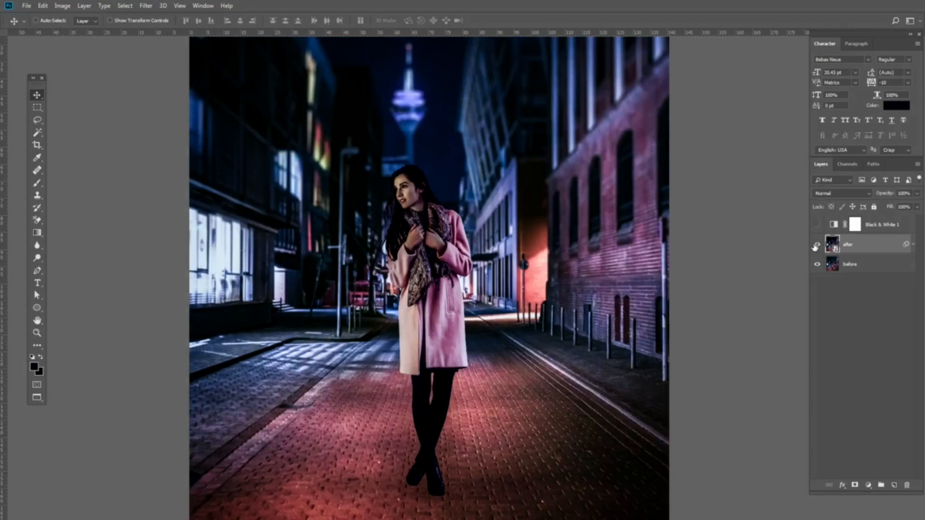
left_click(559, 295, "ctrl+alt")
left_click(558, 295, "ctrl")
left_click_drag(549, 267, 549, 272)
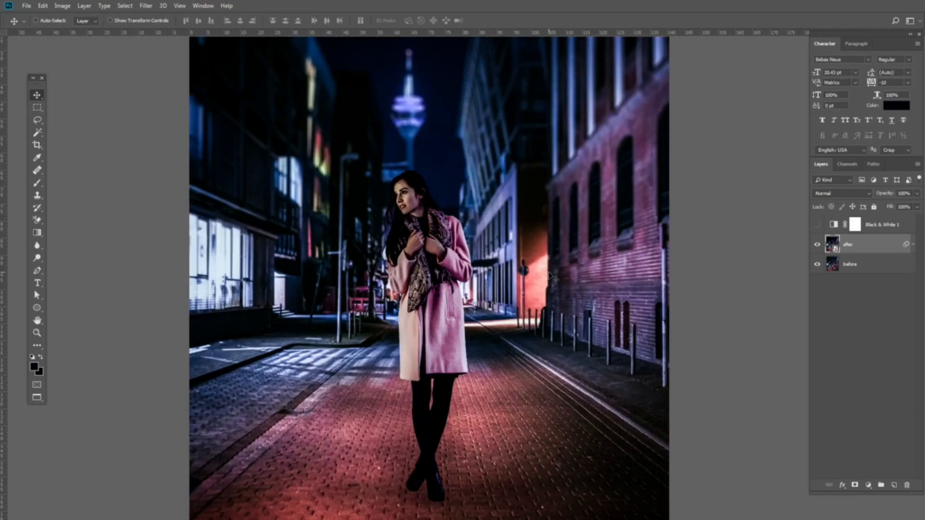